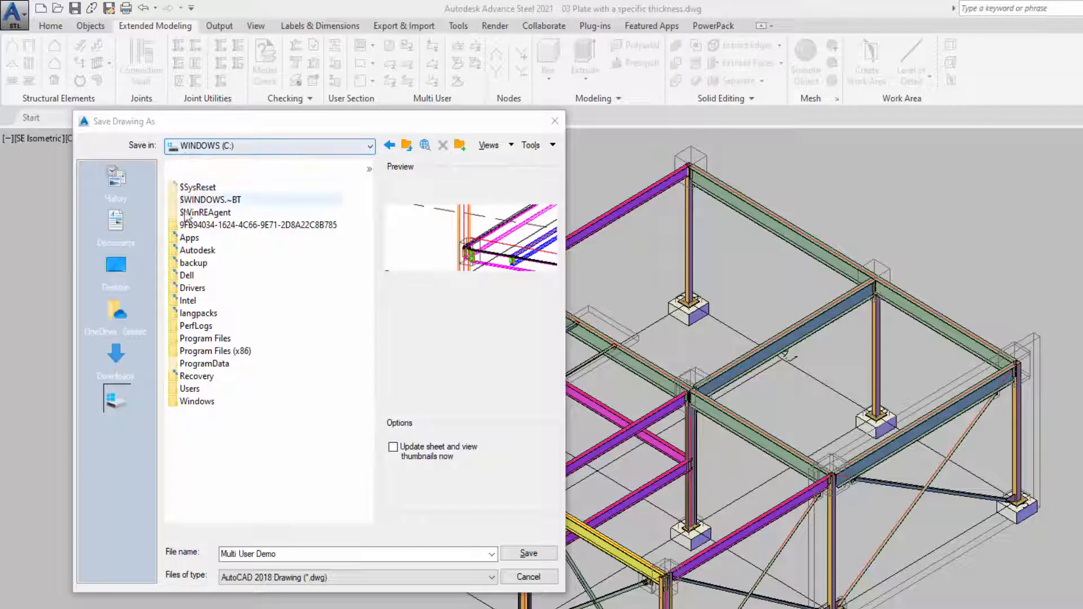
Step: Save the drawing as Multi User Demo in C:\ProgramData\Autodesk\Advance Steel 2021\Work\Multi User Demo Webinar
double_click(178, 364)
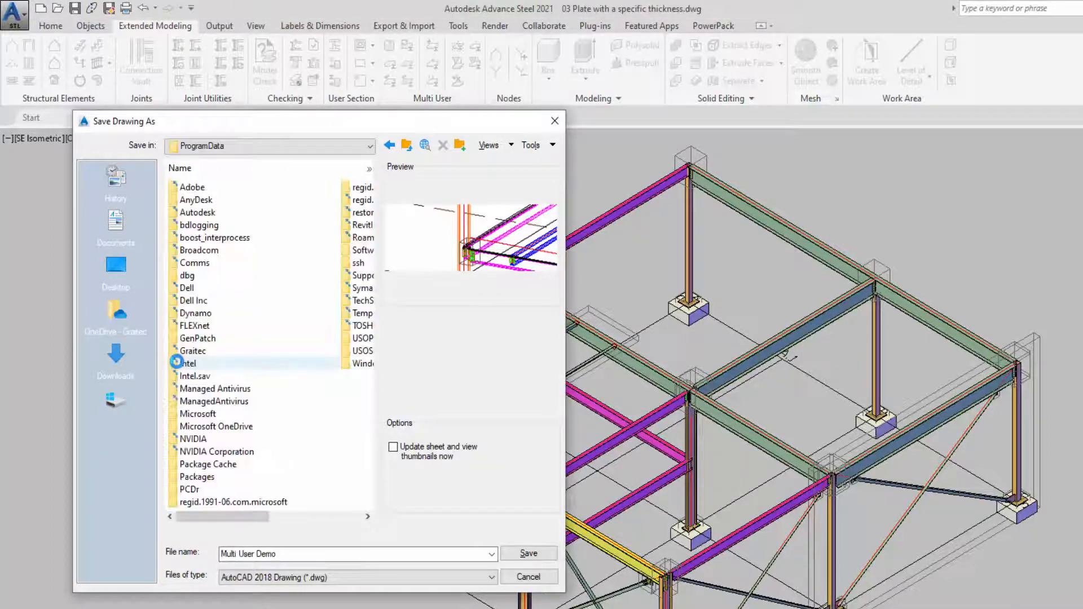
double_click(198, 213)
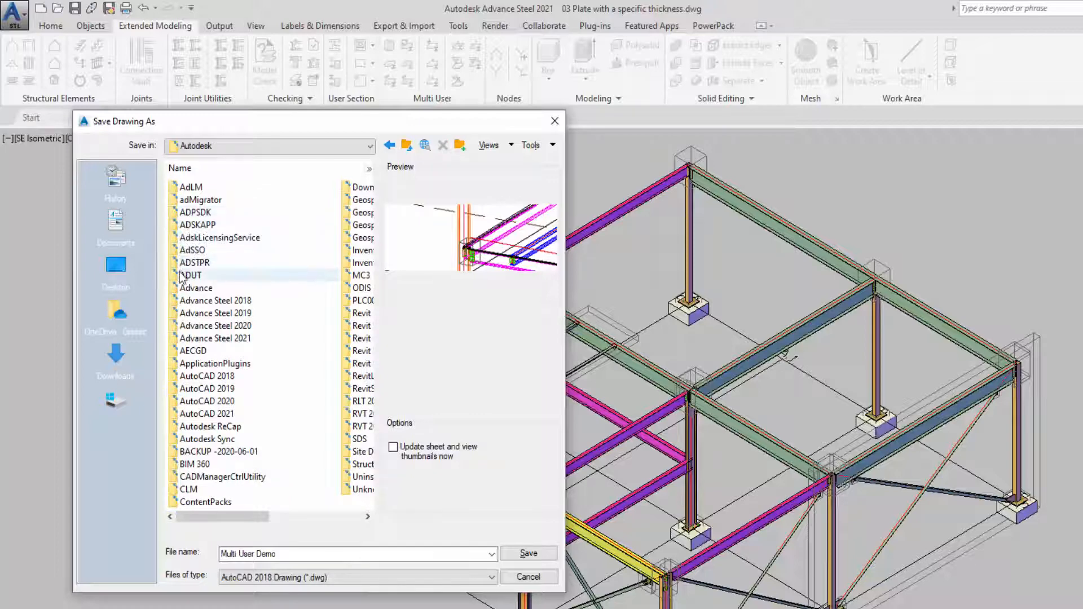
left_click(181, 341)
double_click(180, 341)
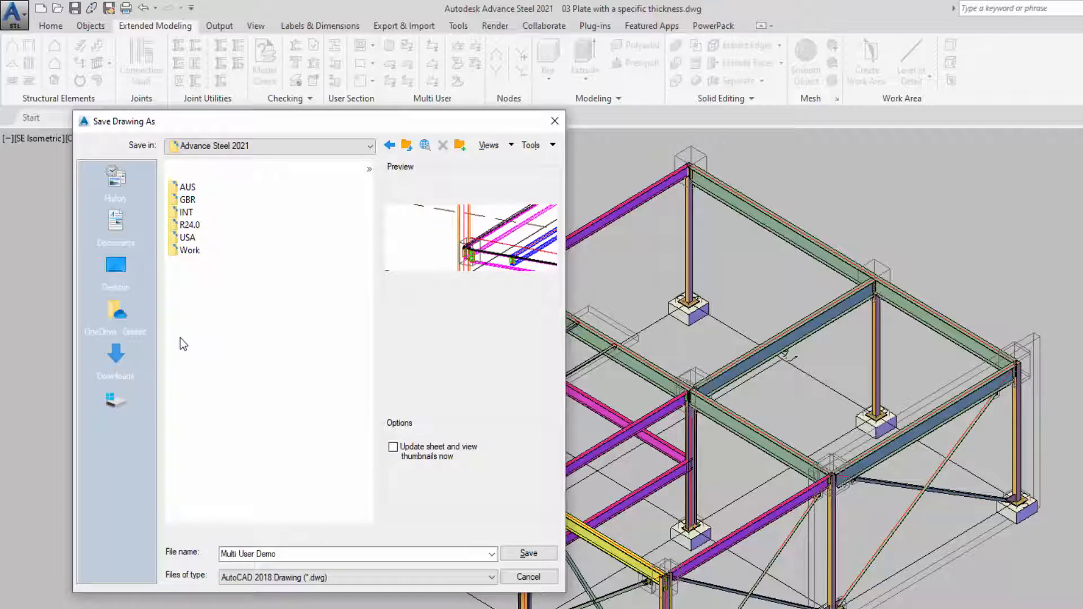
double_click(180, 252)
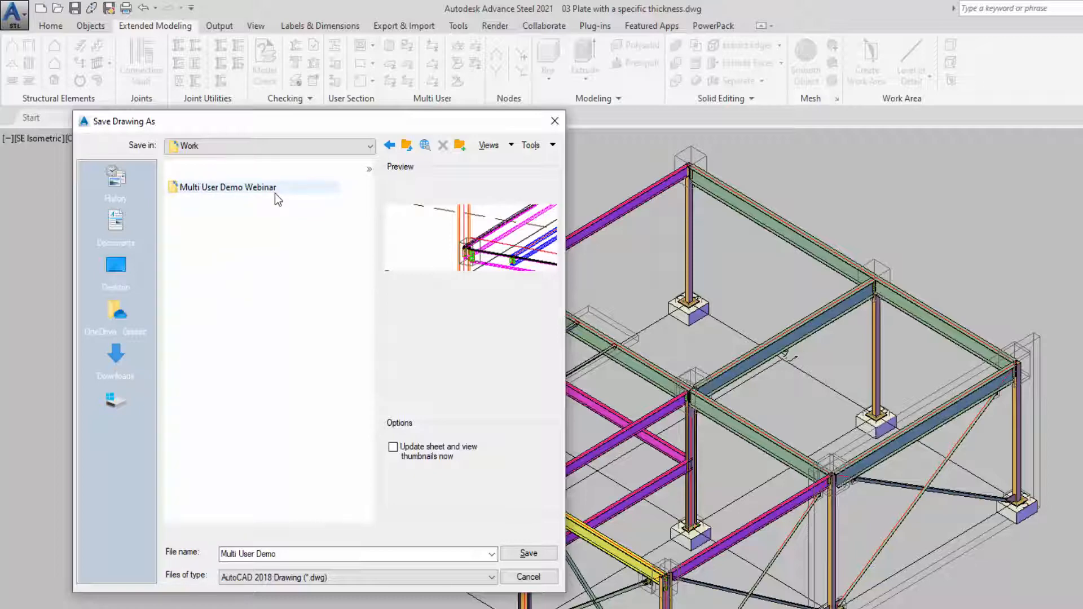
left_click(175, 189)
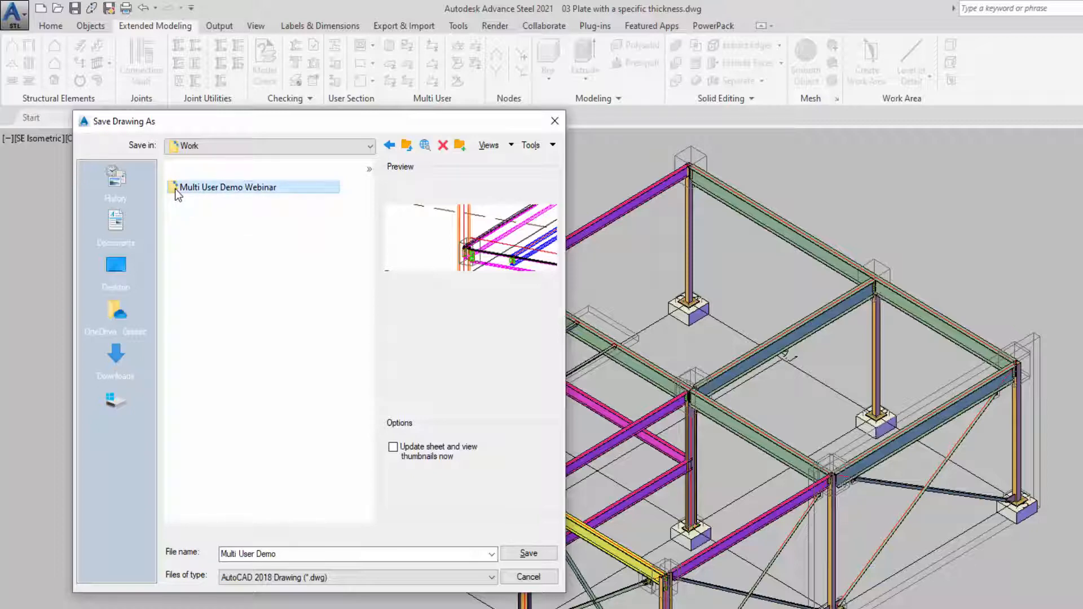
double_click(175, 188)
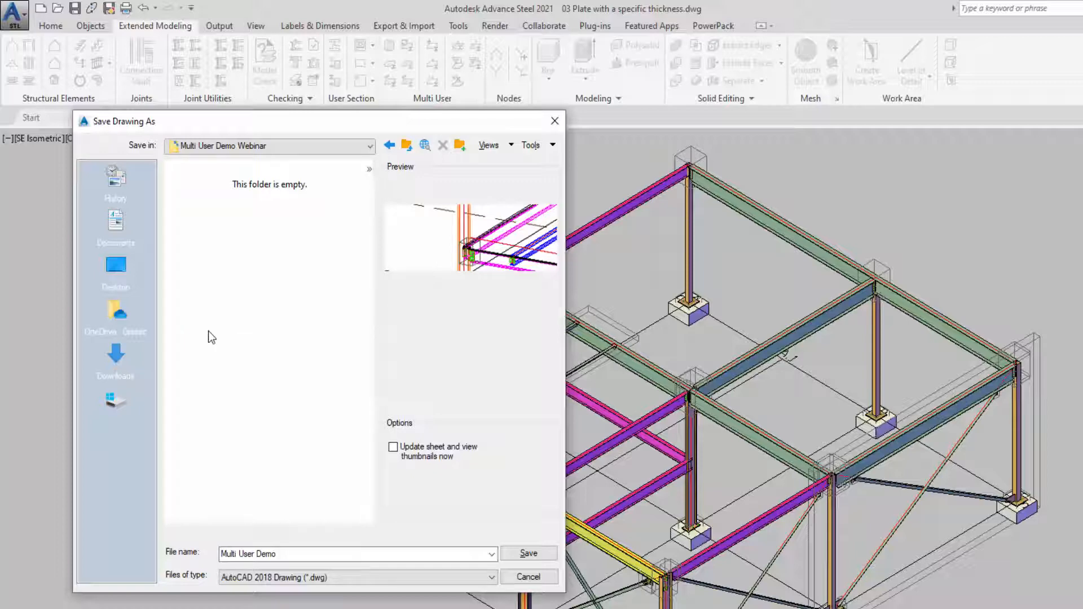
left_click(528, 553)
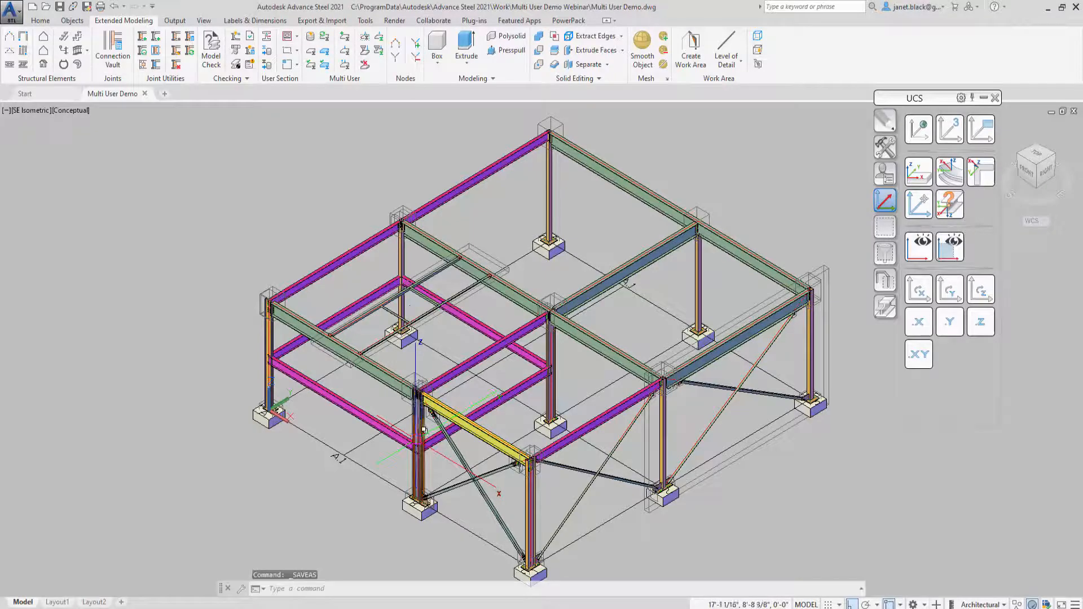
Step: Switch to File Explorer and open the properties of Multi User Demo.dwg in the Multi User Demo Webinar folder
mouse_move(423, 429)
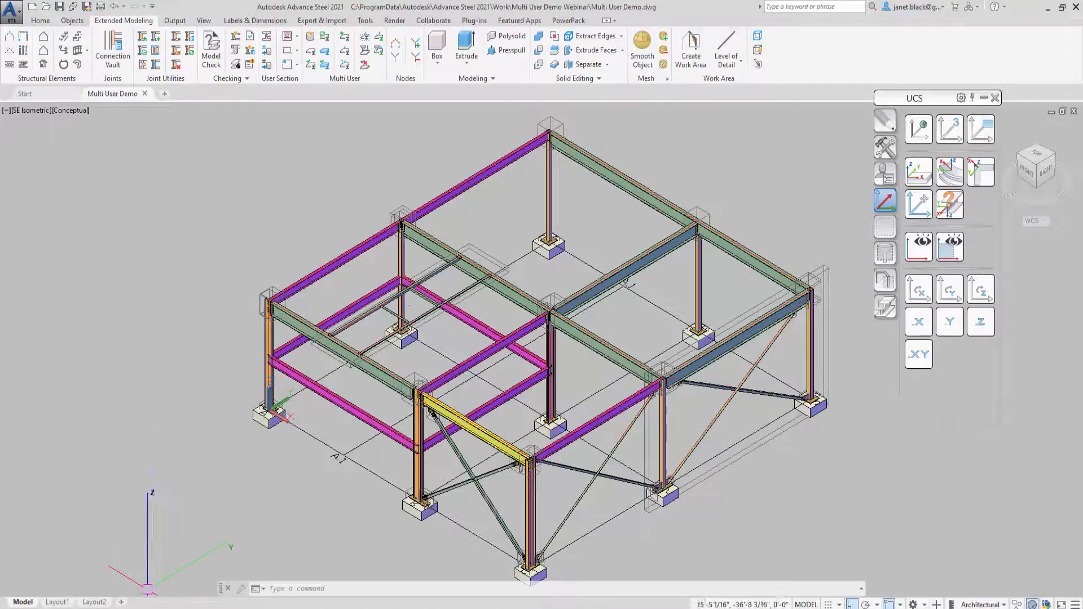
mouse_move(150, 608)
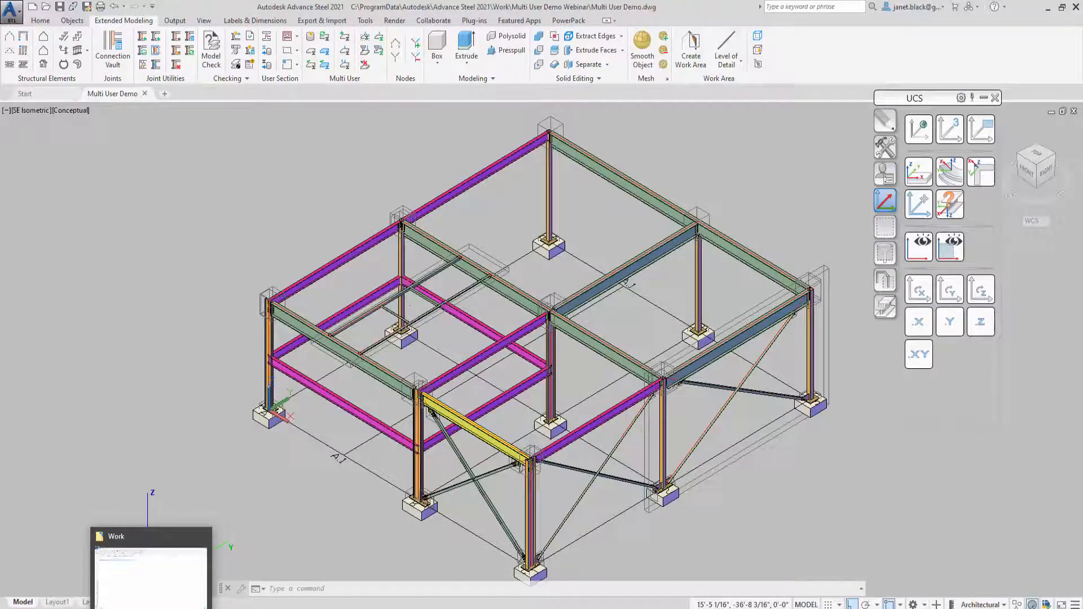
left_click(151, 570)
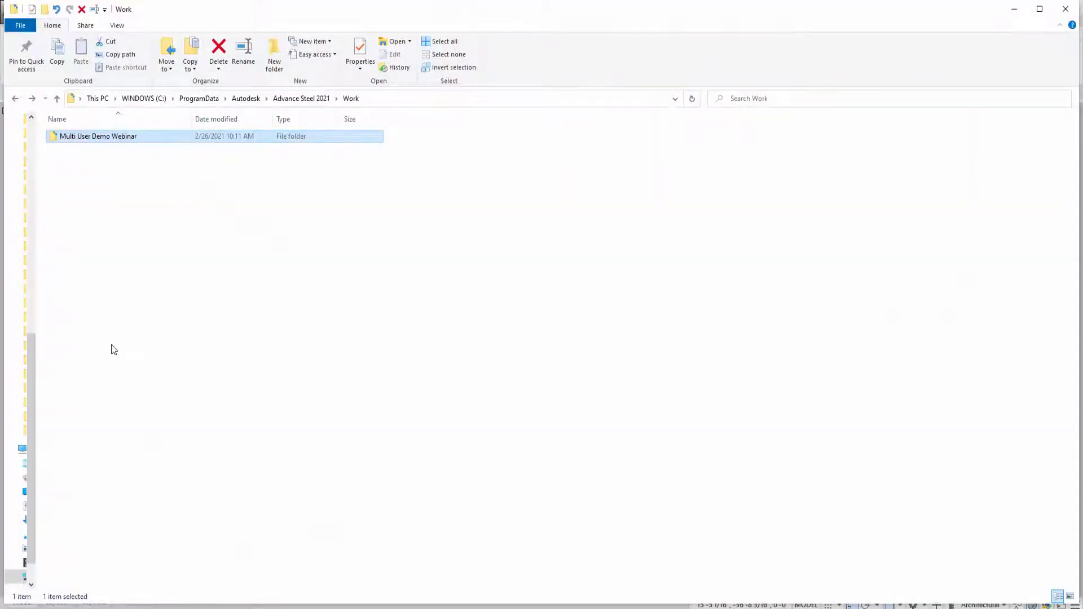
double_click(56, 137)
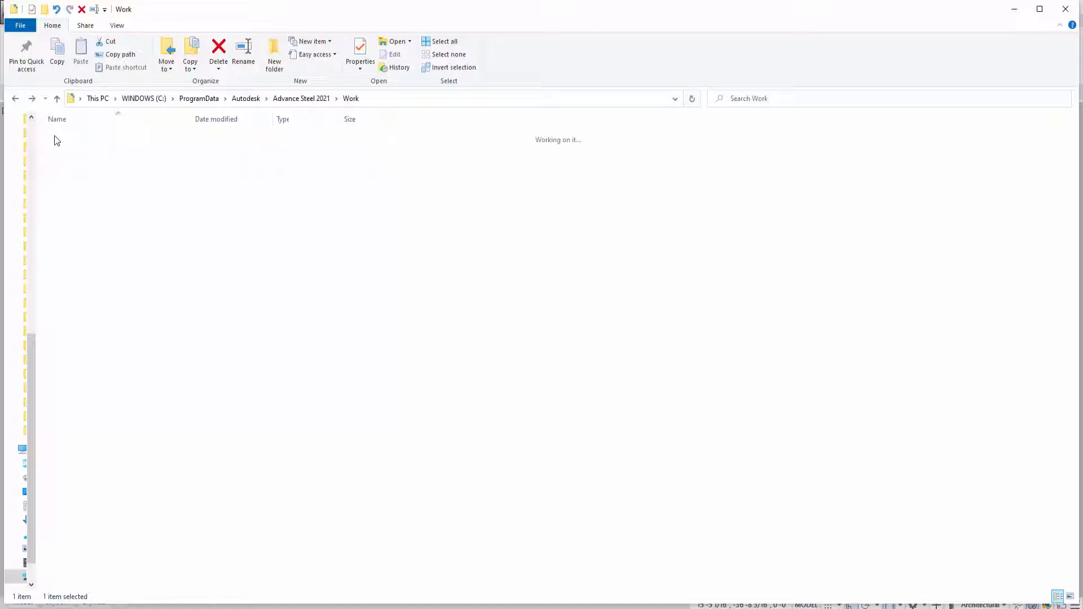
right_click(56, 138)
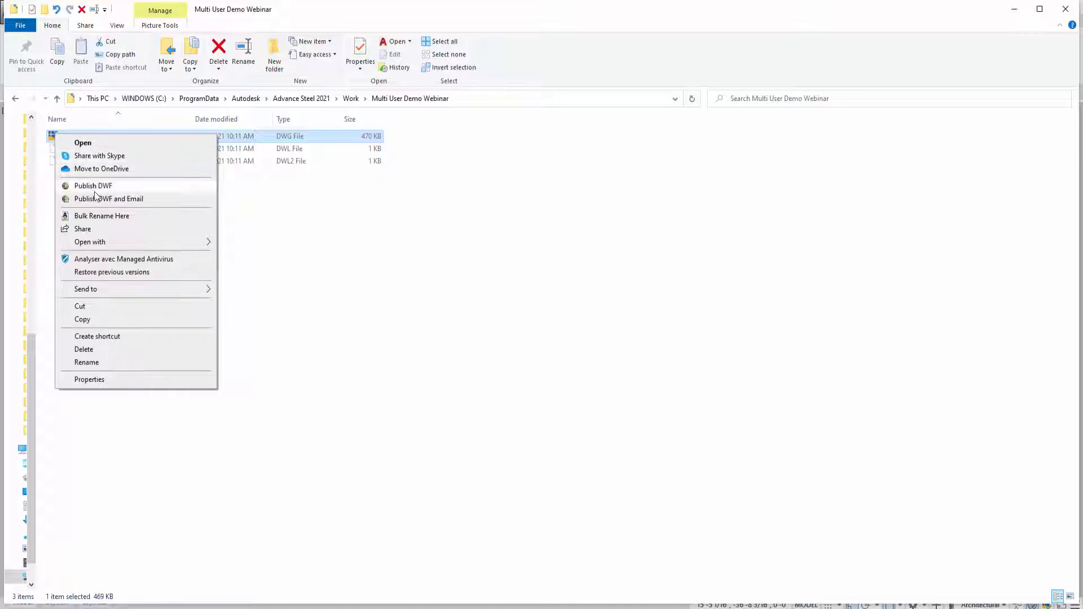
left_click(96, 380)
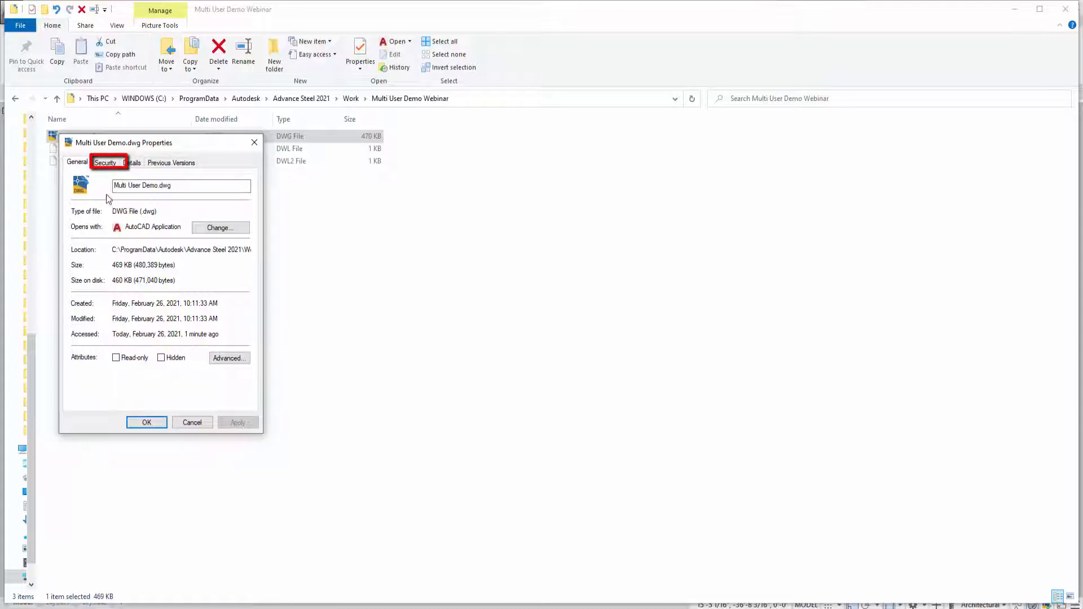
Step: Examine the file's security permissions and advanced inheritance settings, and close the properties without changes
left_click(103, 162)
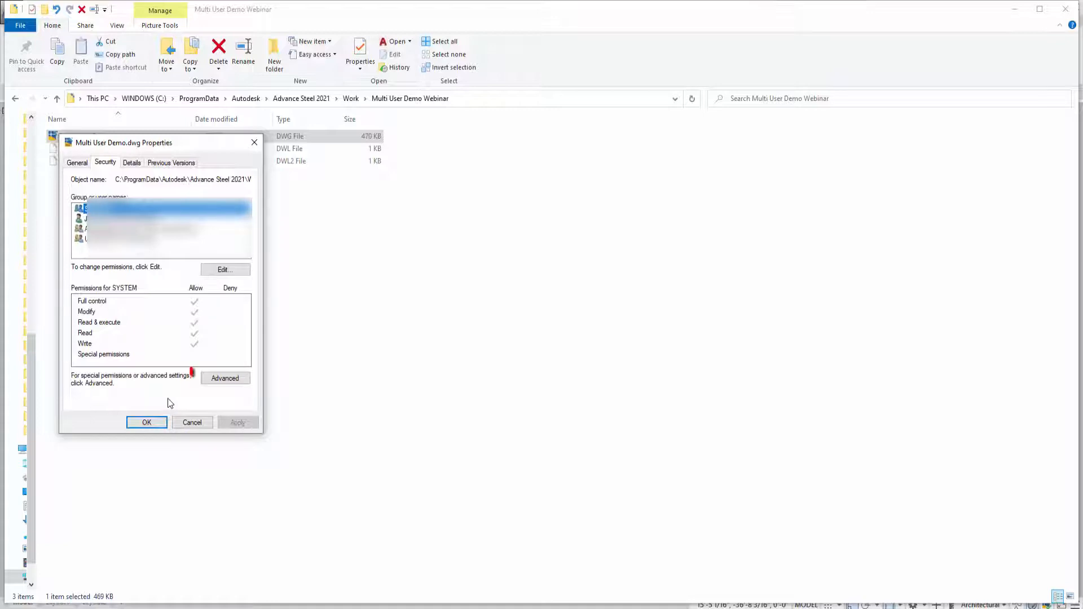
left_click(224, 382)
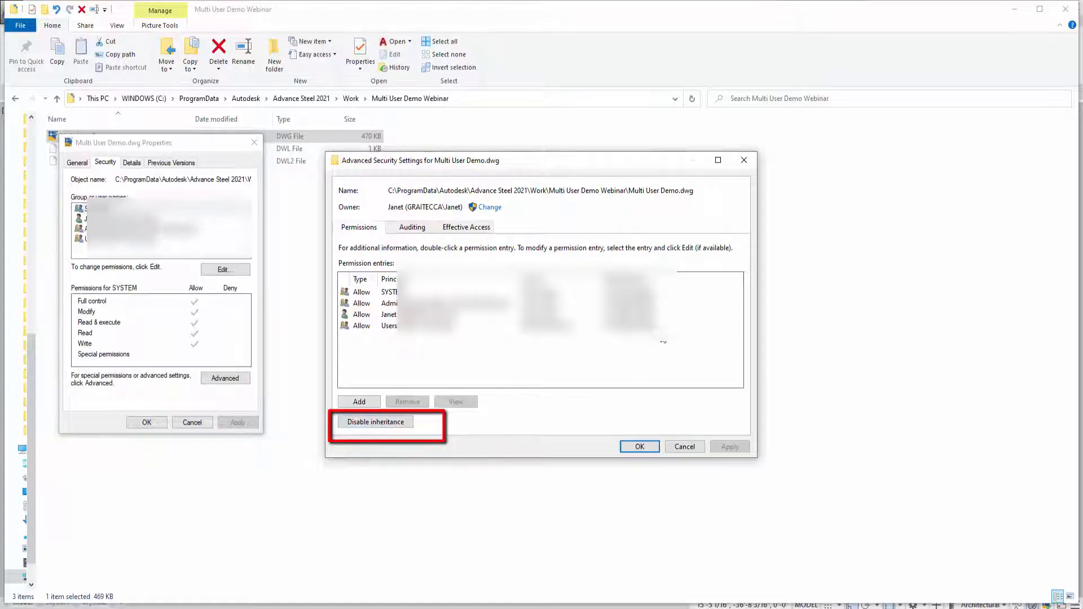
left_click(746, 162)
left_click(747, 162)
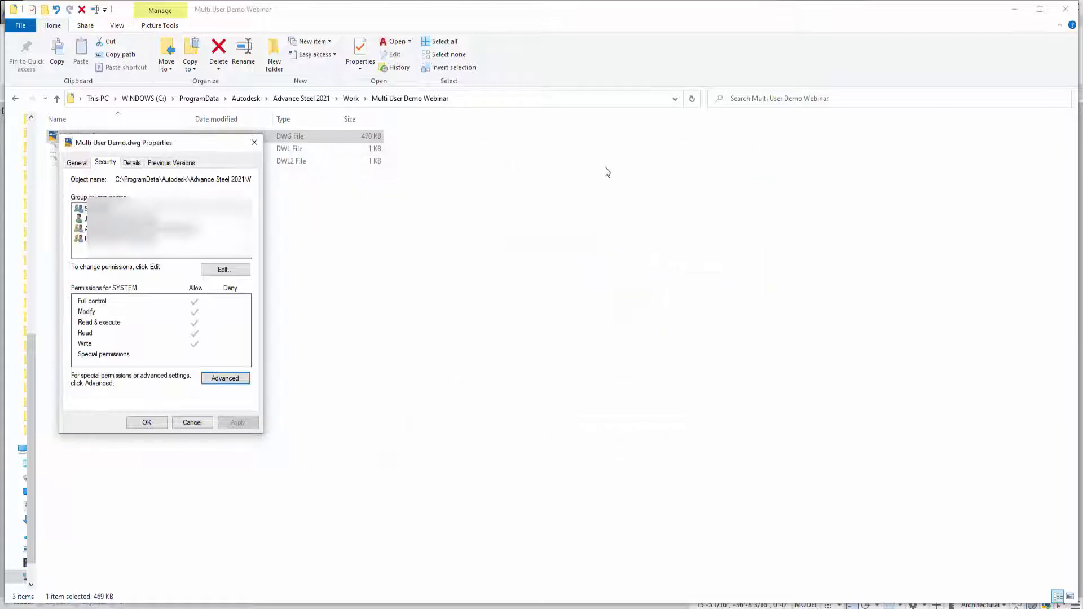
left_click(254, 144)
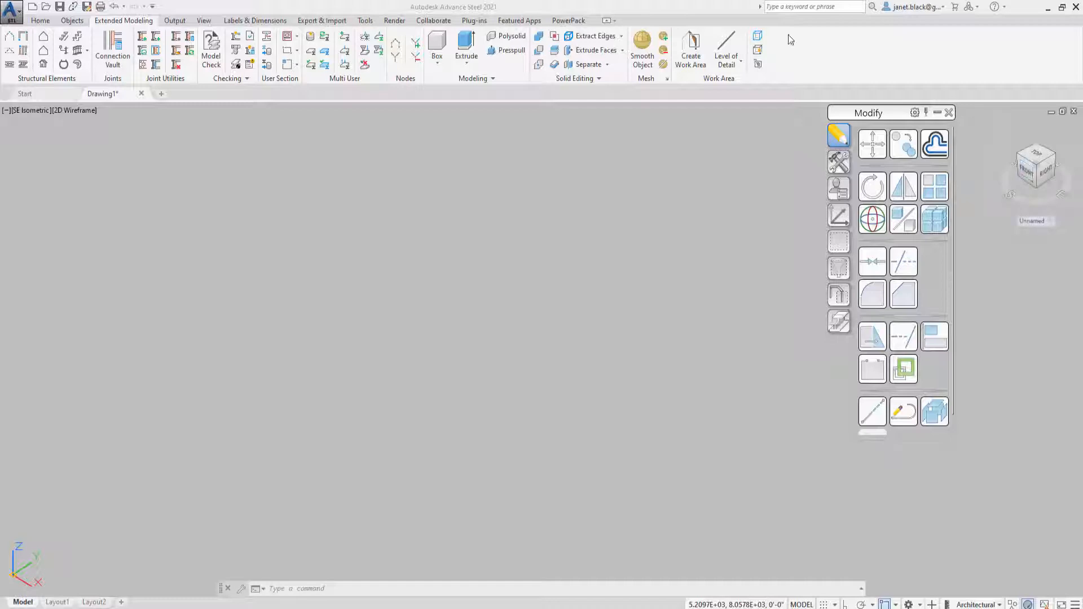
Step: Start saving the blank drawing in Advance Steel and create a folder named User1 inside the Work folder
left_click(62, 10)
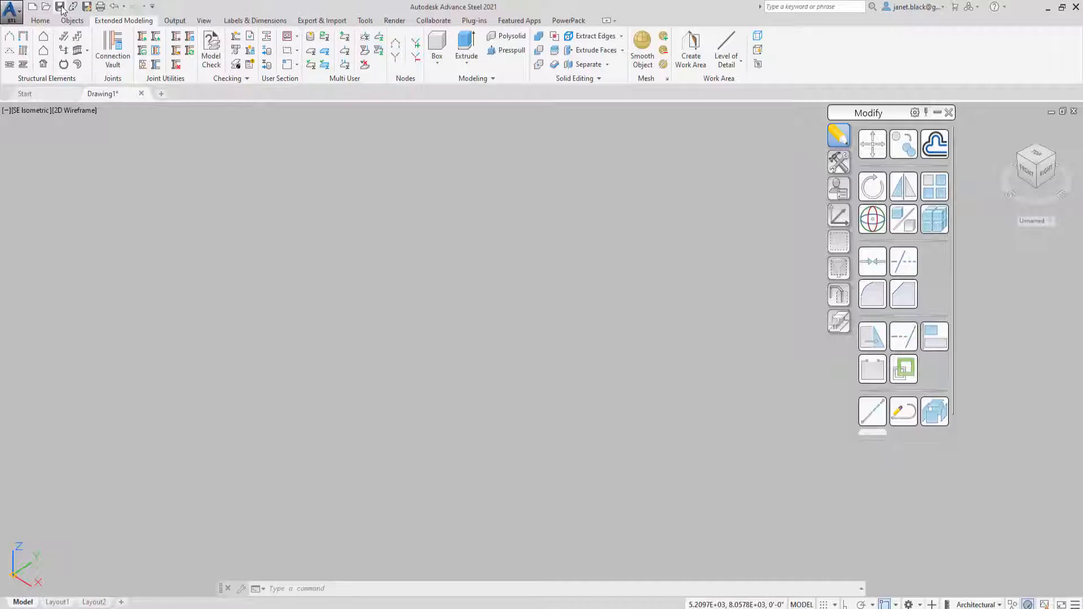
left_click(61, 8)
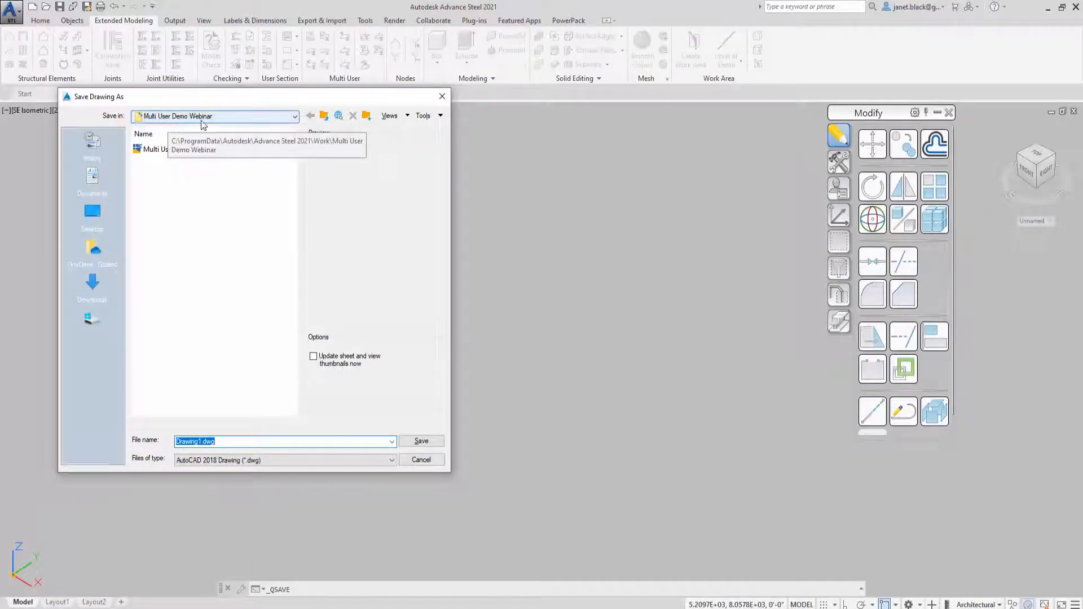
left_click(324, 116)
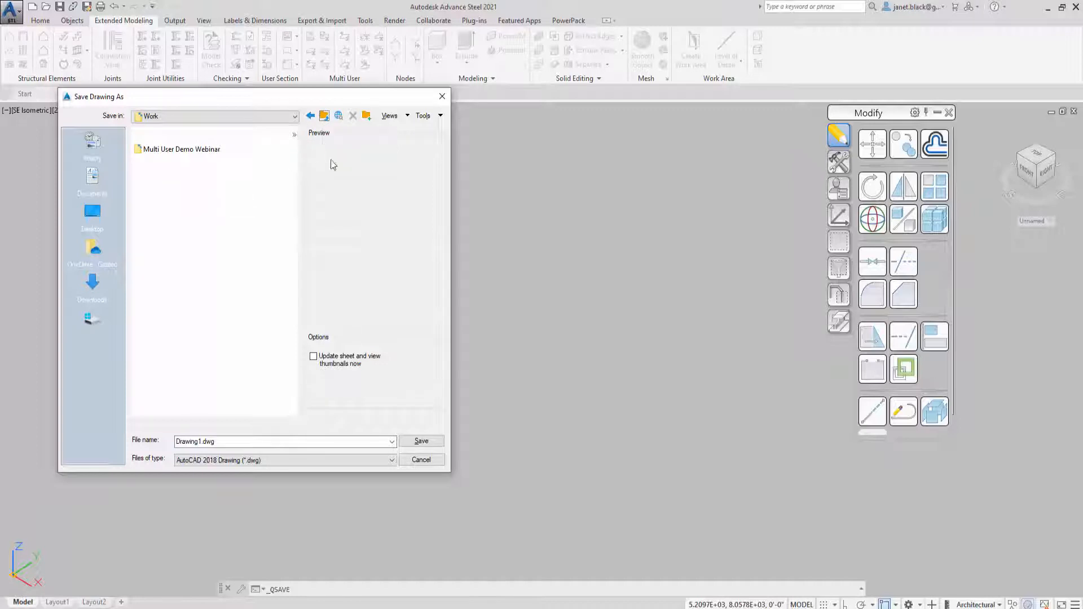
left_click(365, 115)
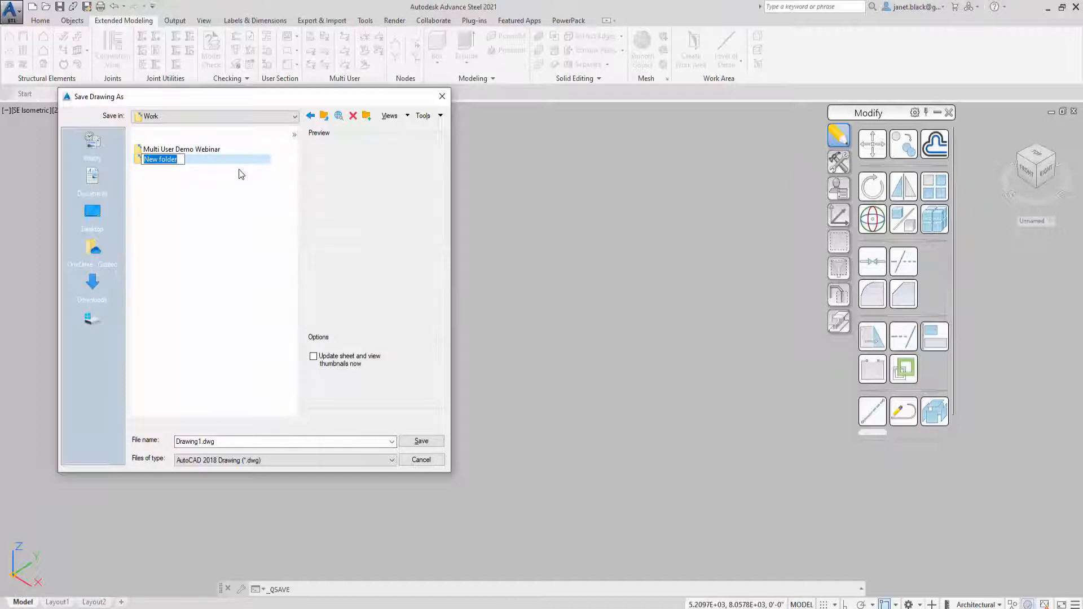
type("Us")
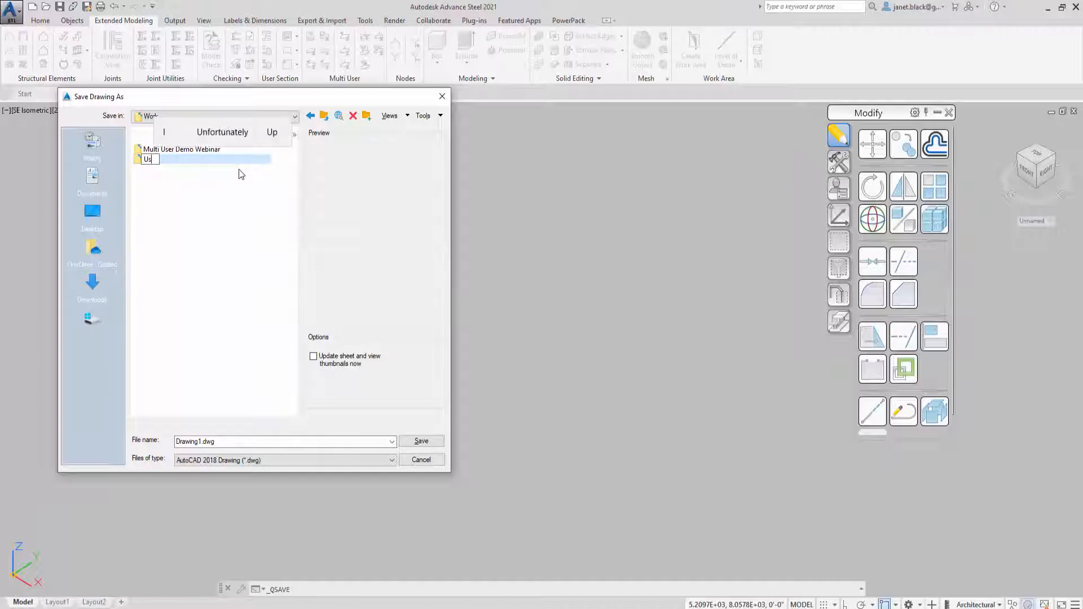
type("er1")
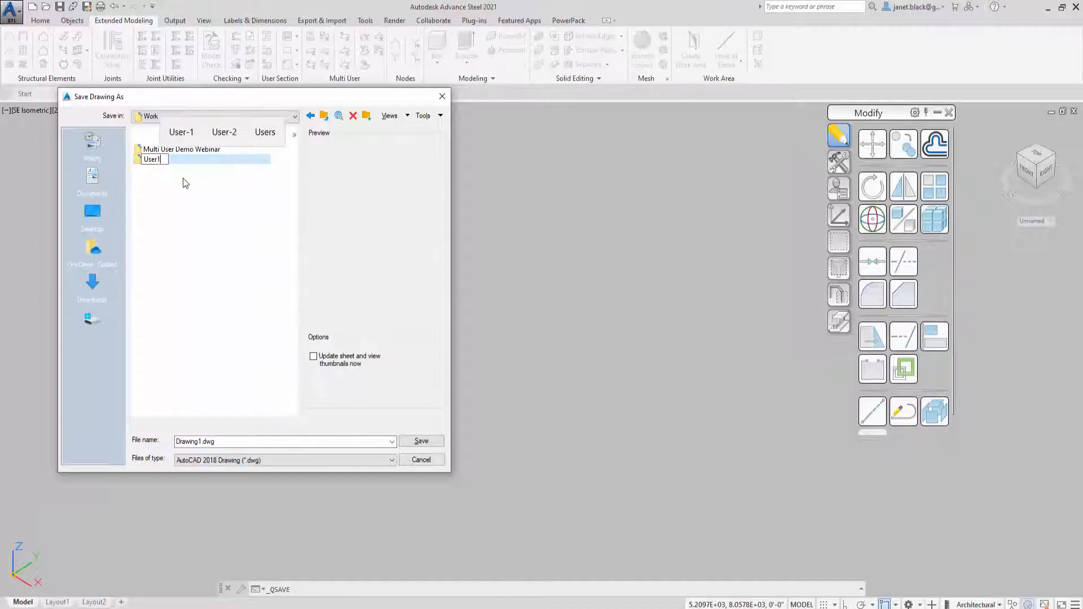
key("Return")
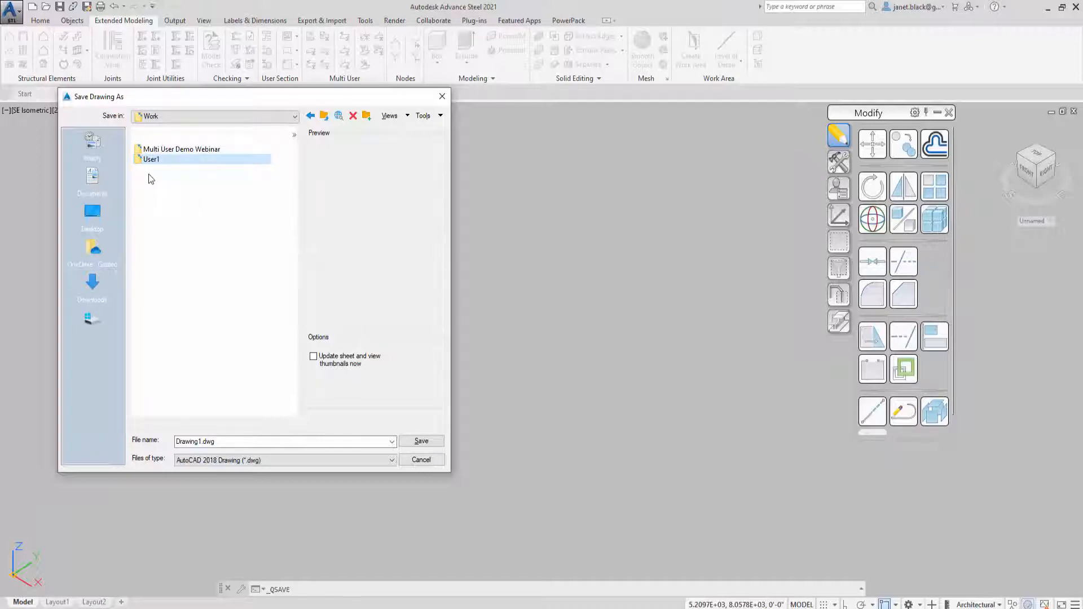
Step: Save the blank drawing as User-1 in the User1 folder
double_click(140, 161)
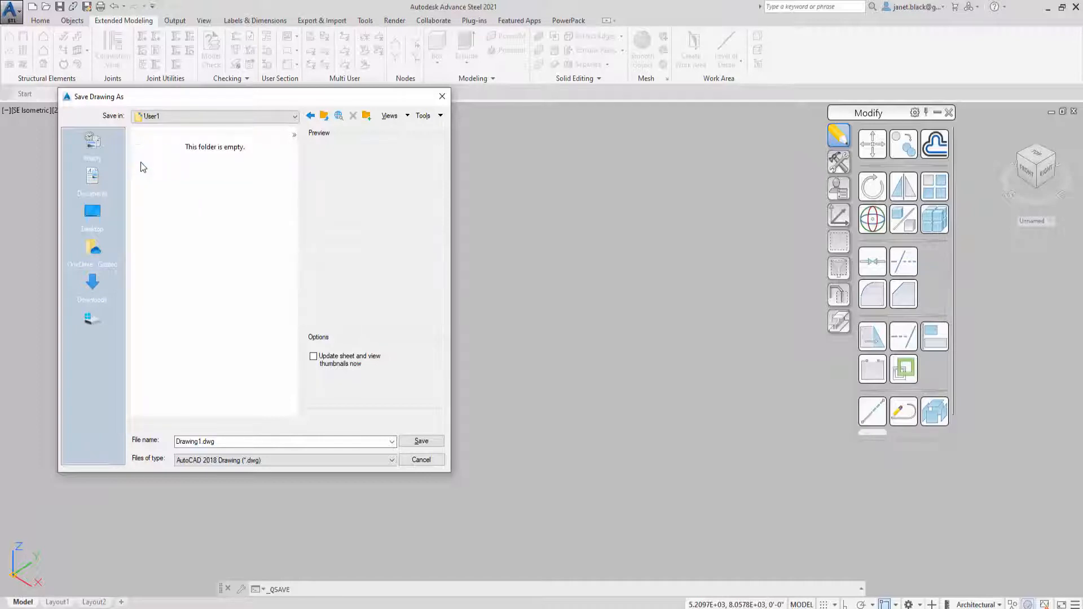
left_click(236, 441)
type("User")
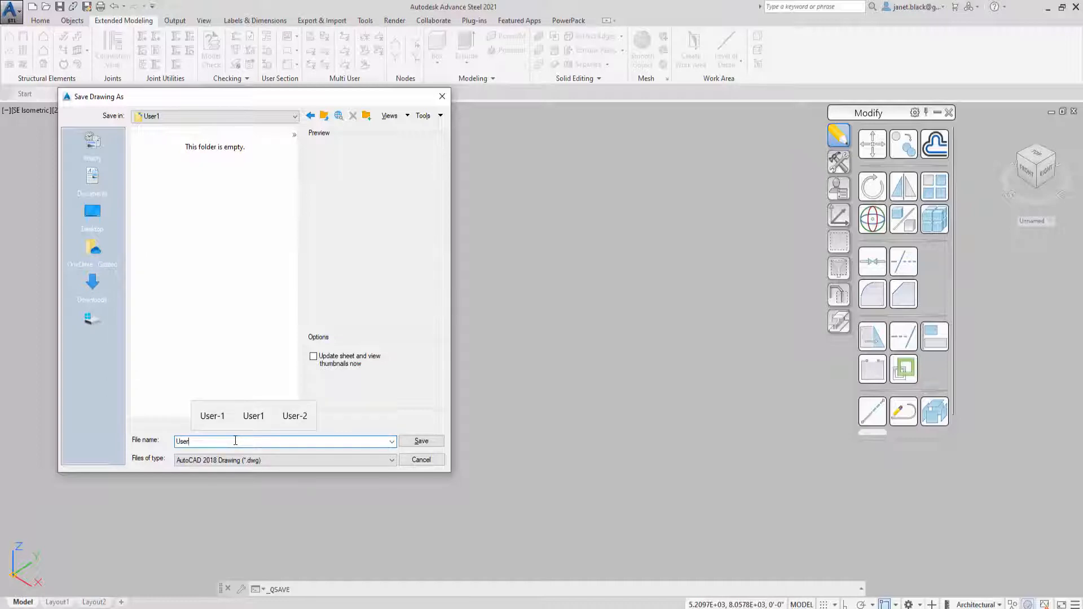
left_click(209, 416)
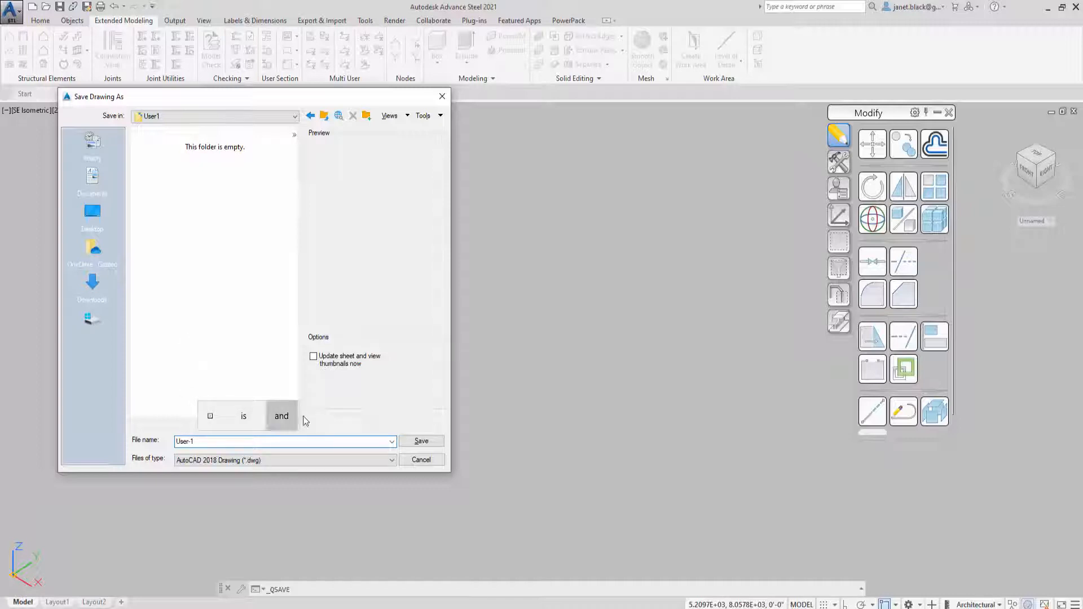
left_click(424, 443)
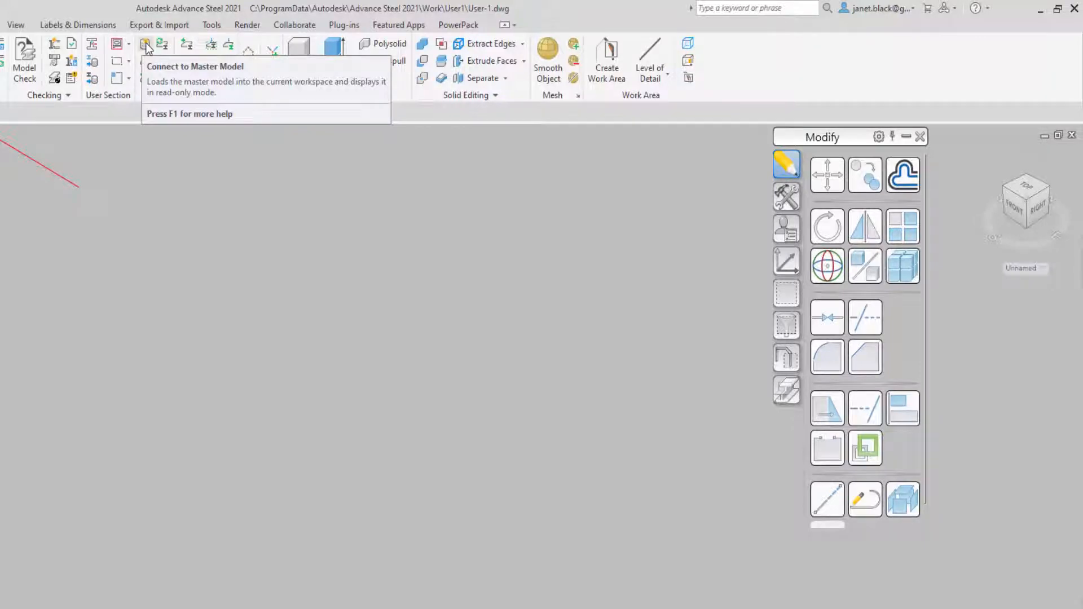
Step: Connect the User-1 drawing to the master model Multi User Demo.dwg from the Multi User Demo Webinar folder, accepting removal of its structure information
left_click(146, 43)
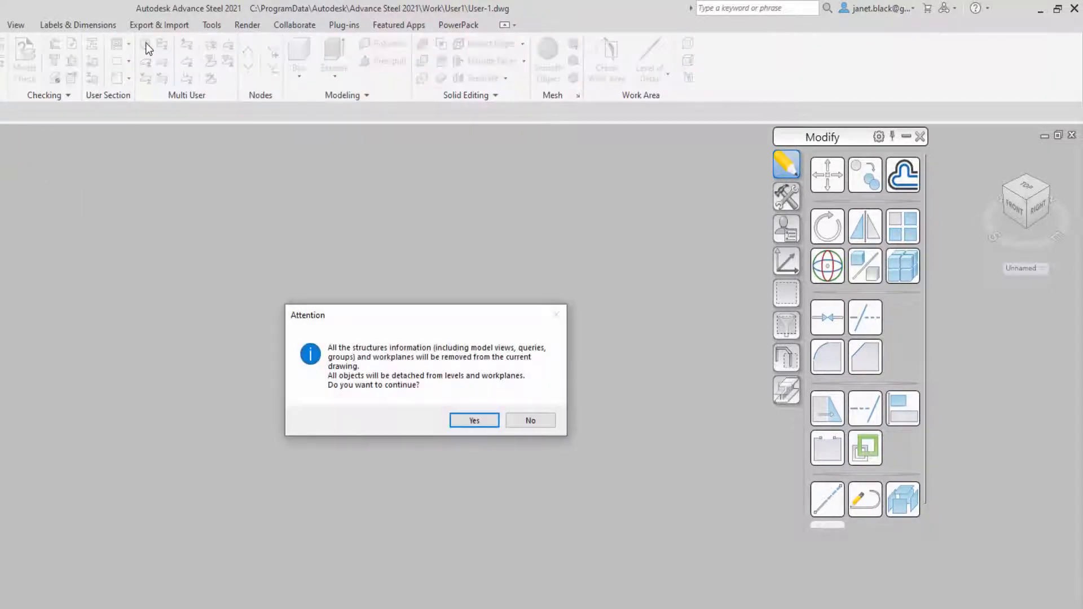
left_click(474, 421)
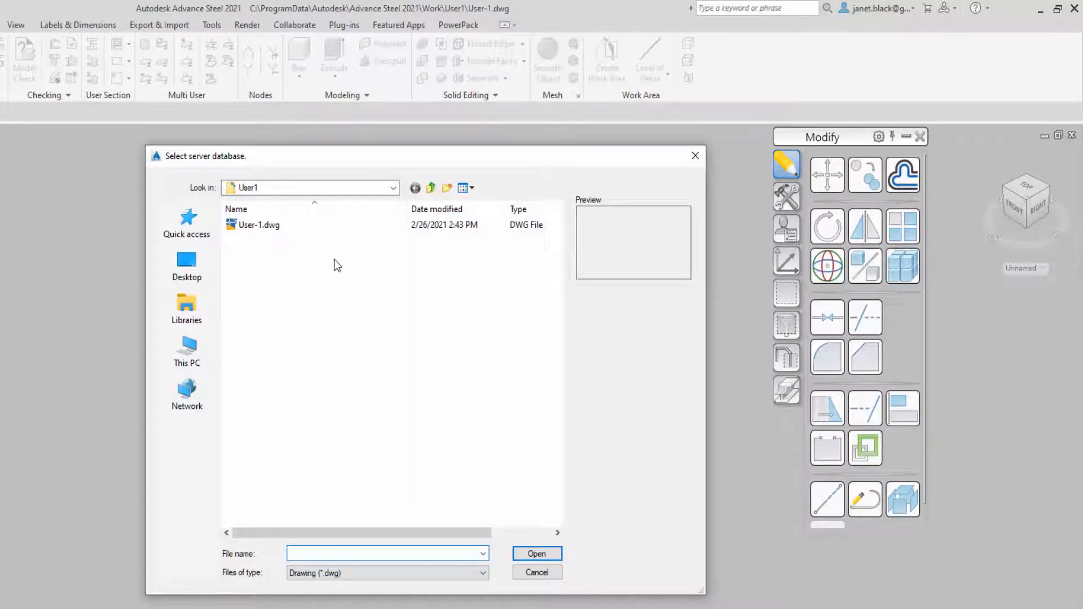
left_click(431, 188)
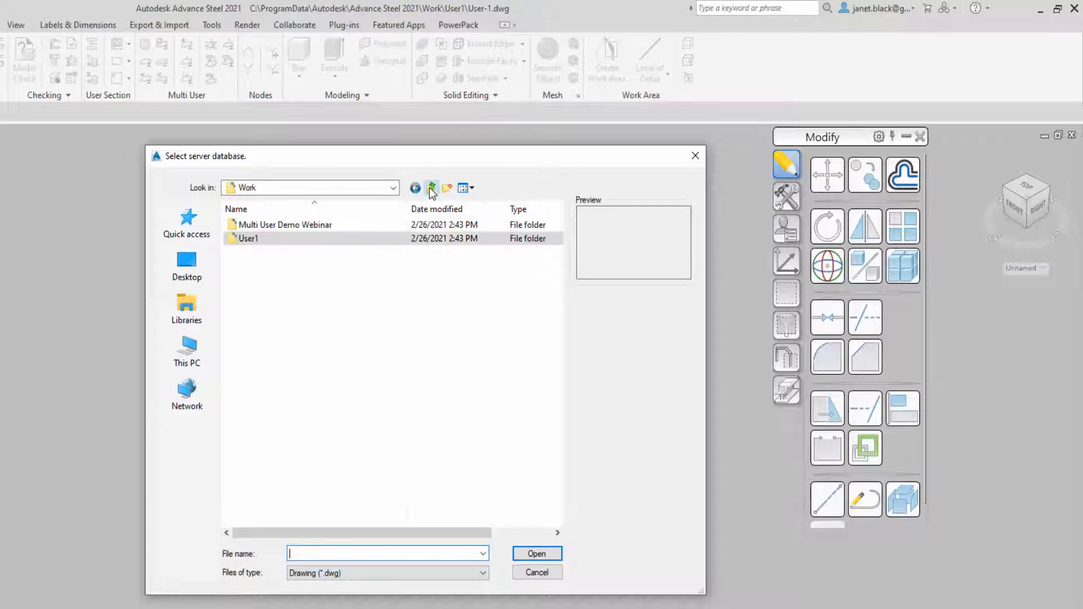
double_click(237, 226)
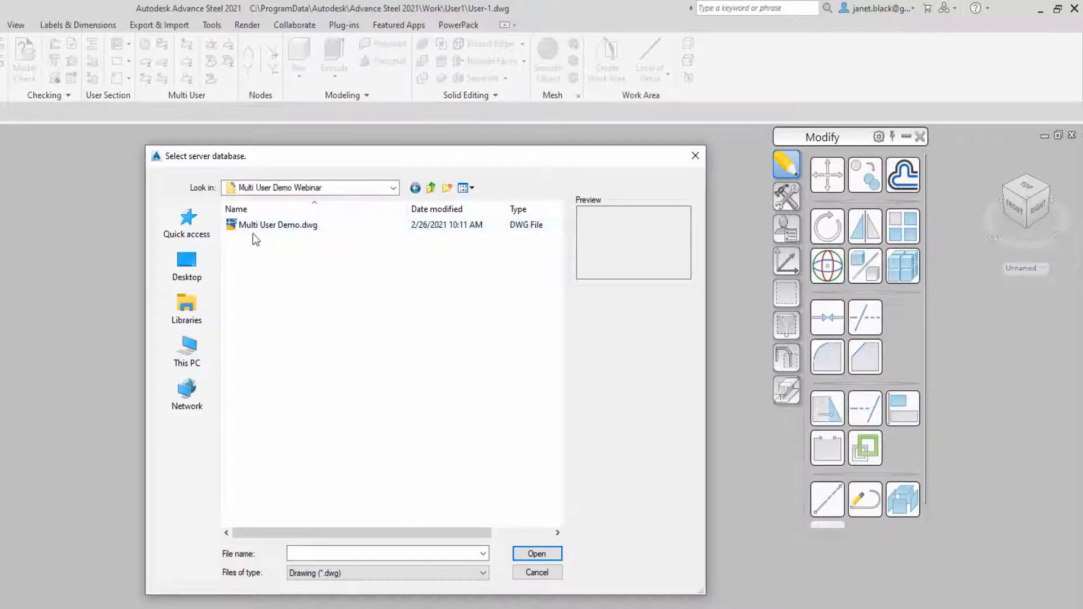
left_click(254, 233)
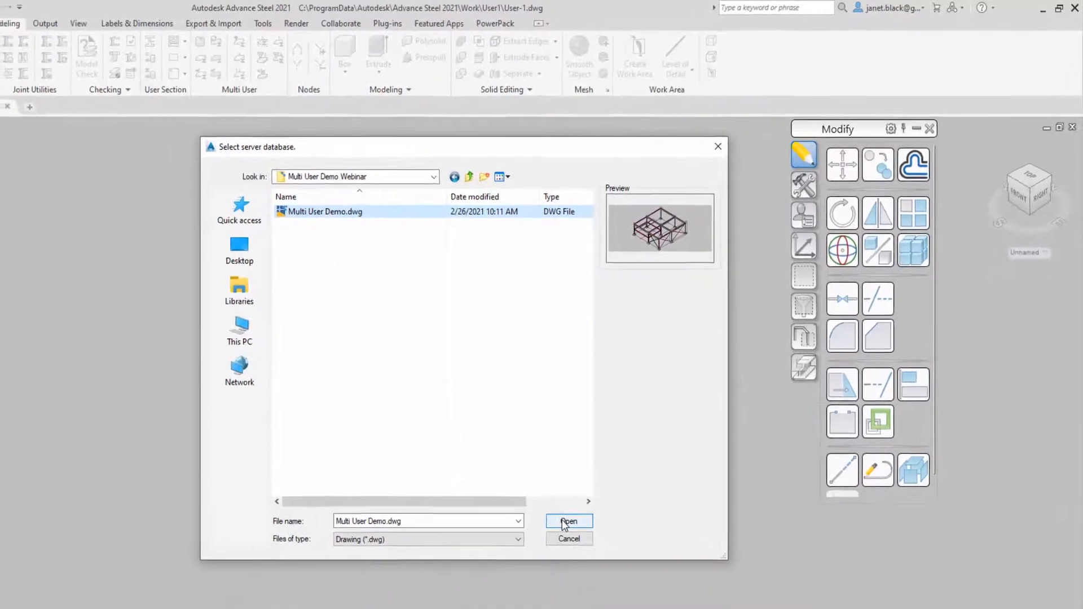
left_click(566, 522)
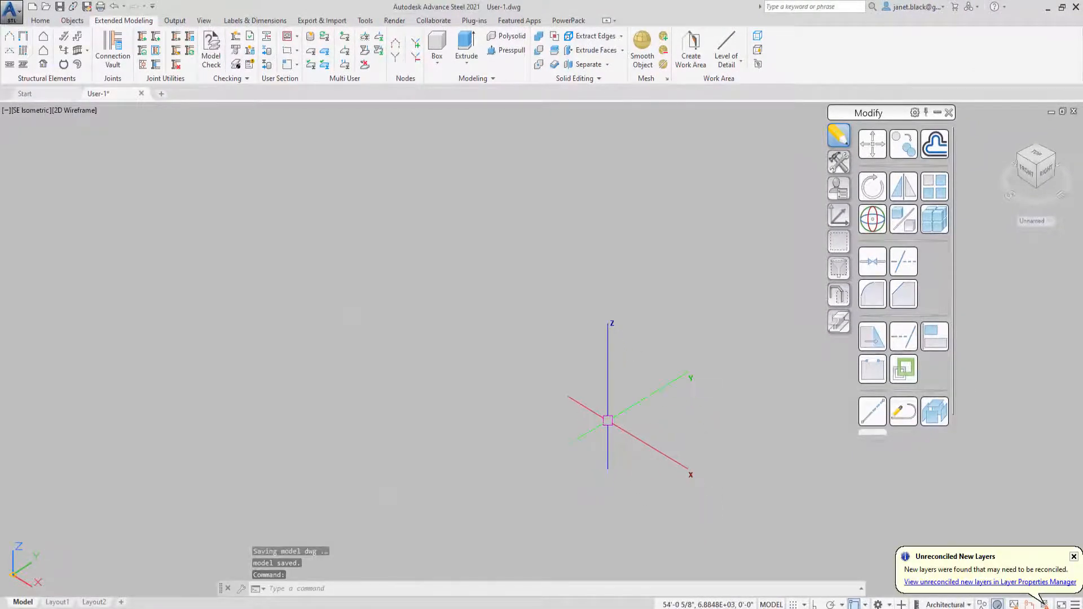
middle_click(605, 423)
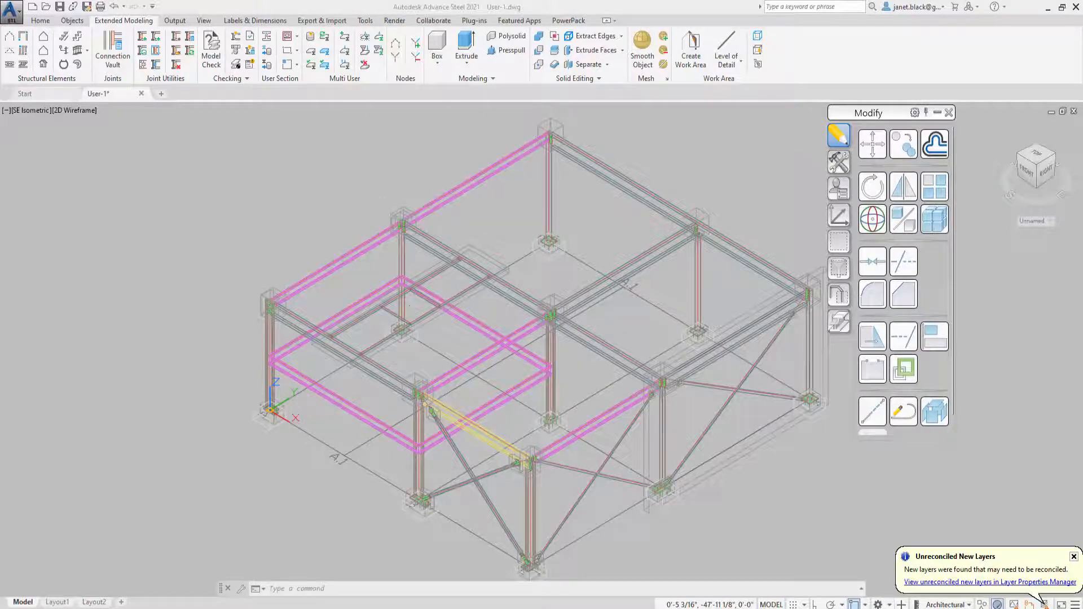
Step: Select the whole attached model to see which objects it includes, dismiss the unreconciled layers notice, and clear the selection
key("ctrl+a")
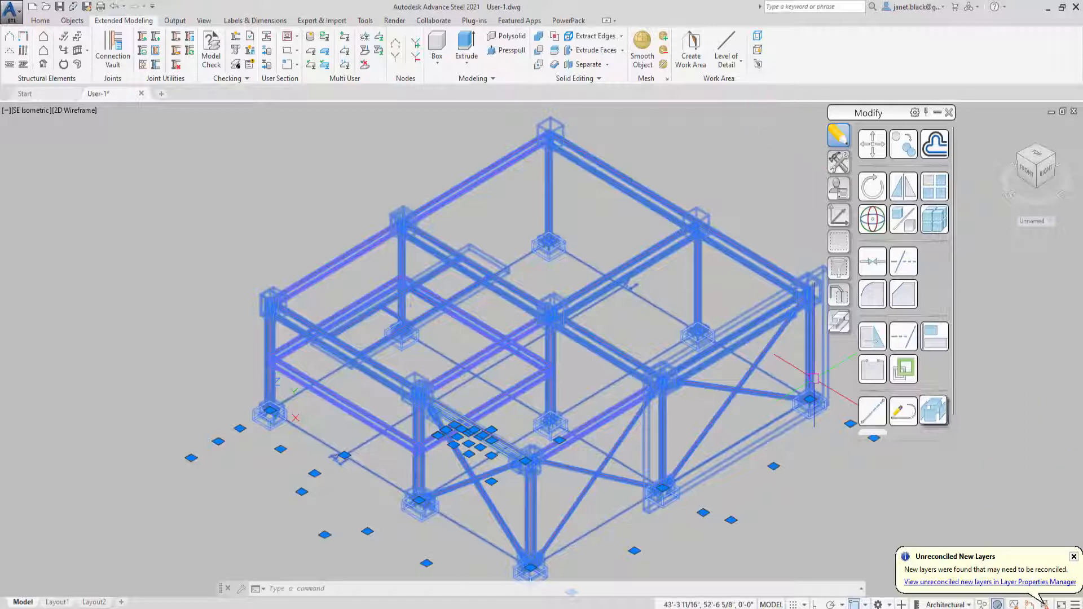
left_click(1073, 557)
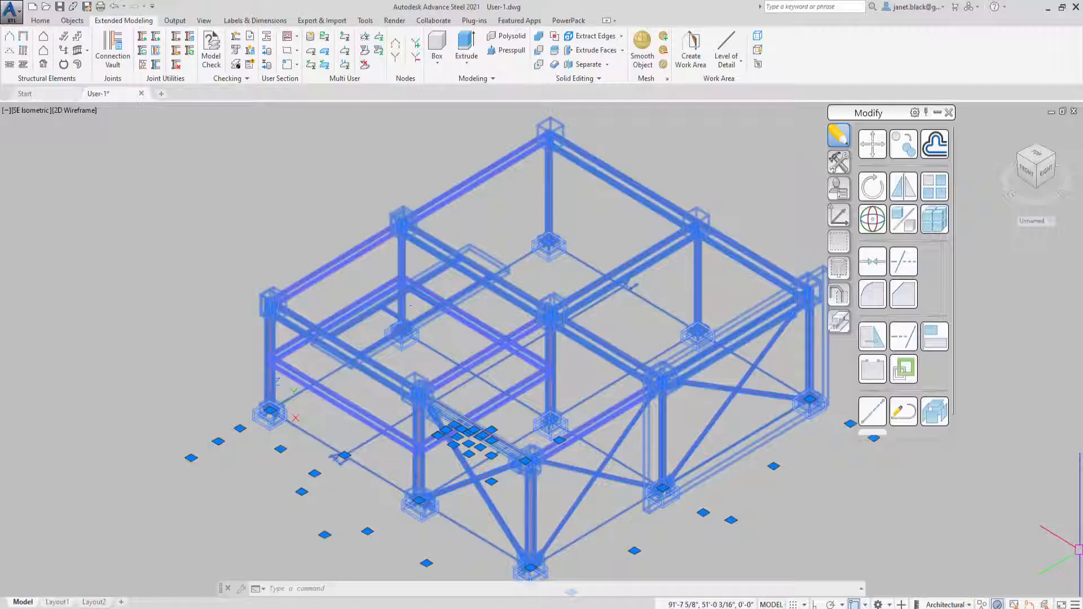
key("Escape")
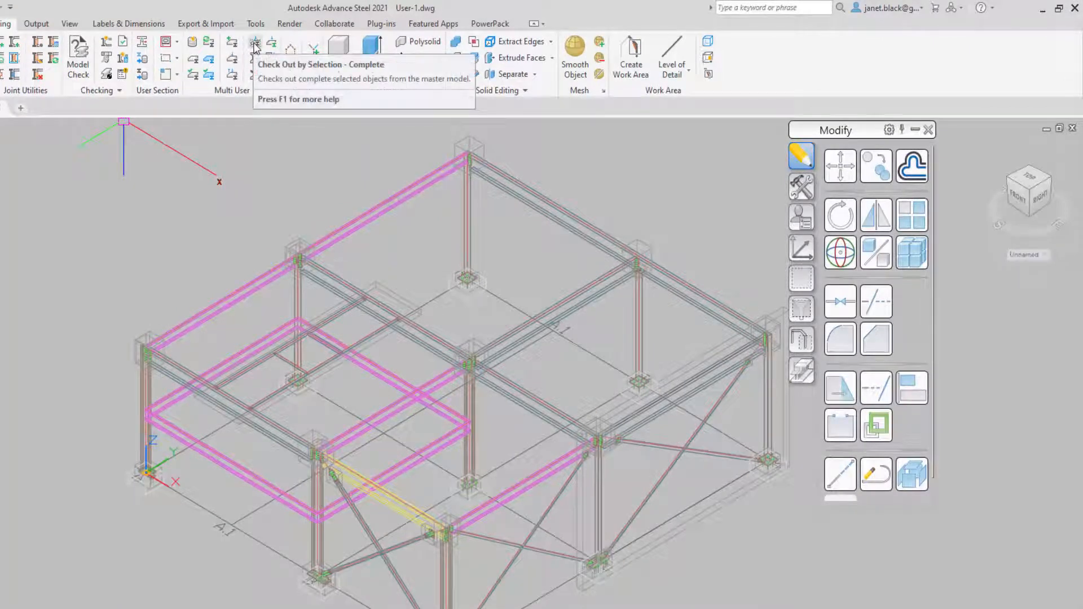
Step: Check out the four columns surrounding the bay with the mid-level beams as complete objects from the master model
left_click(255, 45)
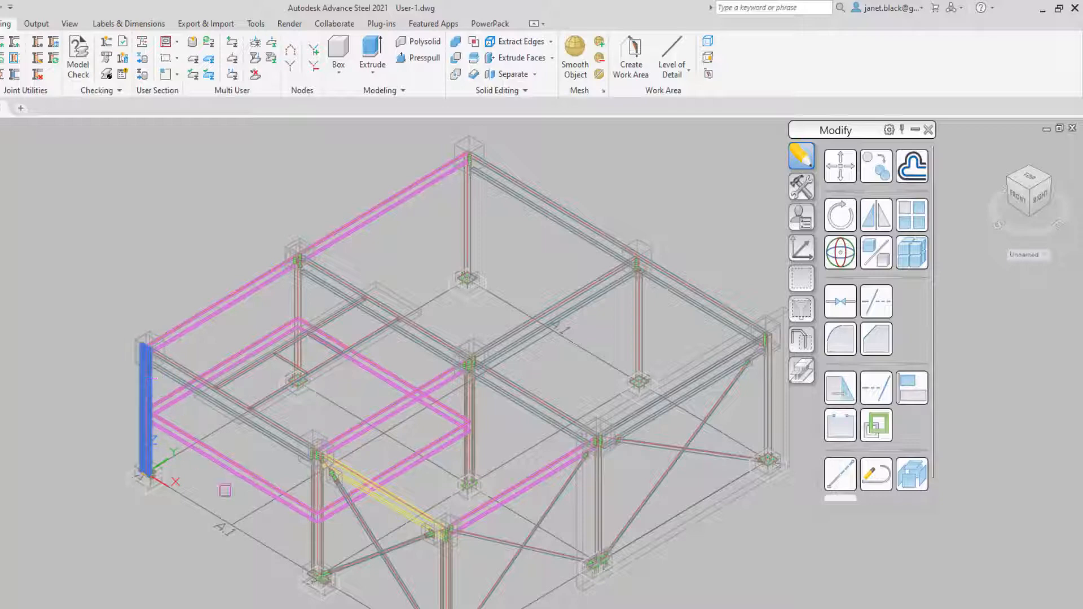
left_click(316, 542)
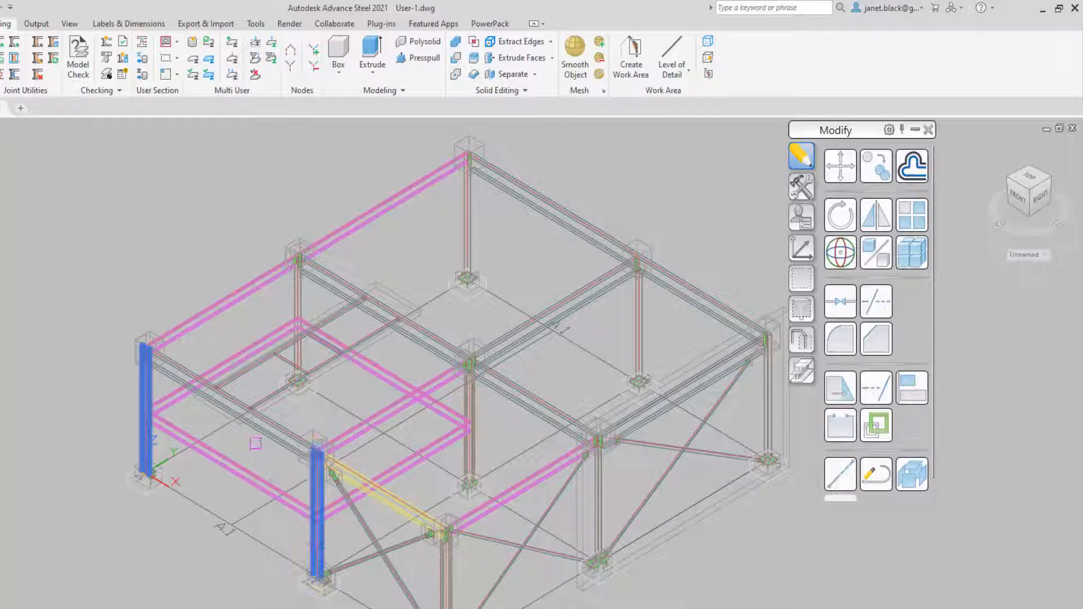
left_click(298, 301)
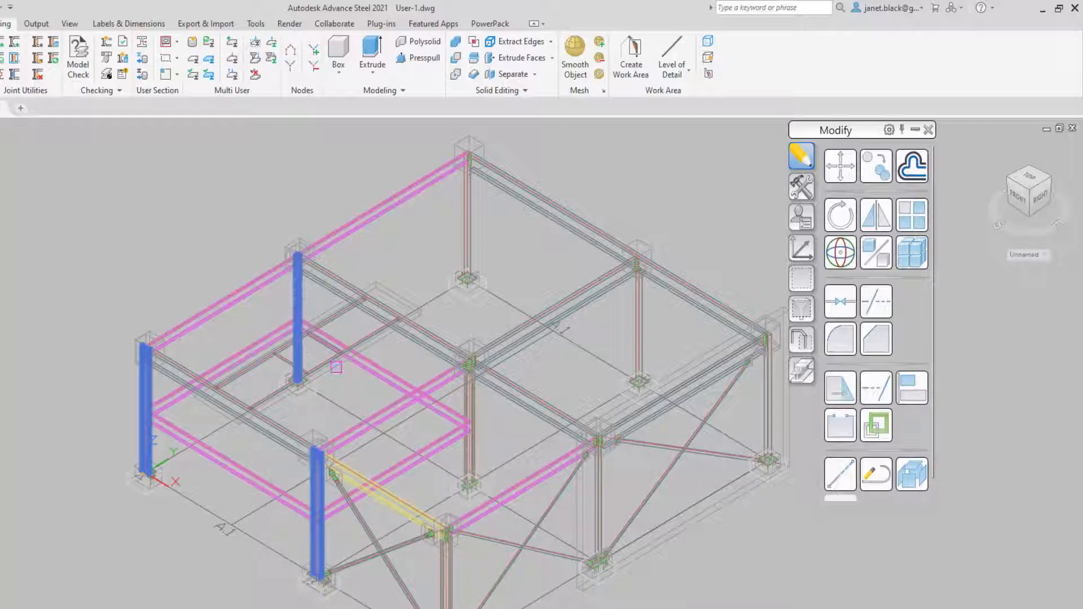
left_click(475, 400)
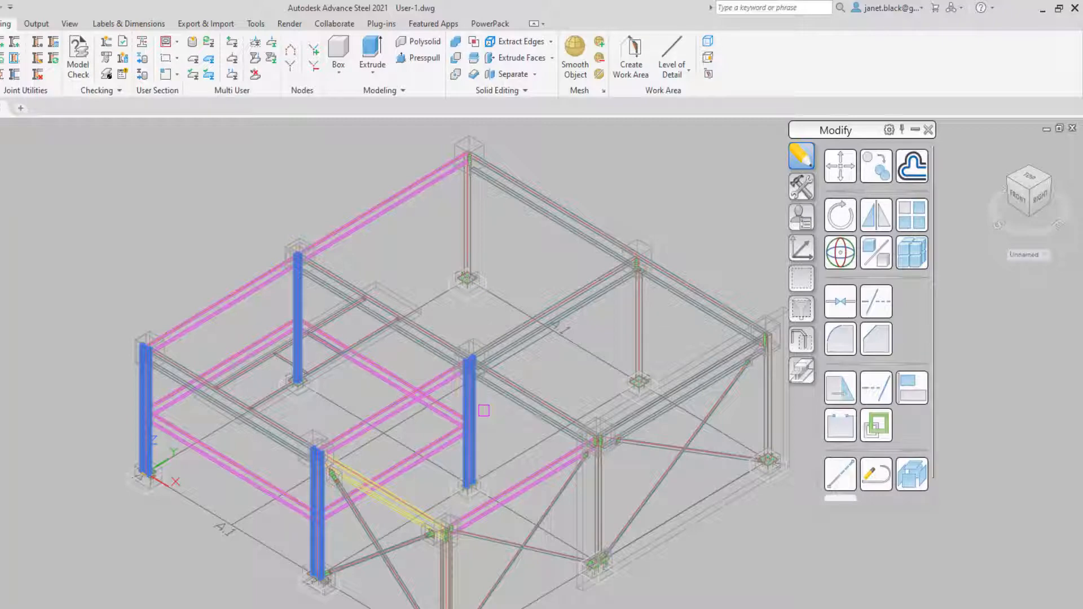
key("Return")
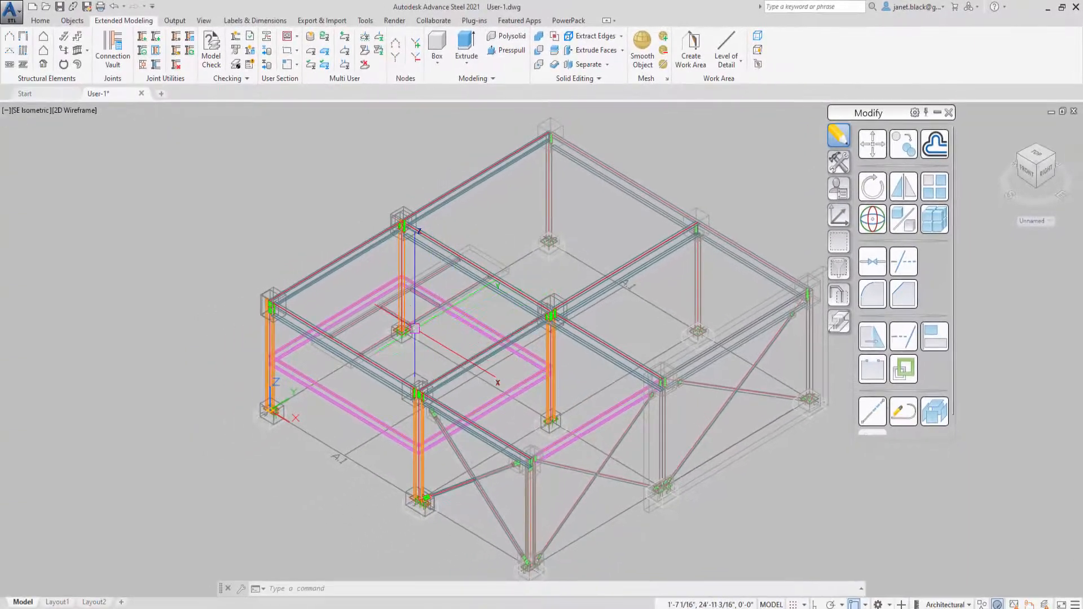
Step: Open the Connection Vault's platform beams category and enlarge the preview and description area, locating the shear plate joint
scroll(415, 329, "up", 5)
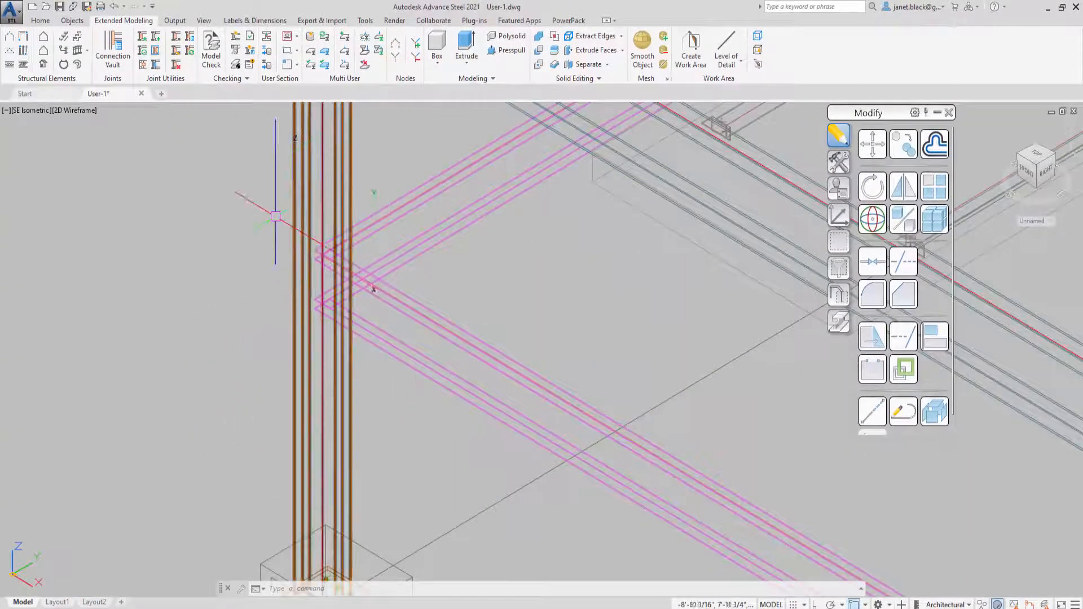
left_click(120, 62)
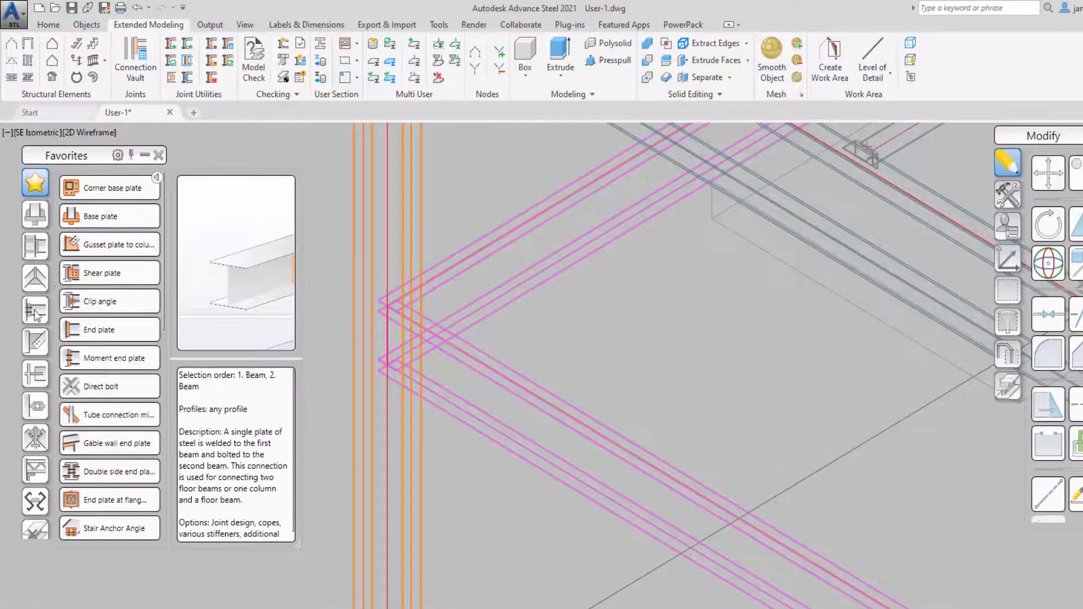
left_click(34, 315)
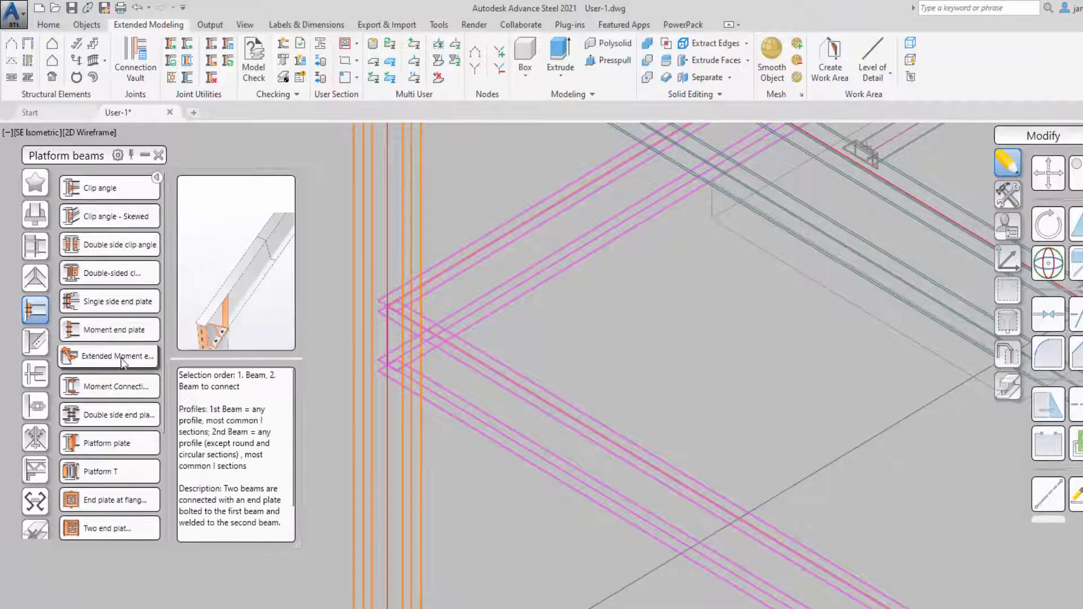
scroll(124, 360, "down", 3)
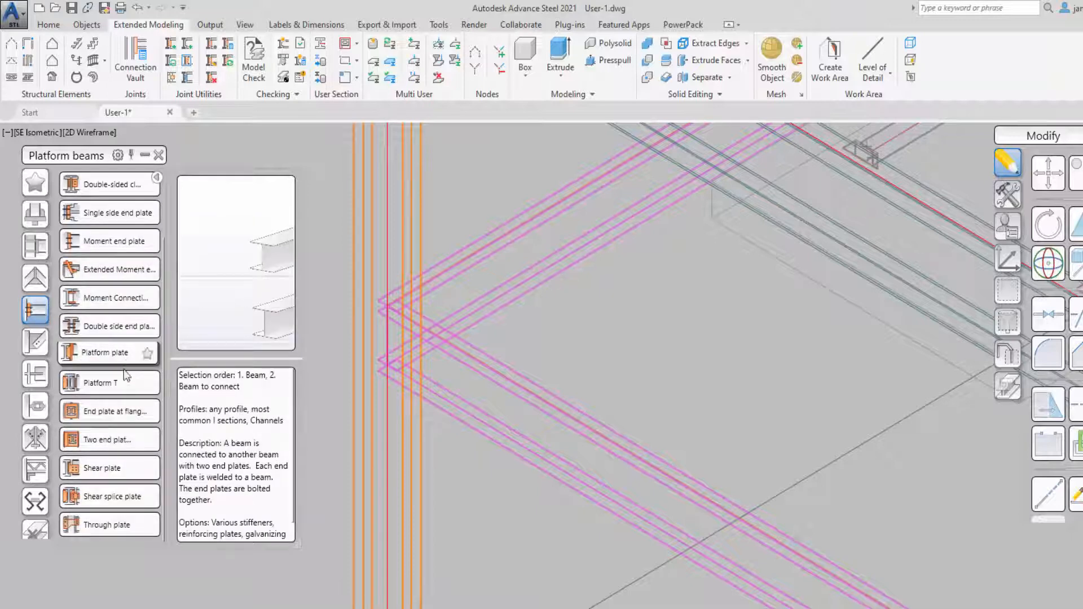
mouse_move(108, 471)
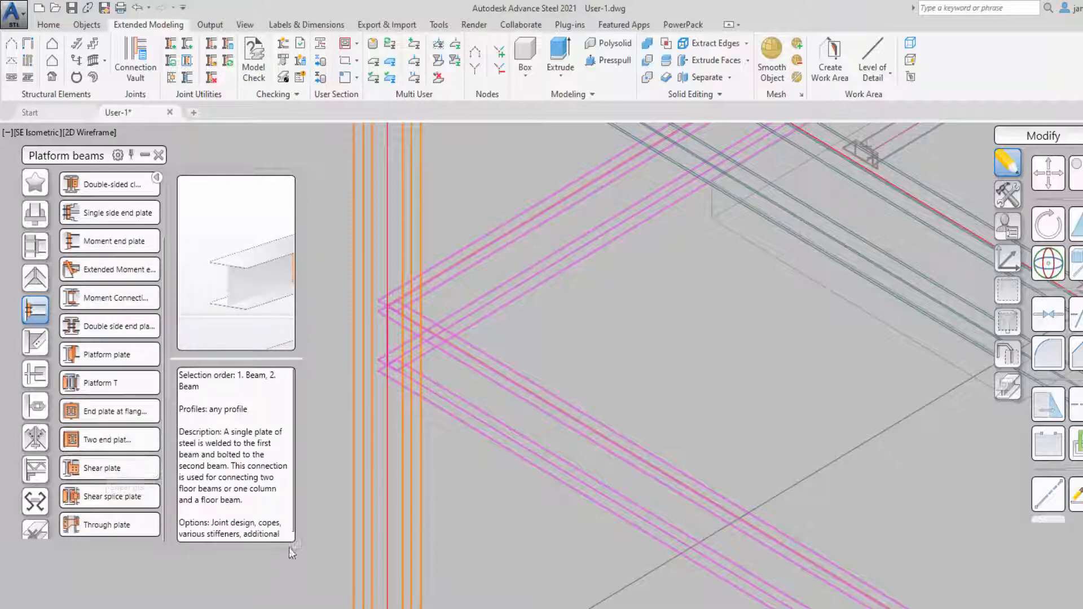
left_click_drag(302, 545, 325, 555)
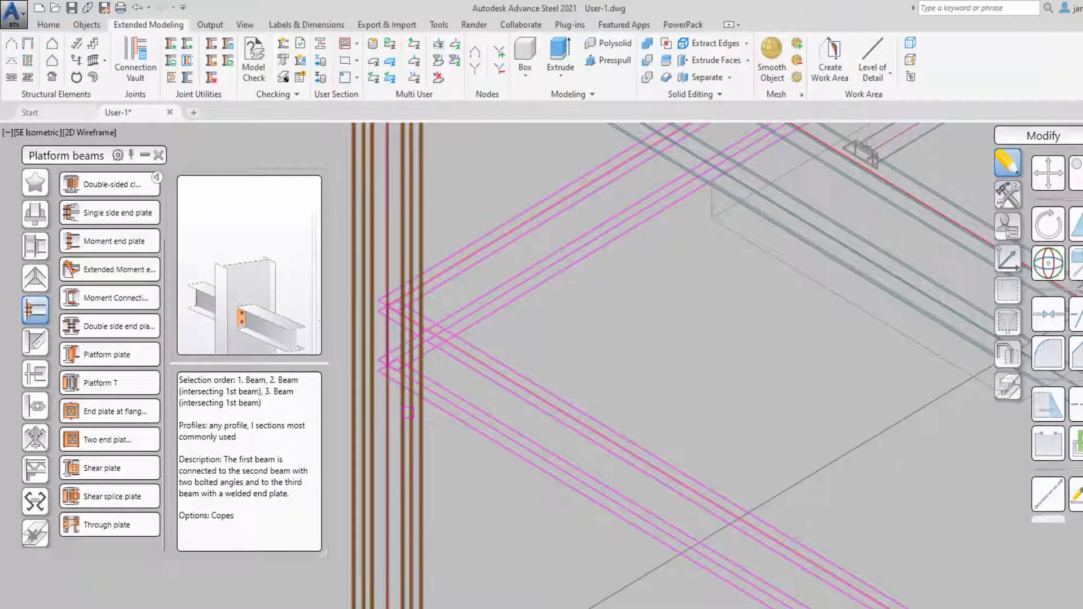
Step: Try to add a shear plate joint between the checked-out corner column and a mid-level beam that is not checked out
scroll(399, 357, "up", 4)
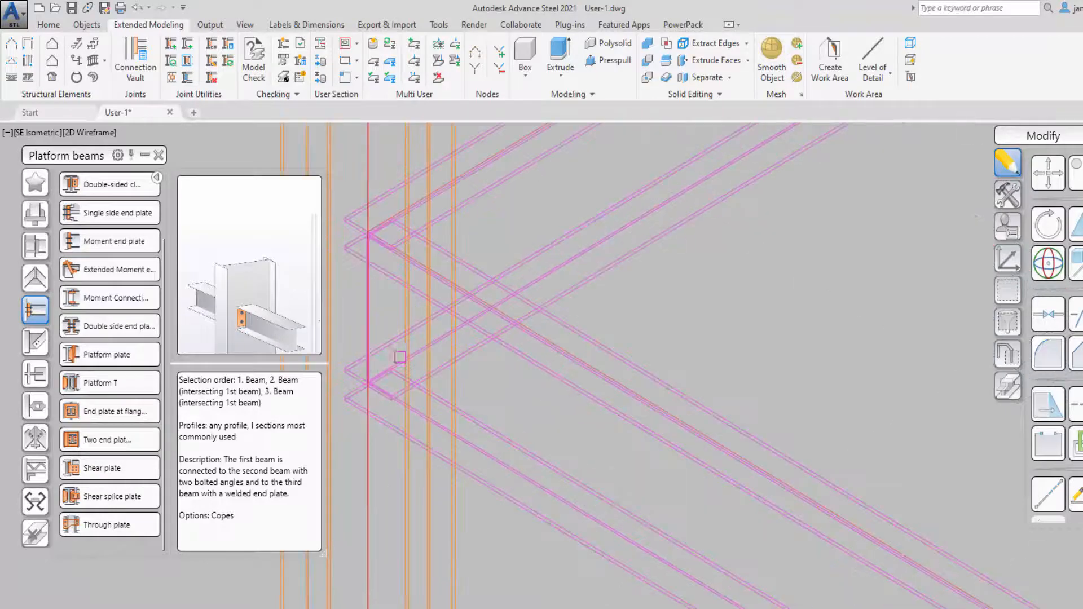
scroll(450, 243, "up", 2)
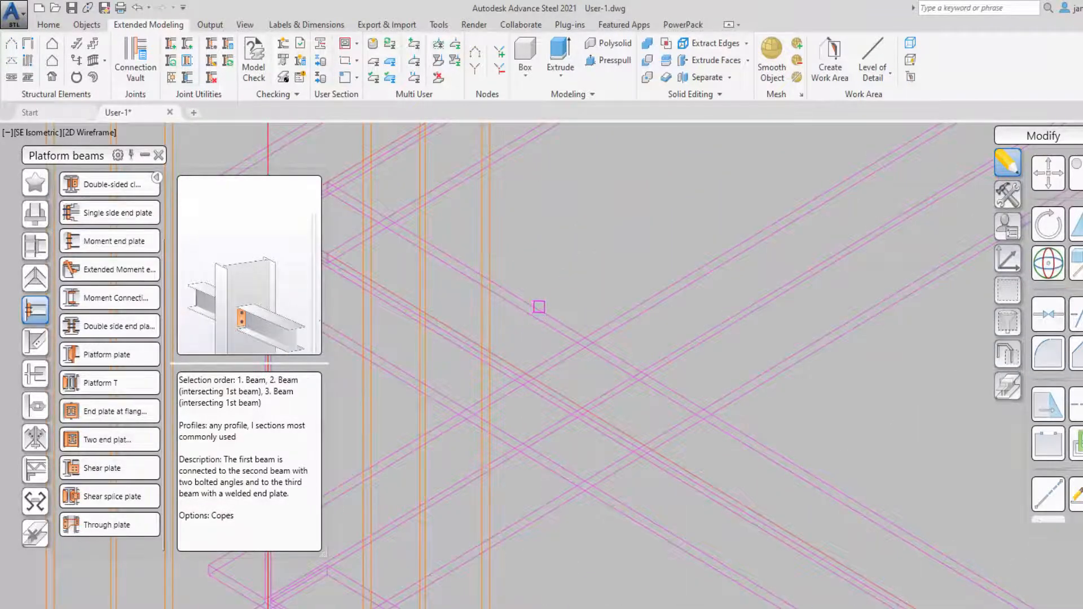
left_click(538, 307)
scroll(538, 306, "down", 5)
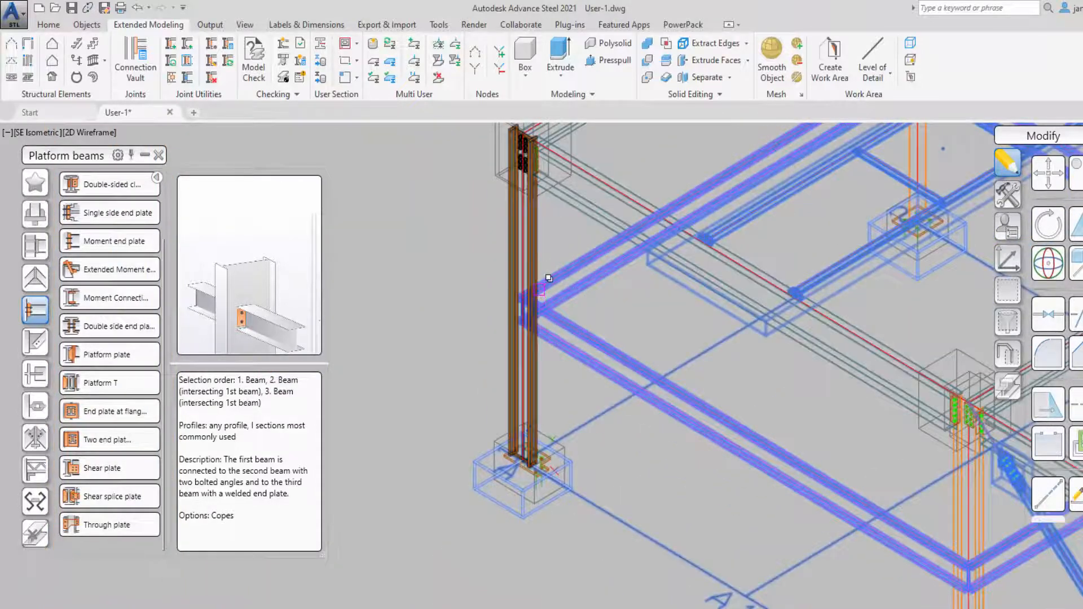
scroll(550, 285, "up", 3)
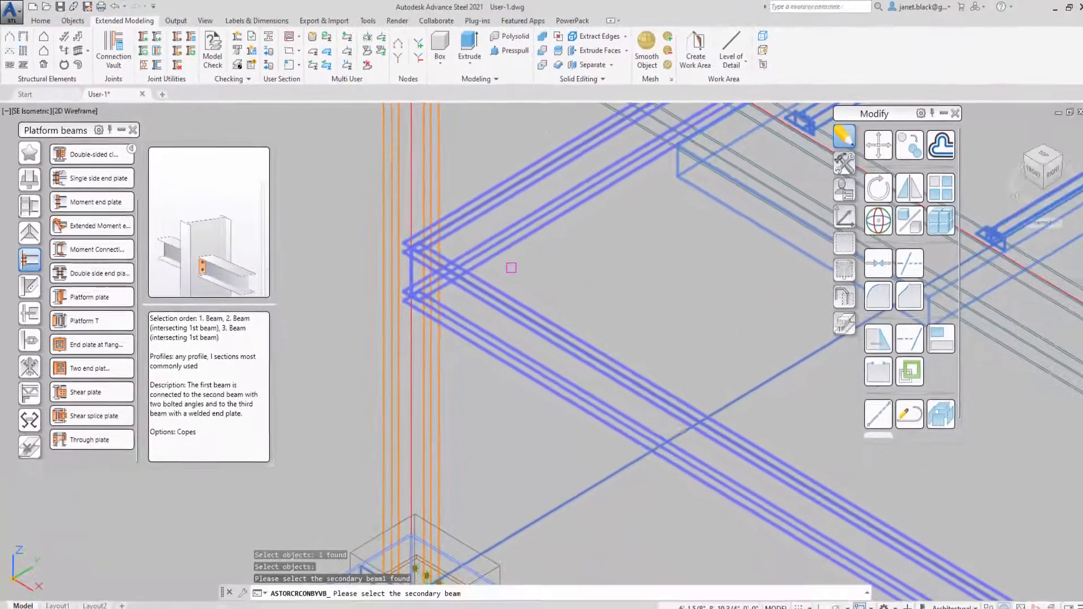
key("Return")
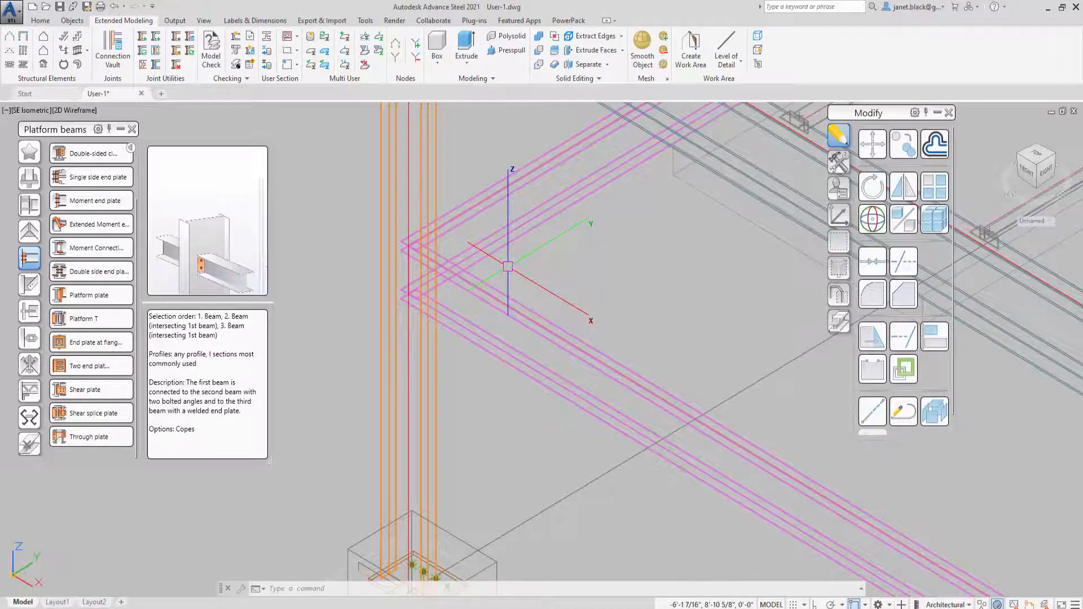
Step: Check out the four mid-level beams of the bay from the master model by partial selection
scroll(508, 266, "down", 5)
middle_click_drag(518, 266, 425, 319)
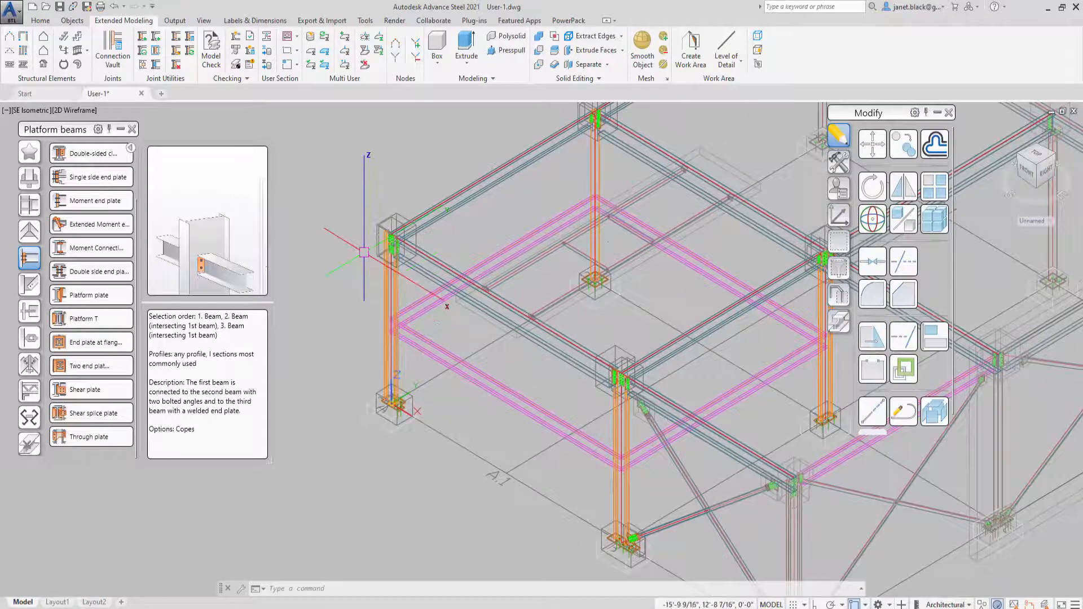
left_click(379, 39)
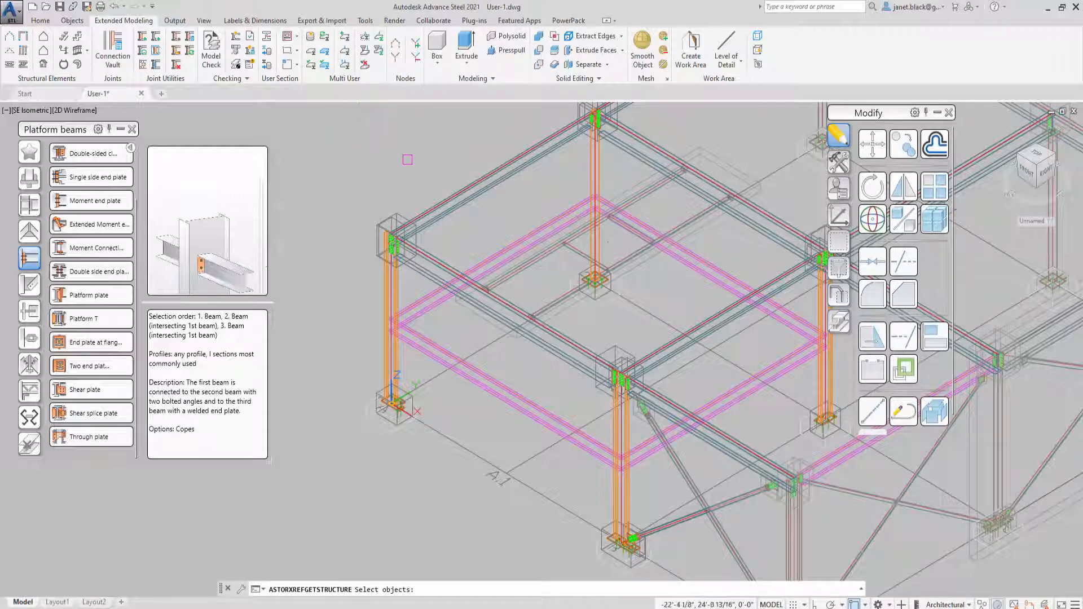
left_click(422, 310)
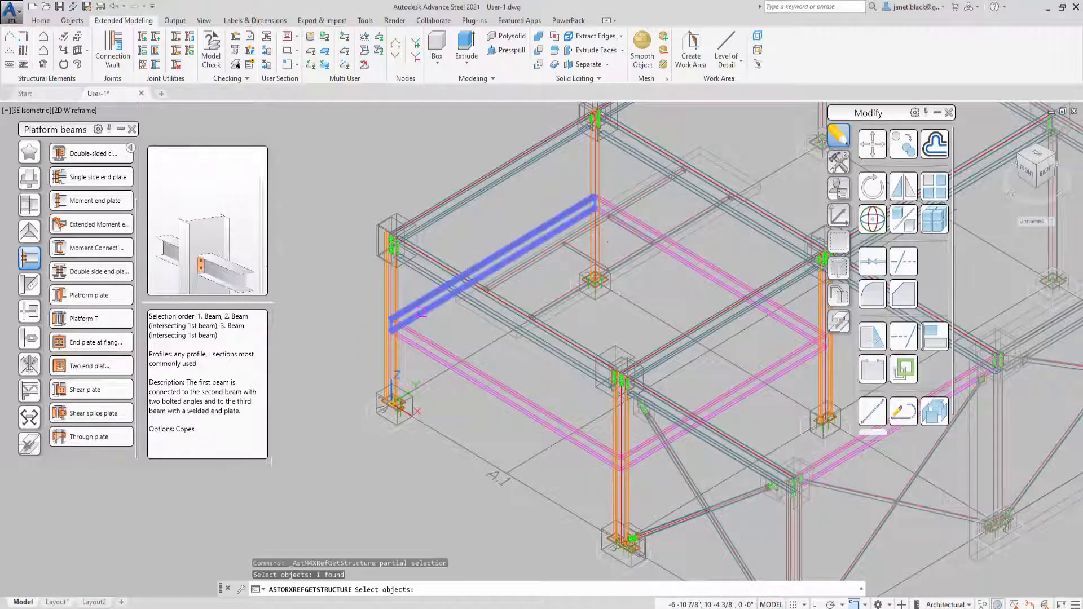
left_click(425, 341)
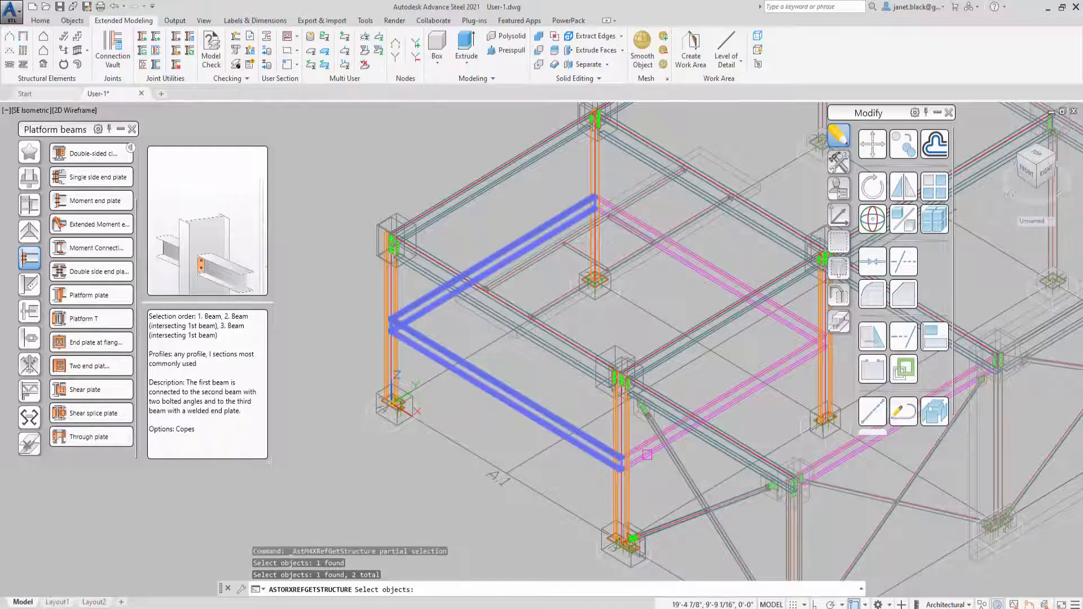
left_click(647, 454)
left_click(789, 324)
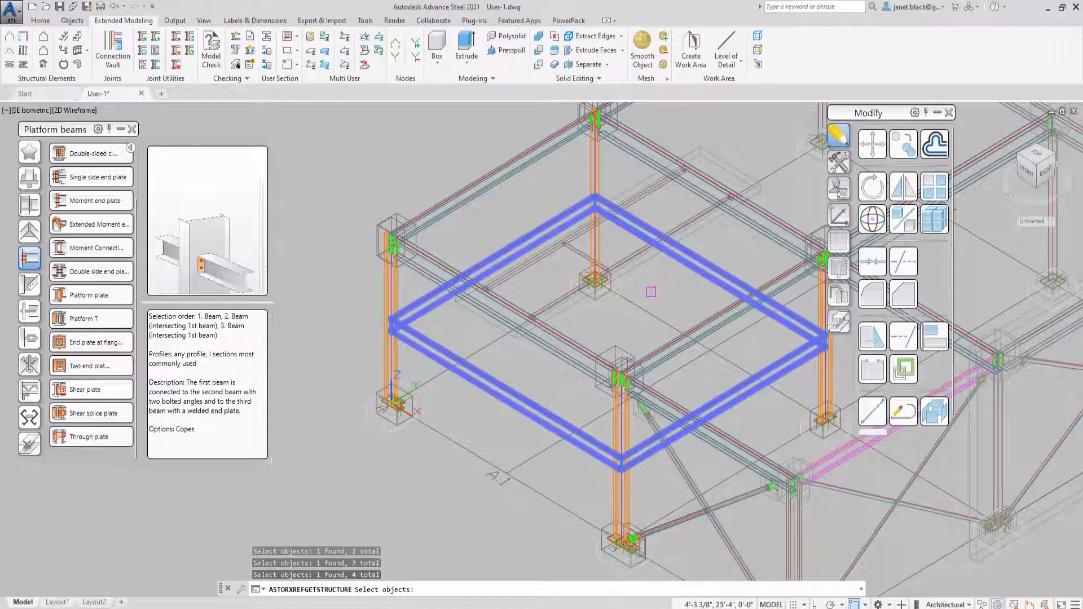
key("Return")
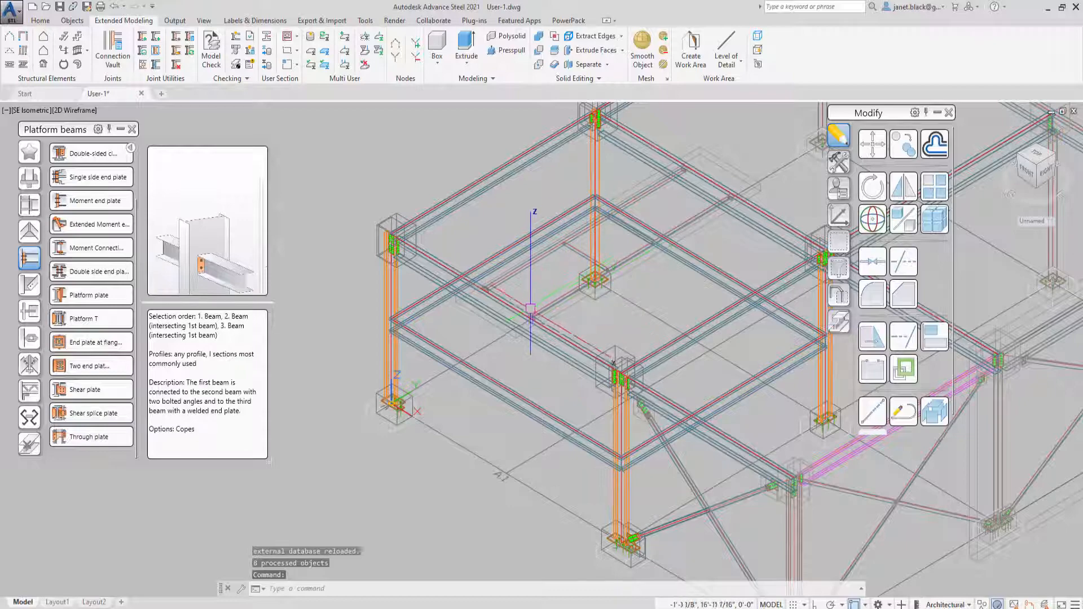
Step: Add a shear plate joint with the corner column near the origin as main beam and the adjoining mid-level front beam as secondary
scroll(538, 303, "down", 2)
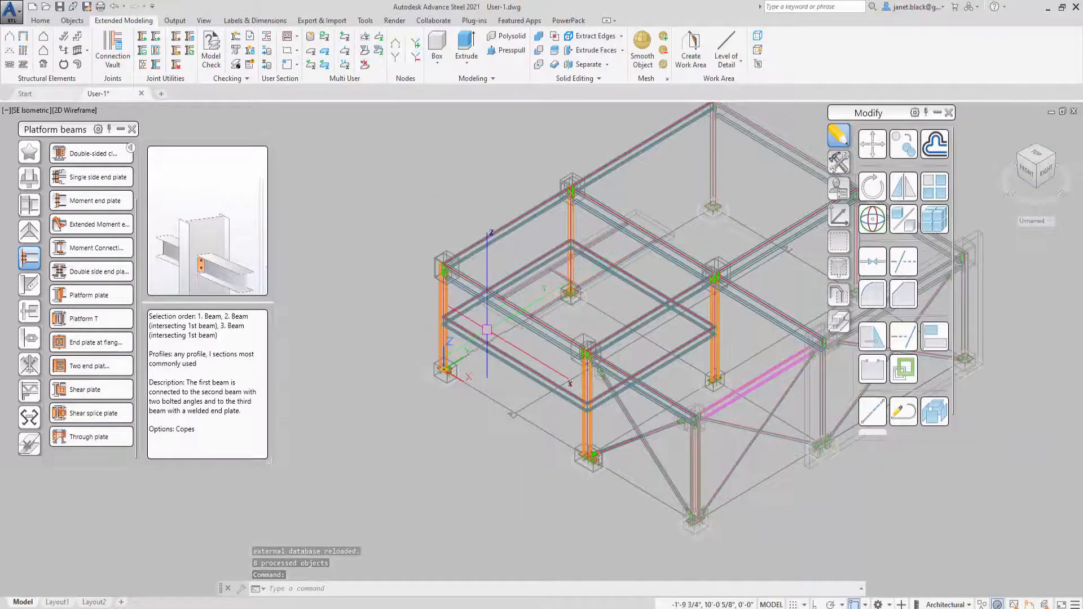
scroll(458, 329, "up", 3)
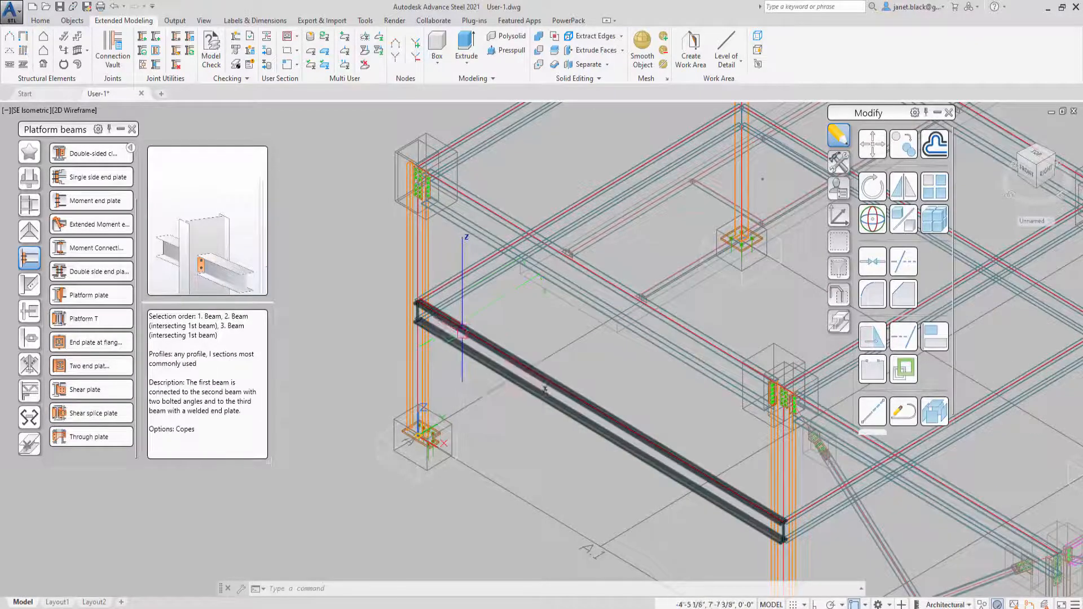
scroll(439, 301, "up", 4)
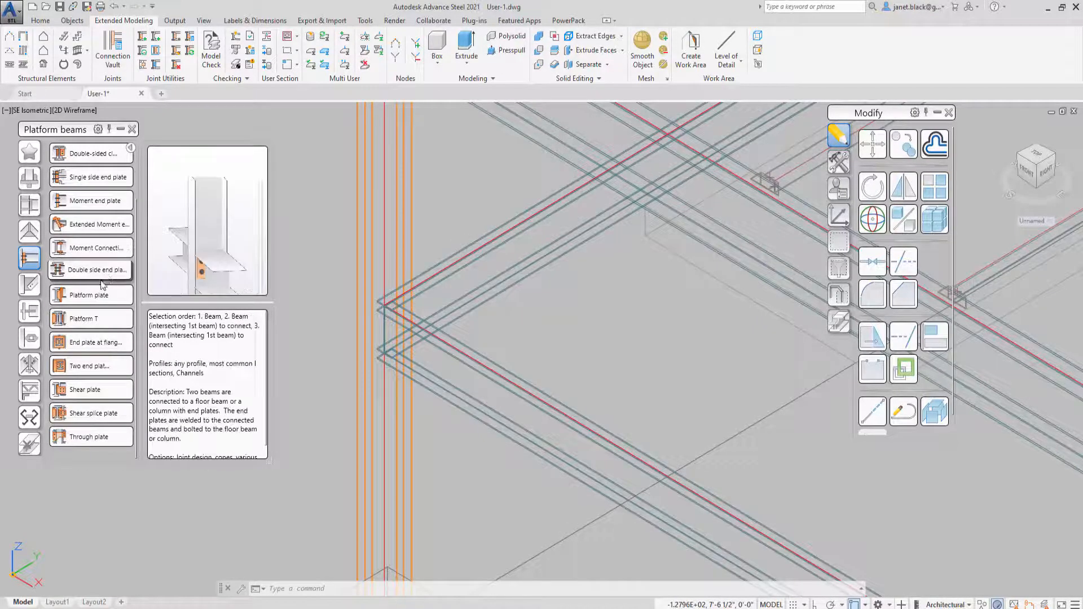
left_click(92, 392)
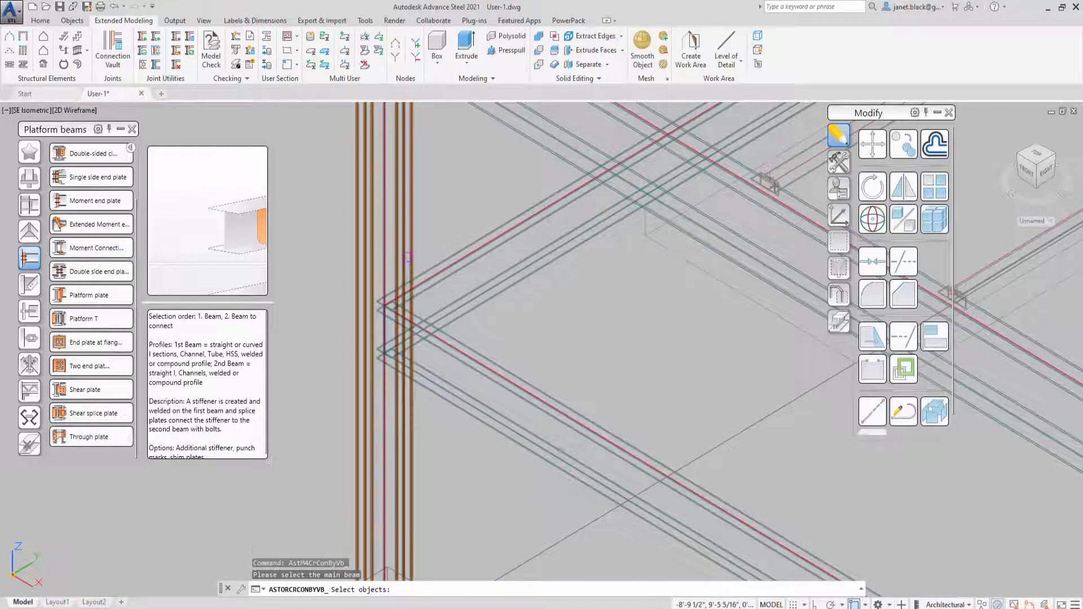
left_click(405, 258)
key("Return")
scroll(408, 296, "up", 3)
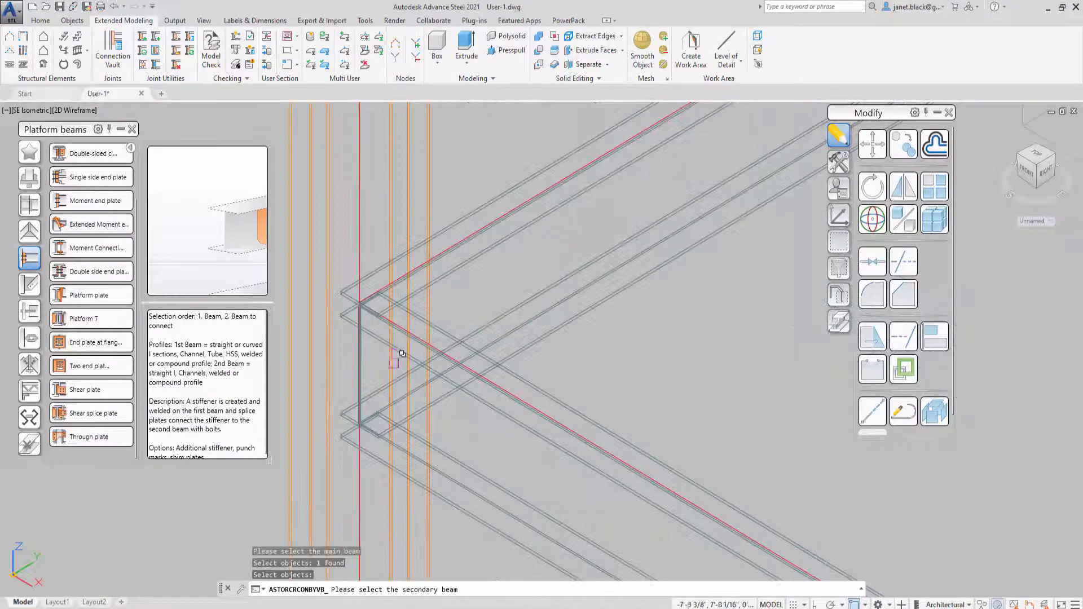
left_click(447, 326)
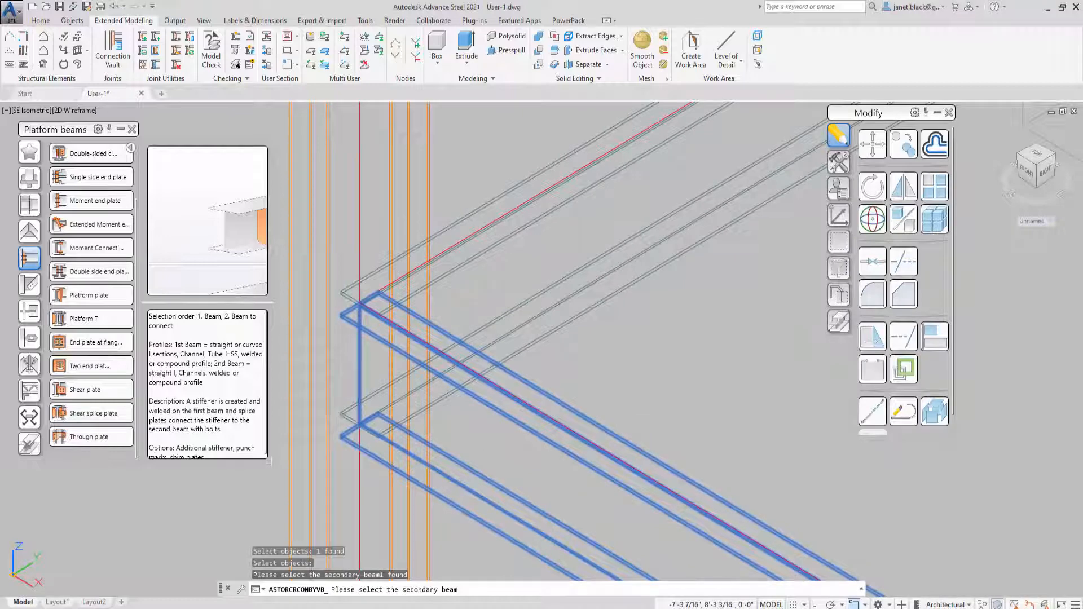
key("Return")
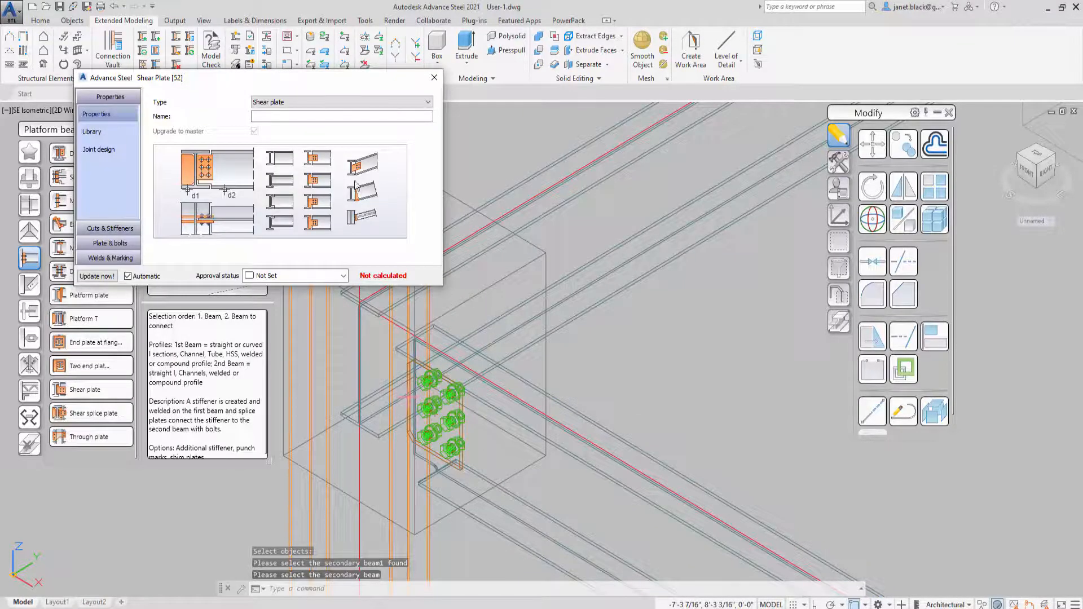
Step: Close the shear plate properties without changes and set the view's visual style to Conceptual
left_click_drag(257, 82, 213, 93)
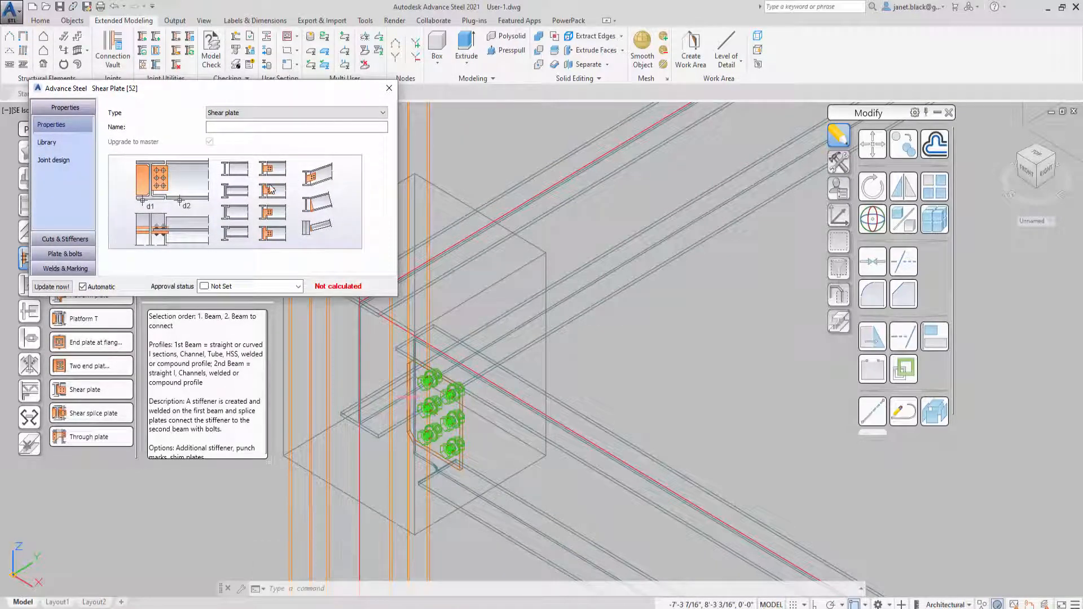
left_click(389, 88)
left_click(80, 111)
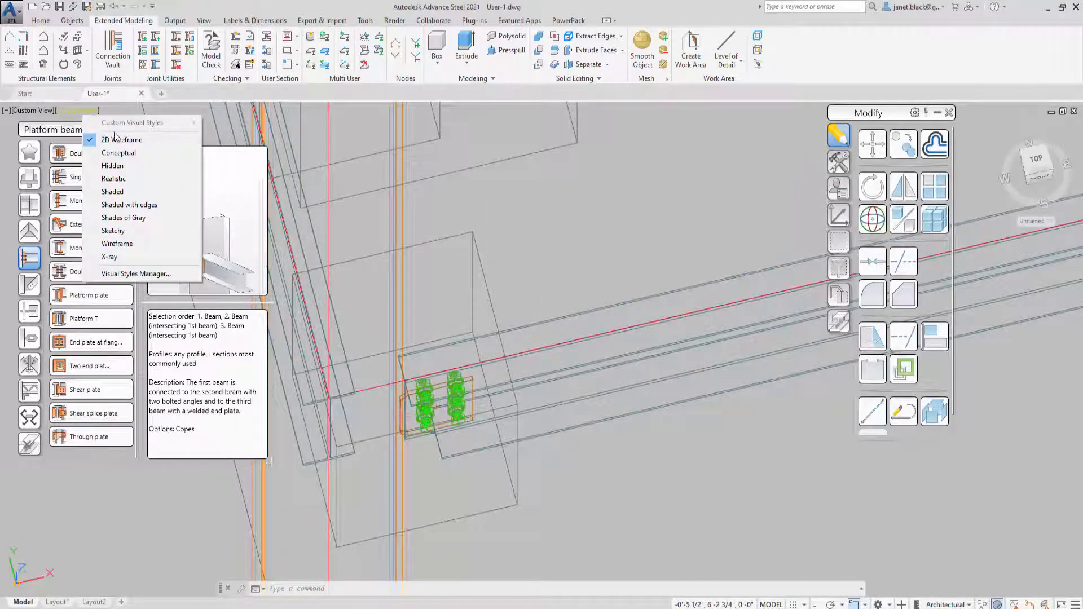
left_click(122, 153)
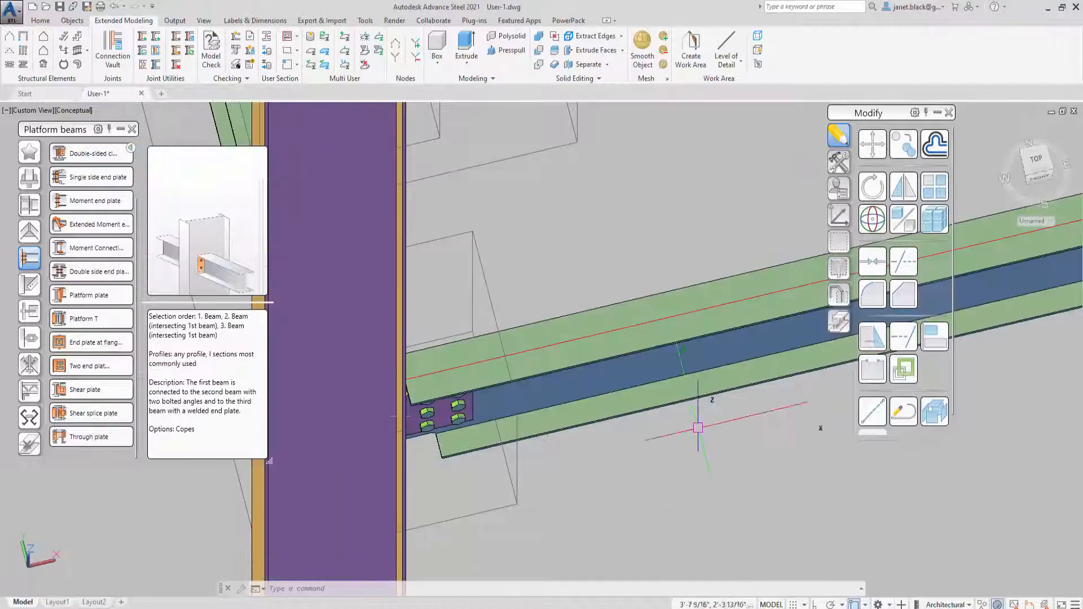
Step: Change the plate side to Right for the shear plate joint between the corner column and the mid-level front beam
scroll(700, 432, "down", 2)
middle_click_drag(663, 432, 625, 377, "shift")
scroll(615, 434, "down", 2)
middle_click_drag(614, 438, 561, 336)
scroll(551, 401, "up", 2)
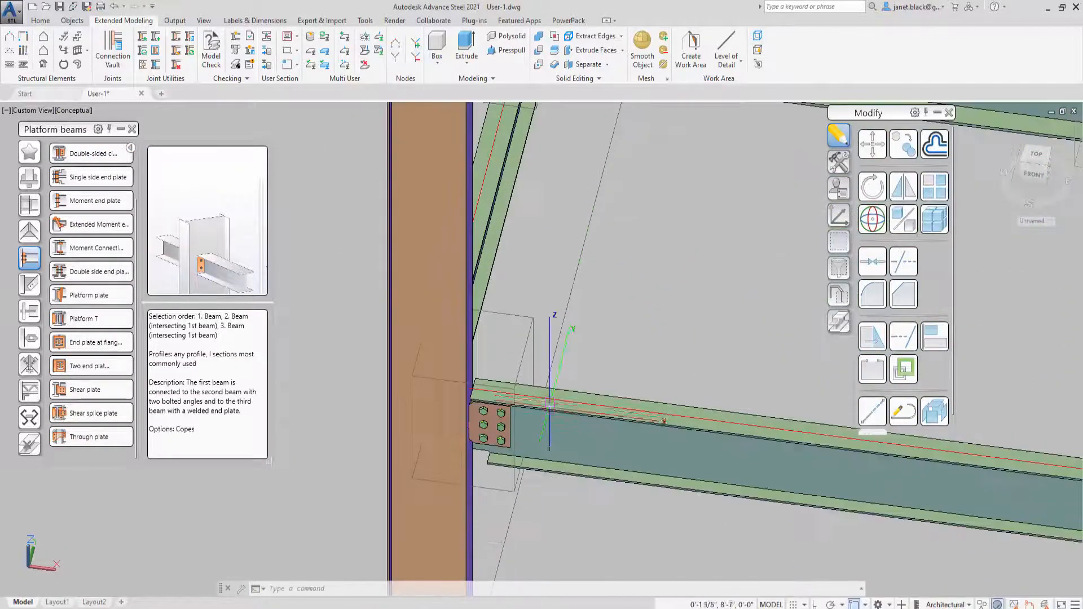
middle_click_drag(550, 400, 507, 334)
scroll(526, 335, "up", 2)
left_click(497, 273)
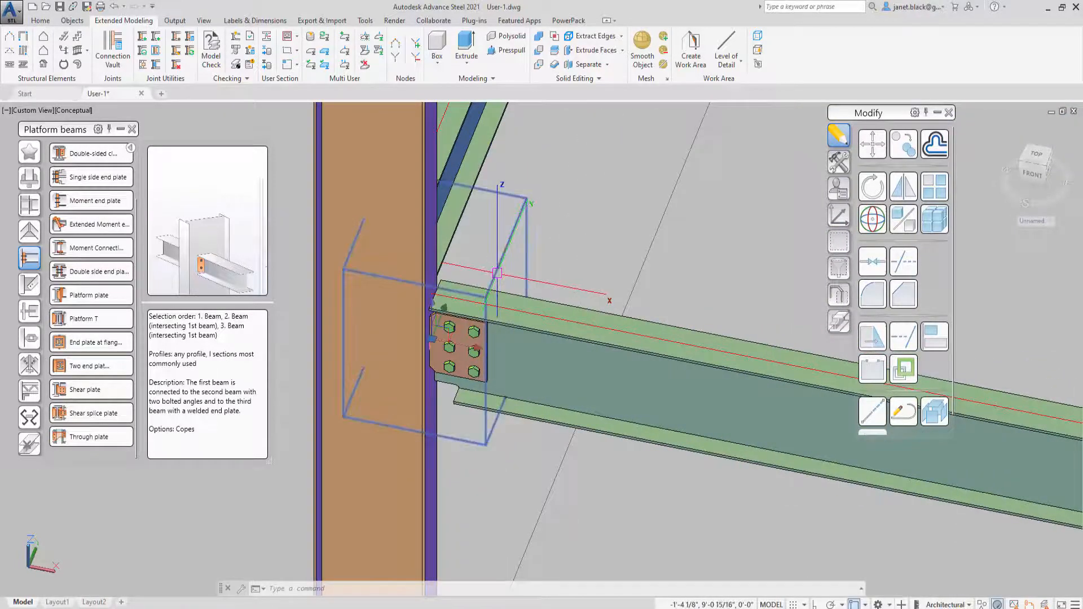
right_click(497, 273)
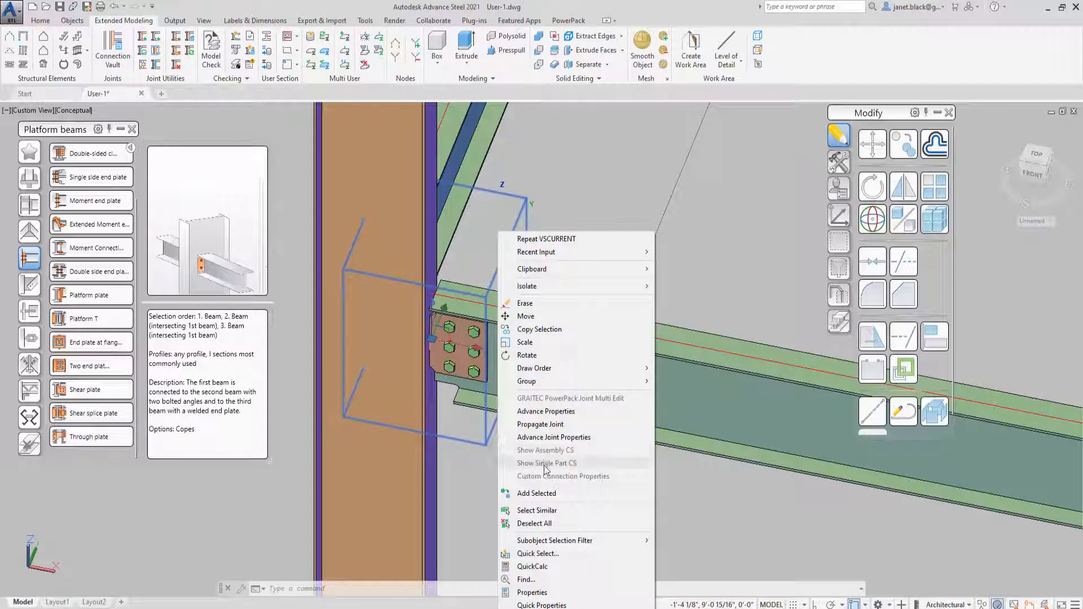
left_click(539, 436)
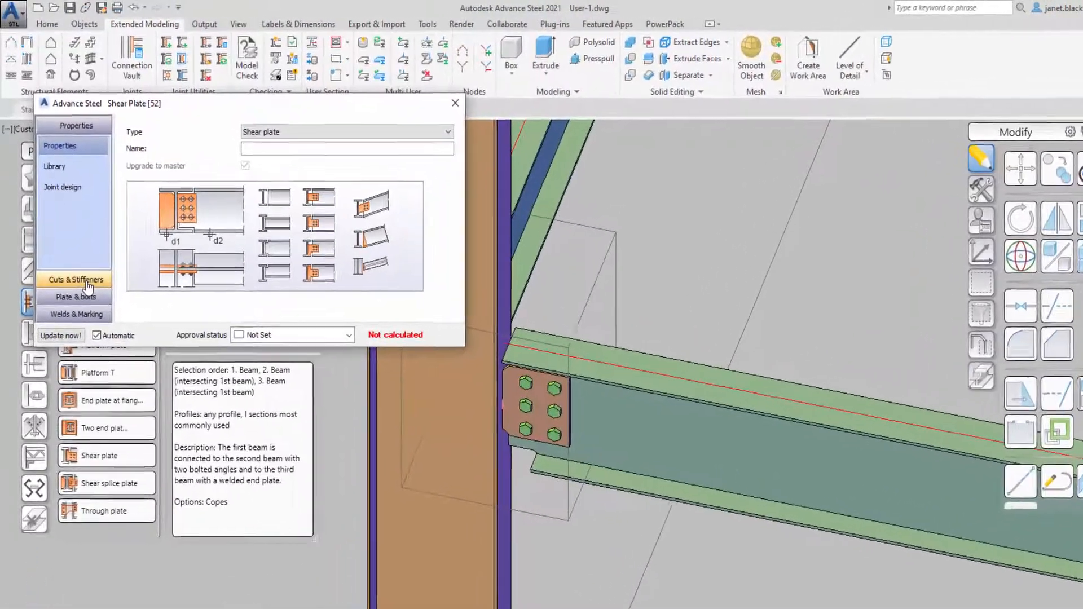
left_click(86, 281)
left_click(82, 302)
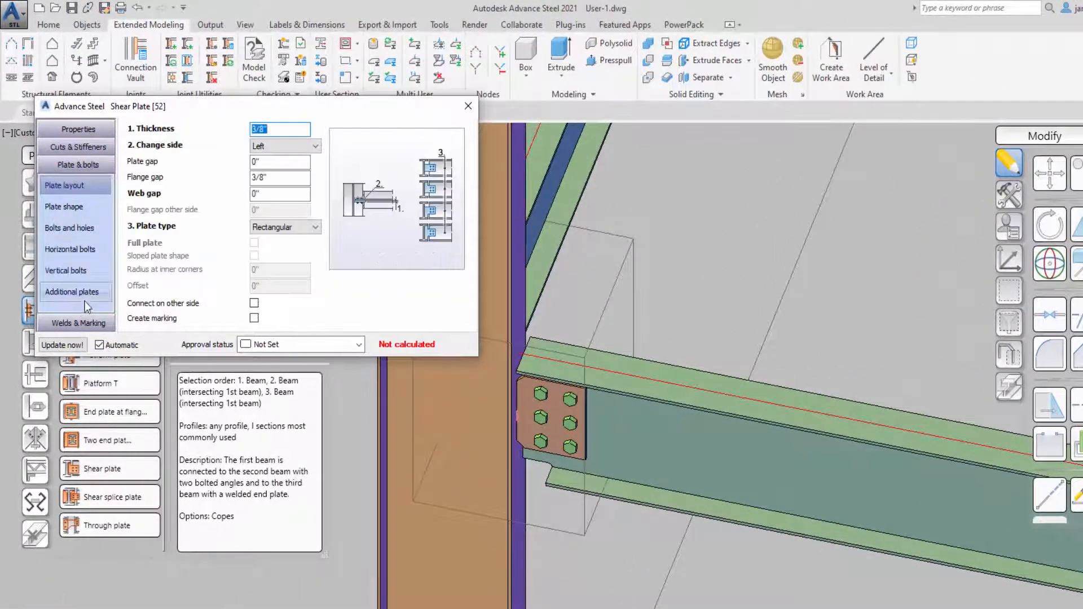
left_click(317, 147)
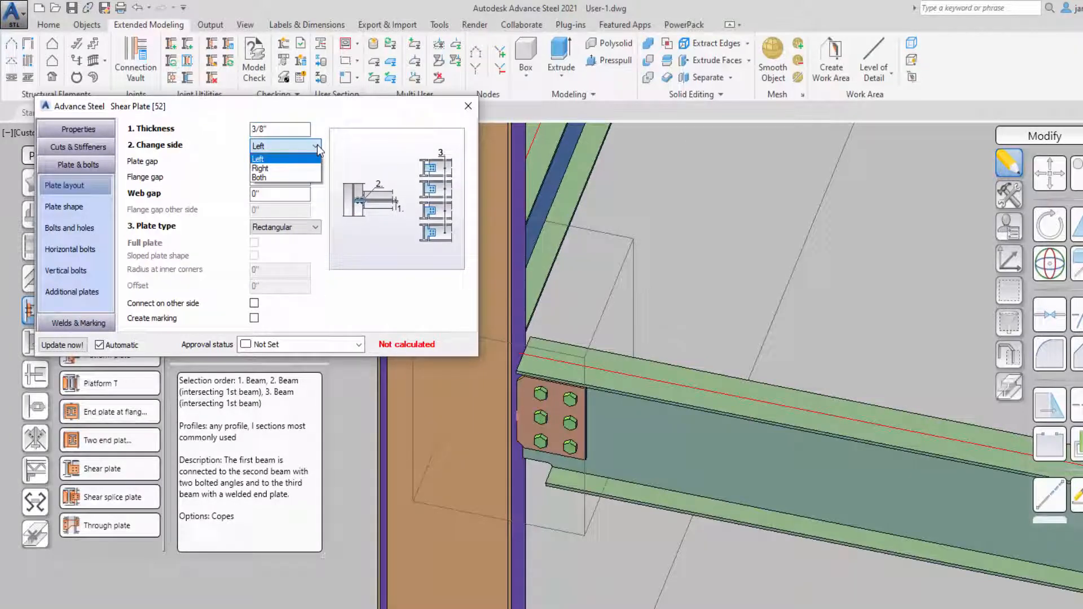
left_click(283, 169)
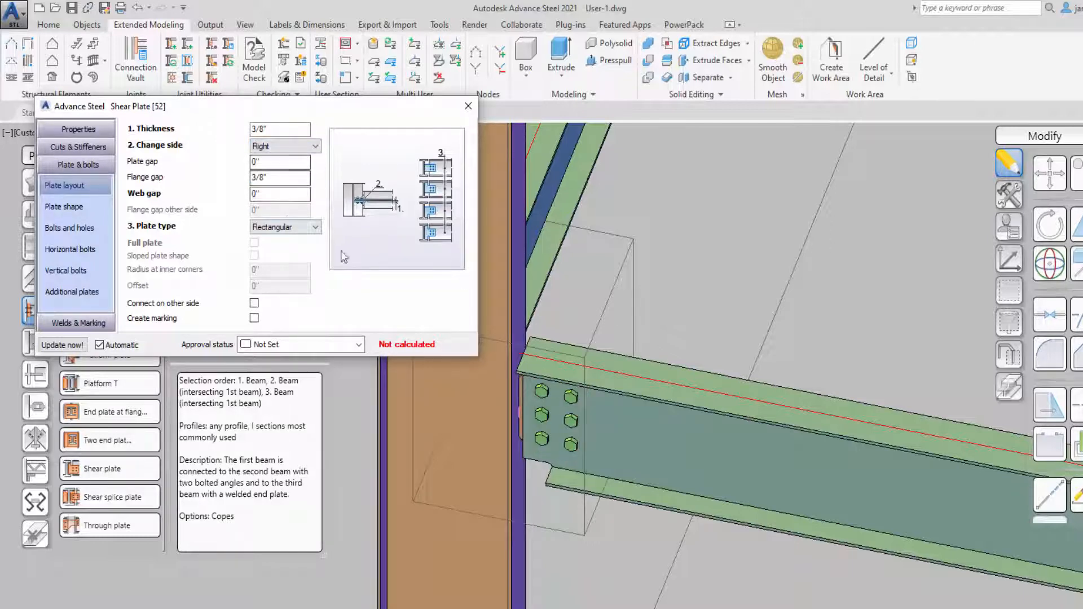
left_click(467, 107)
Step: Close the Platform beams joint palette to clear the view of the bay
scroll(512, 273, "down", 5)
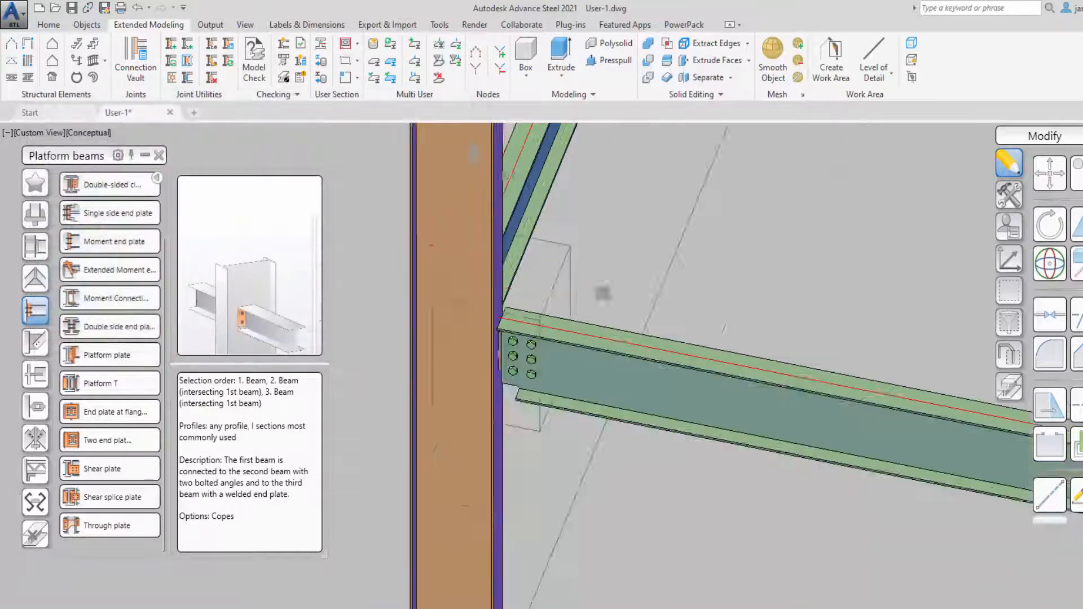
middle_click_drag(511, 273, 465, 383)
scroll(472, 381, "up", 2)
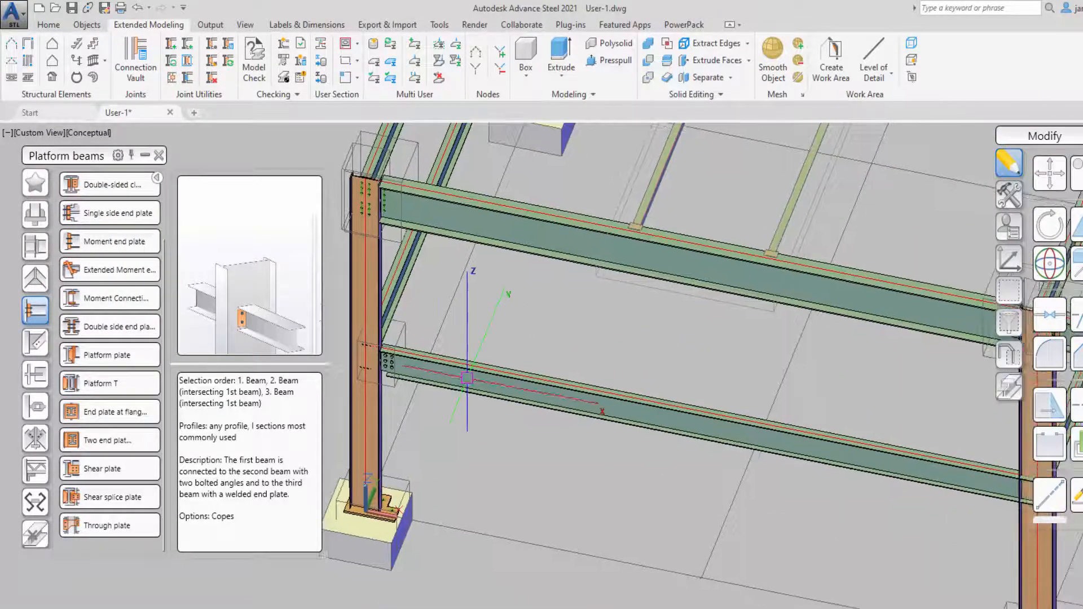
left_click(157, 155)
scroll(372, 361, "down", 3)
scroll(438, 427, "up", 3)
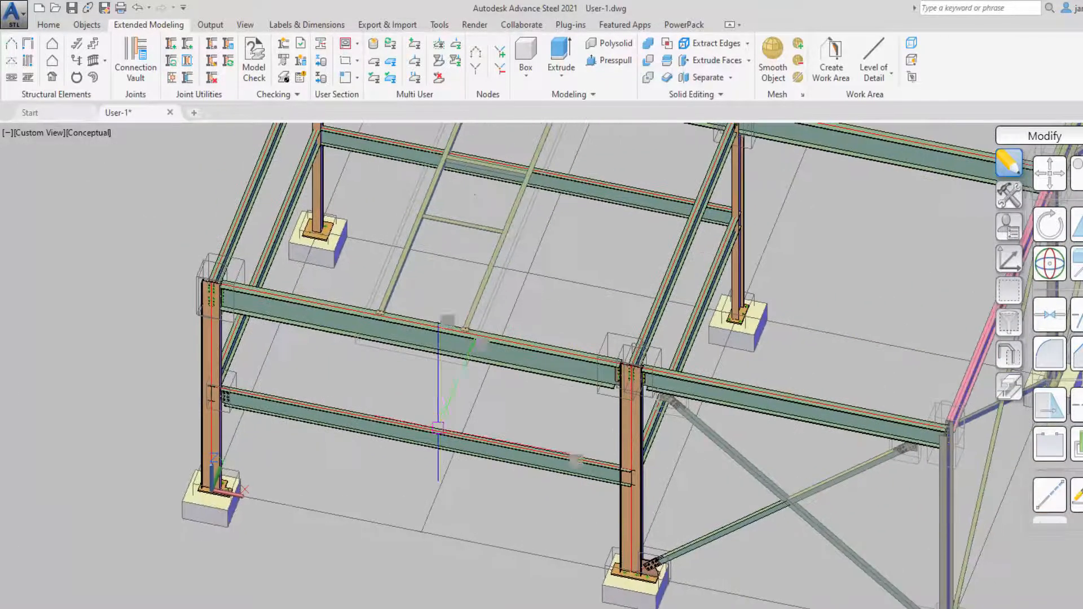
scroll(583, 443, "up", 2)
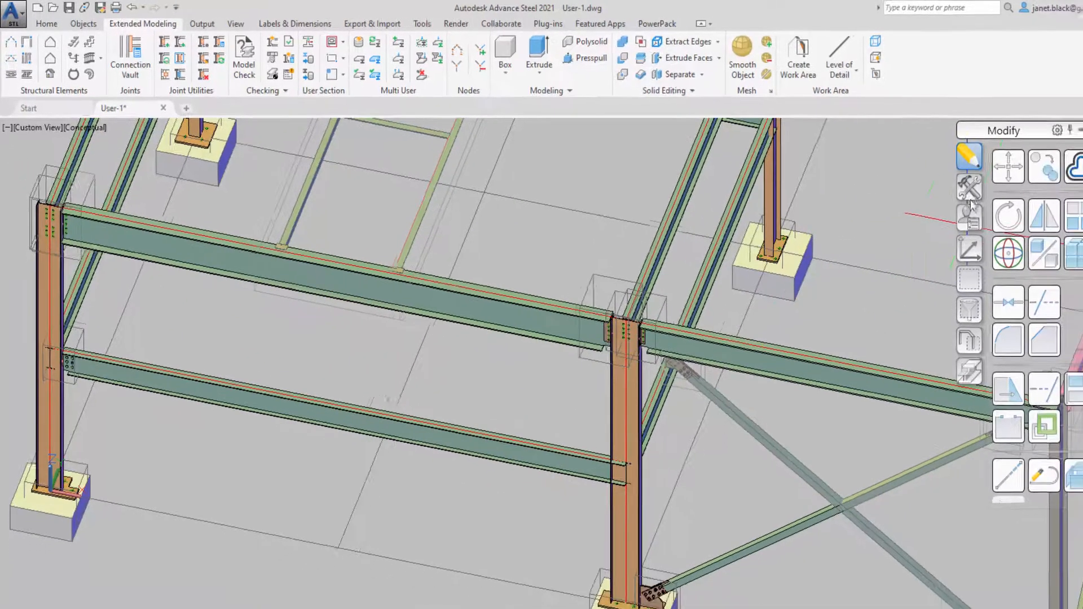
Step: Transfer the corner column's shear plate joint to other checked-out column and mid-level beam connections of the bay with the multiple joint transfer command
left_click(1009, 197)
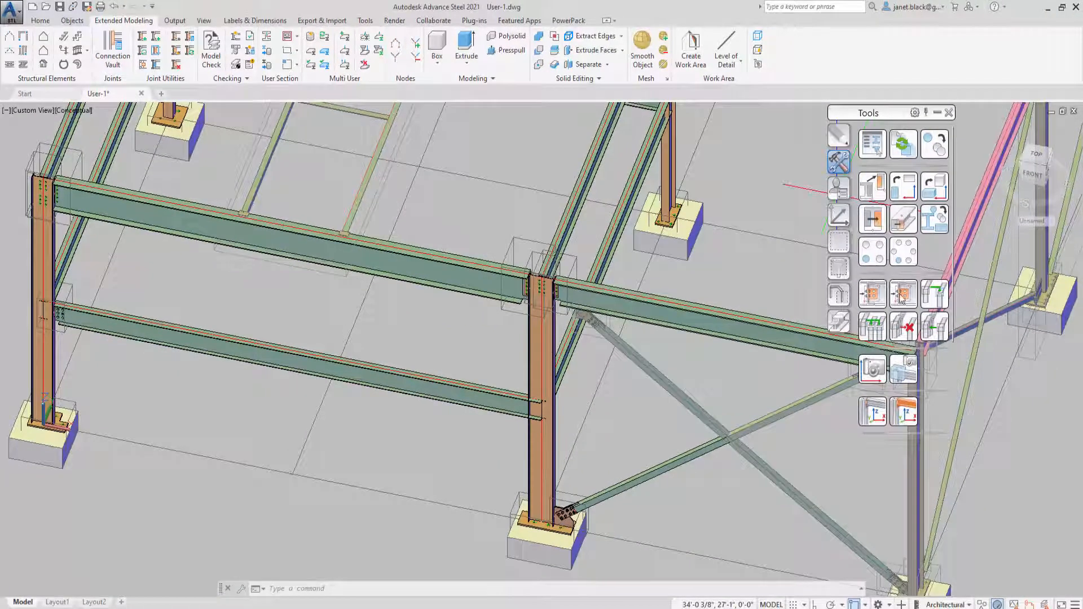
left_click(901, 297)
scroll(69, 285, "up", 2)
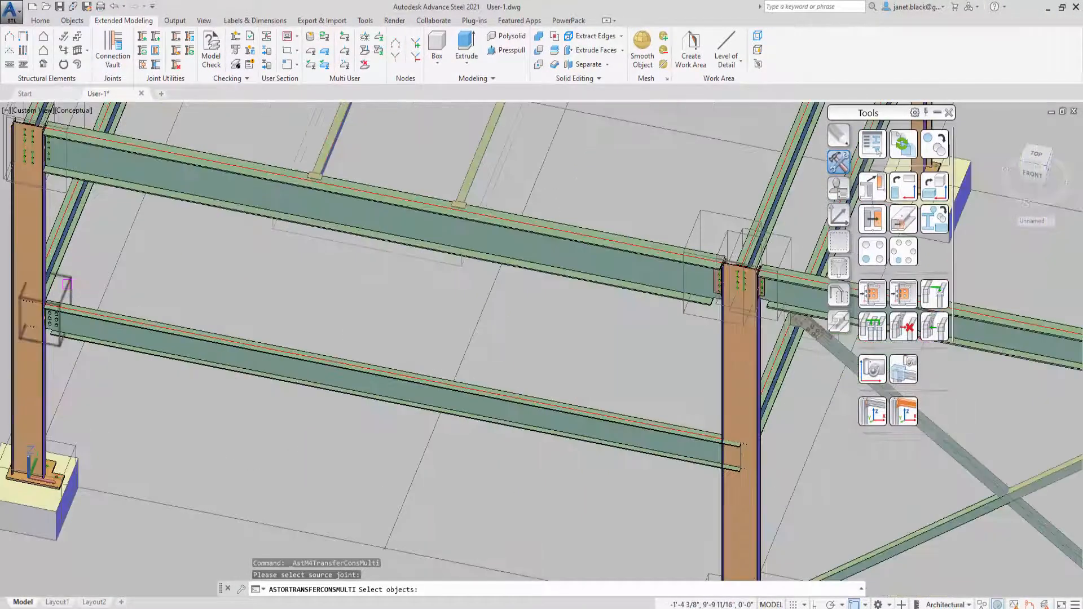
left_click(66, 284)
key("Return")
scroll(66, 284, "down", 3)
middle_click_drag(115, 286, 154, 435)
scroll(225, 196, "up", 3)
scroll(212, 172, "up", 3)
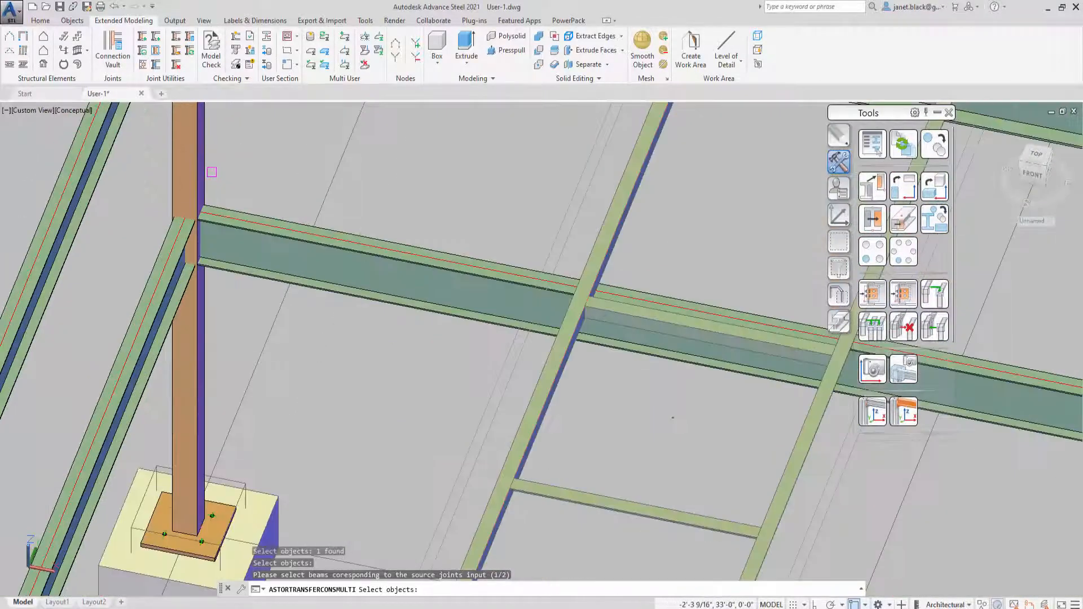
left_click(203, 172)
key("Return")
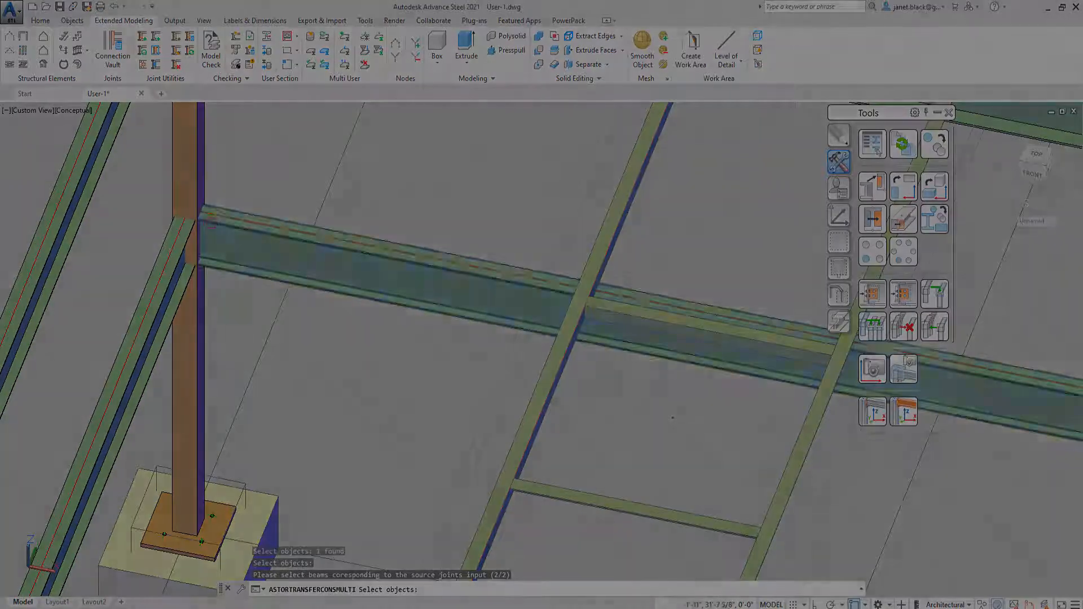
left_click(211, 222)
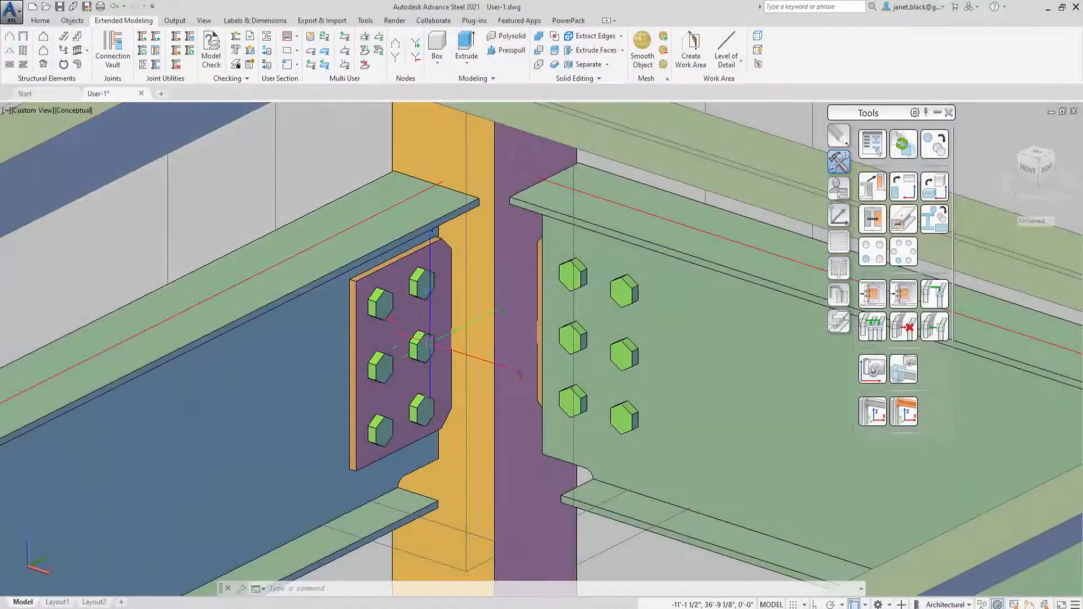
Step: Set the model view to SE Isometric
scroll(451, 335, "down", 8)
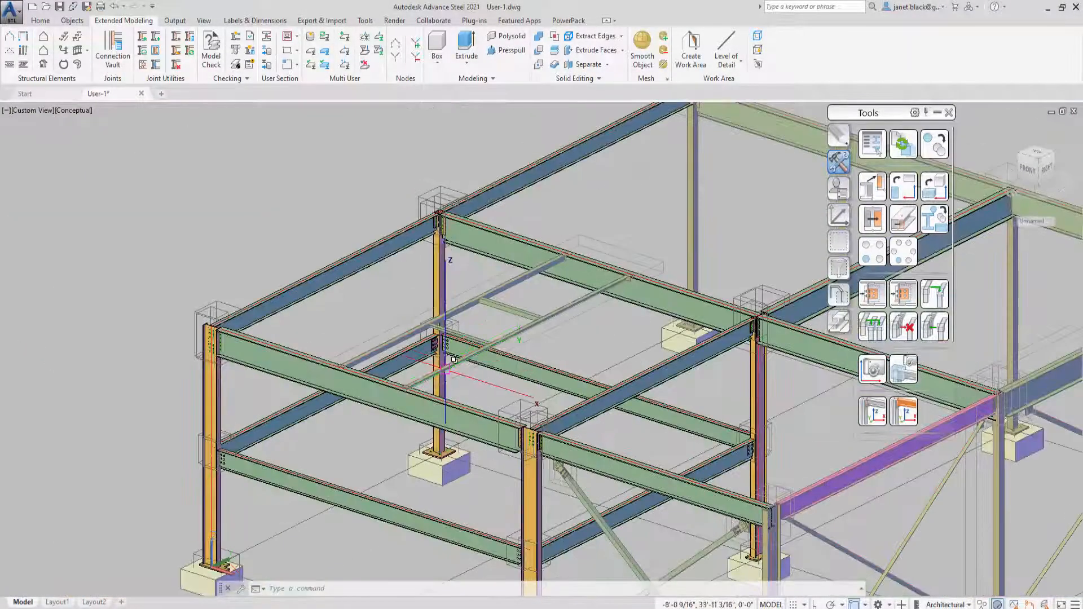
left_click(42, 112)
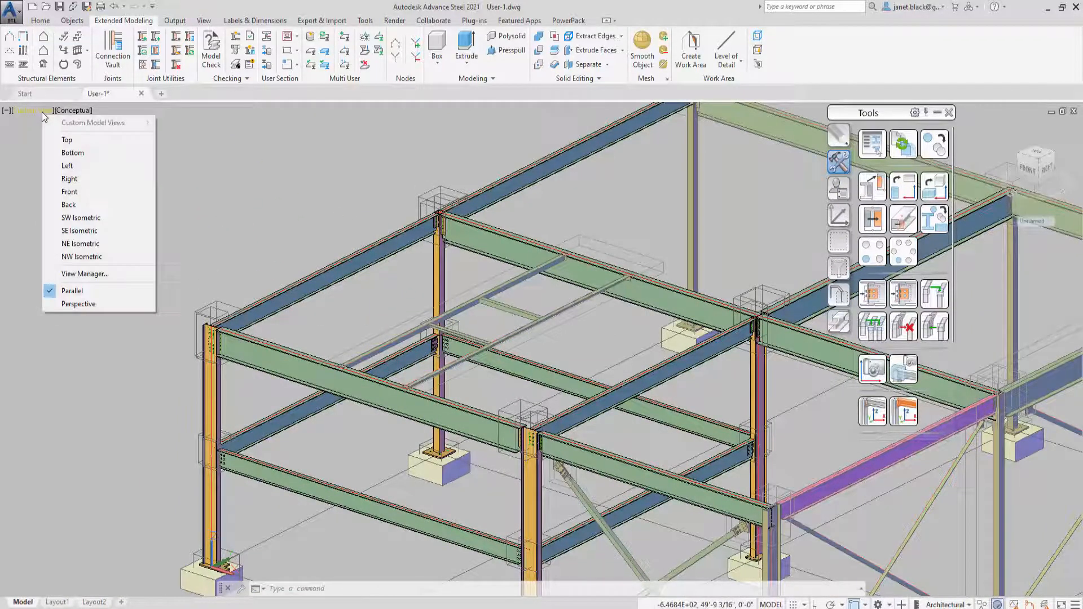
left_click(59, 231)
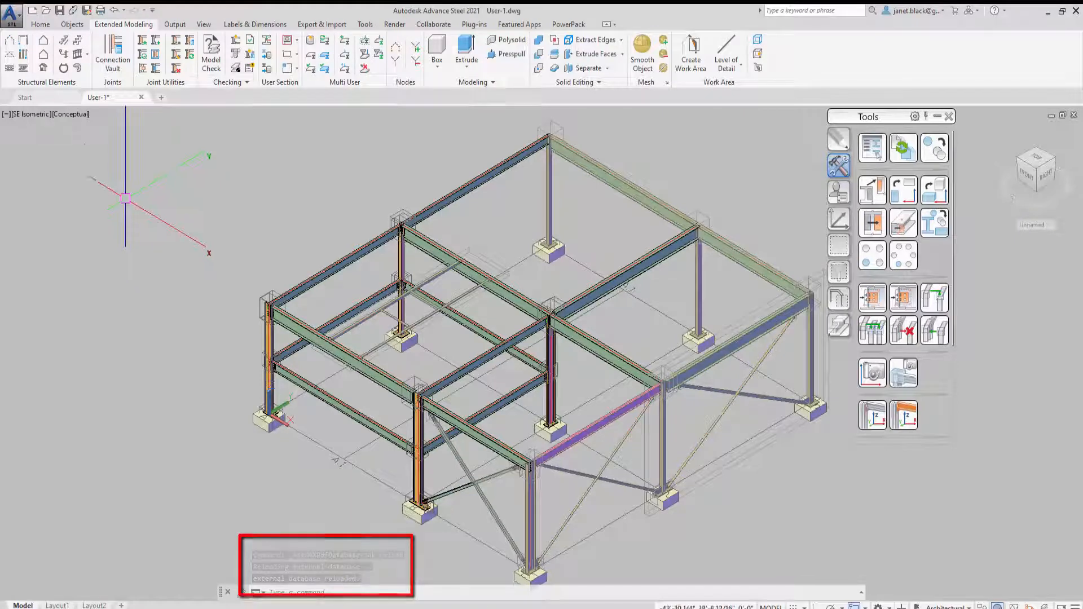
Step: Save the User-1 drawing with its new joints and close it
left_click(59, 12)
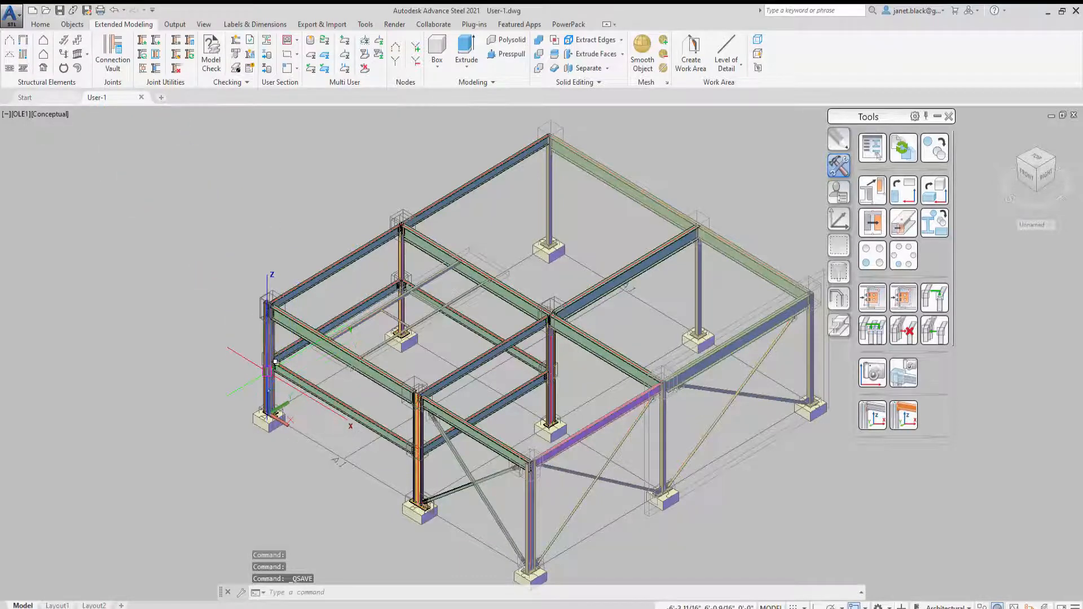
scroll(267, 374, "up", 10)
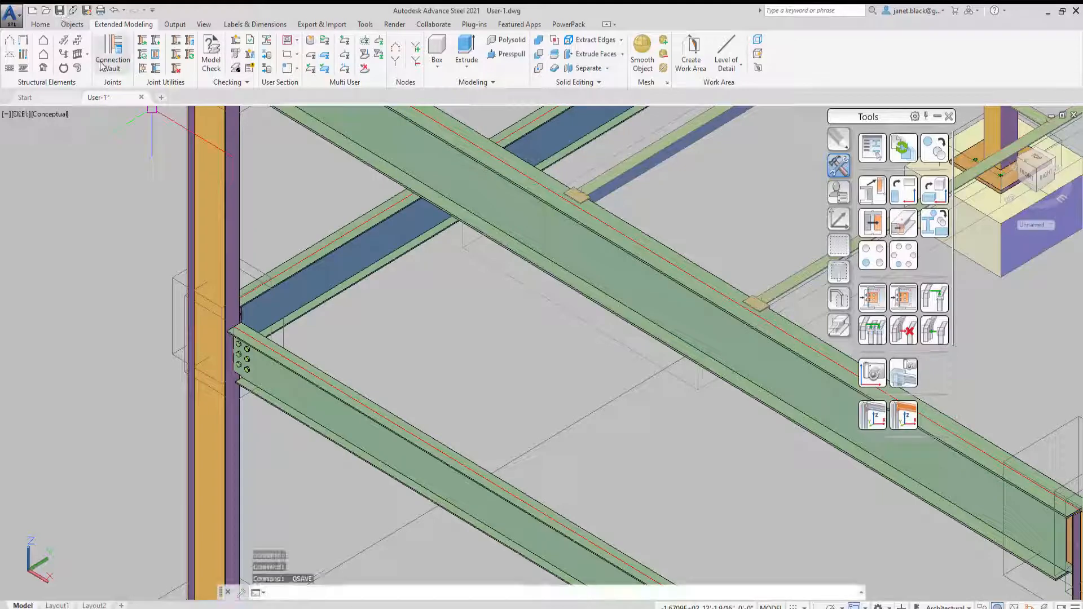
key("ctrl+s")
left_click(141, 98)
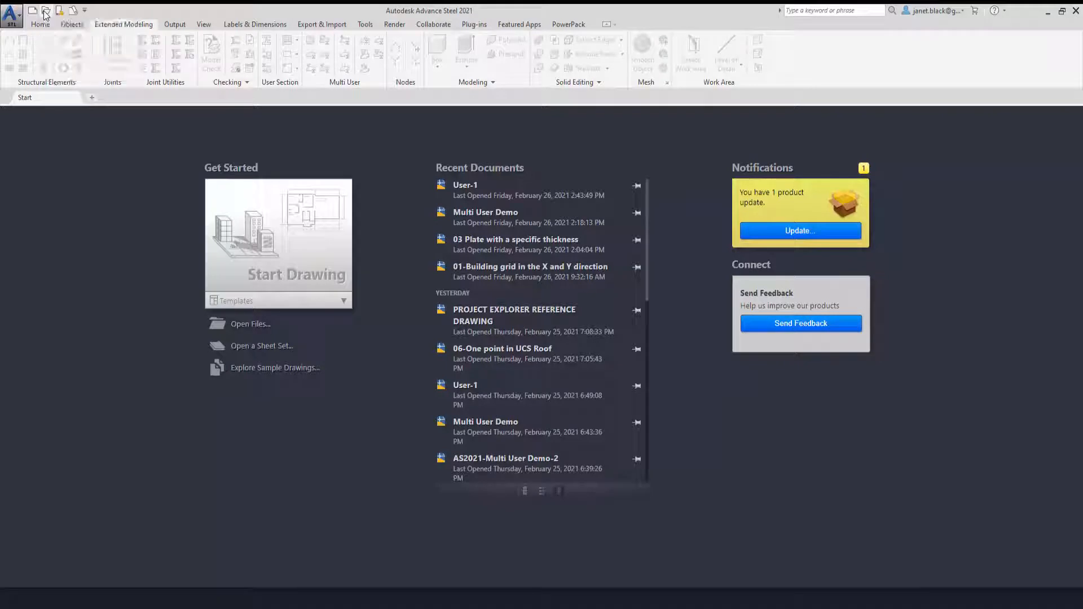
Step: Open the master model Multi User Demo.dwg from the Multi User Demo Webinar folder, examine its checked-out objects, and close it
left_click(44, 13)
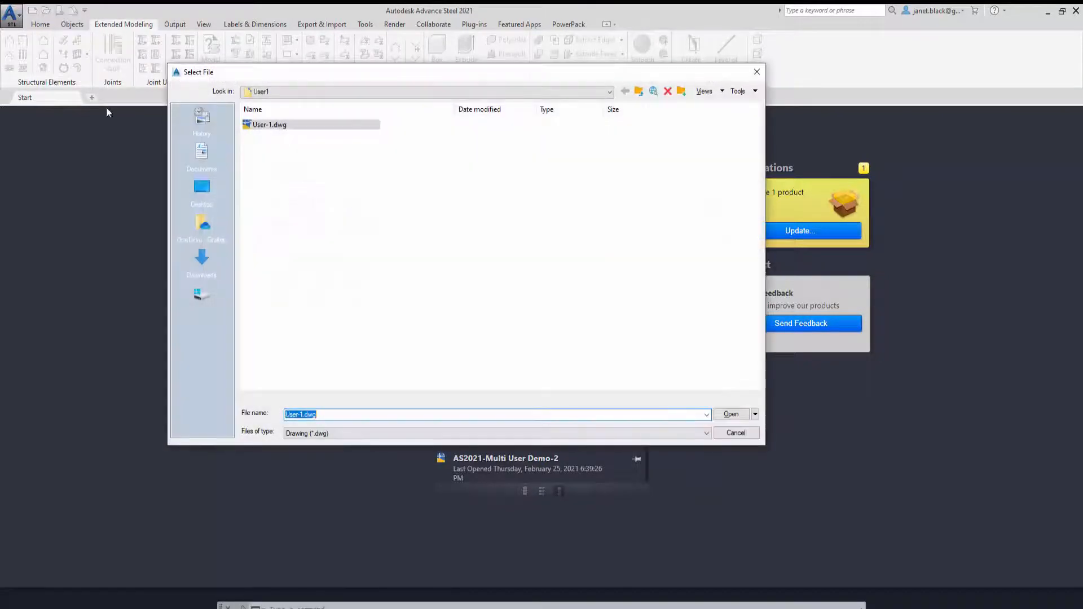
left_click(640, 93)
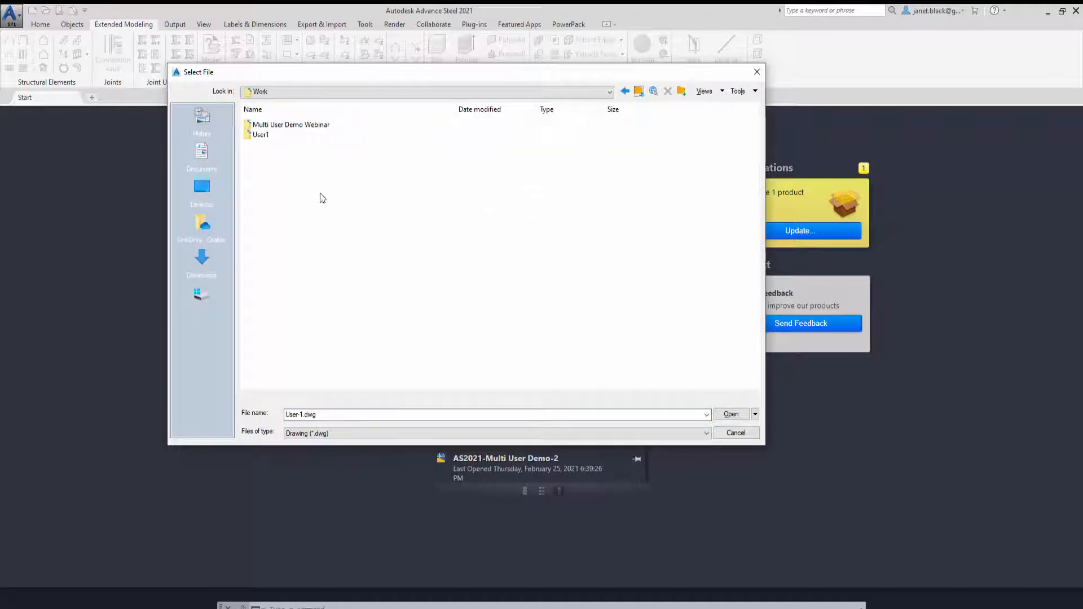
double_click(271, 125)
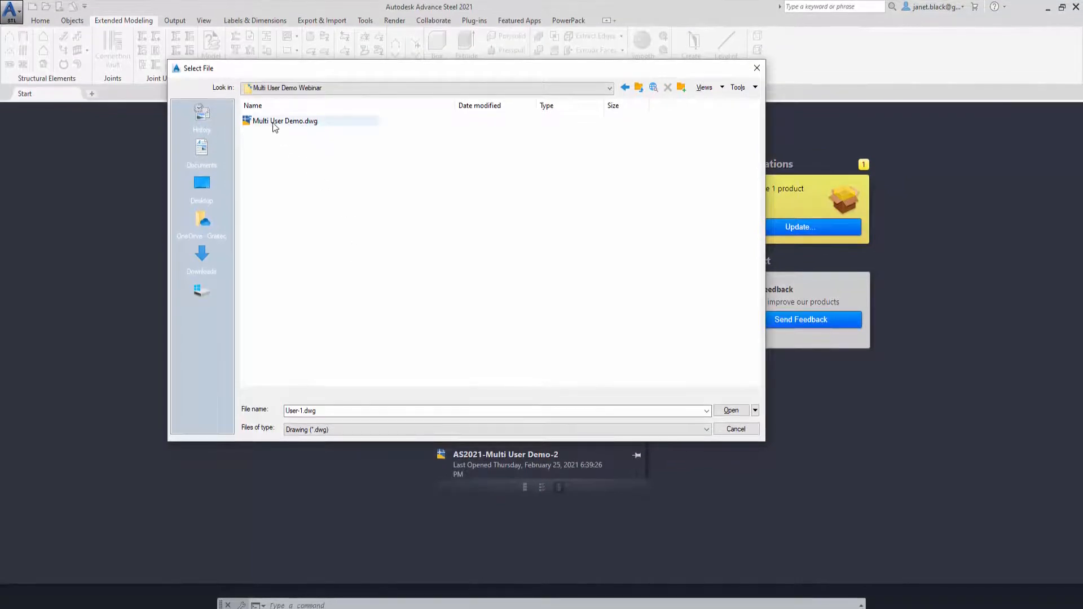
left_click(274, 124)
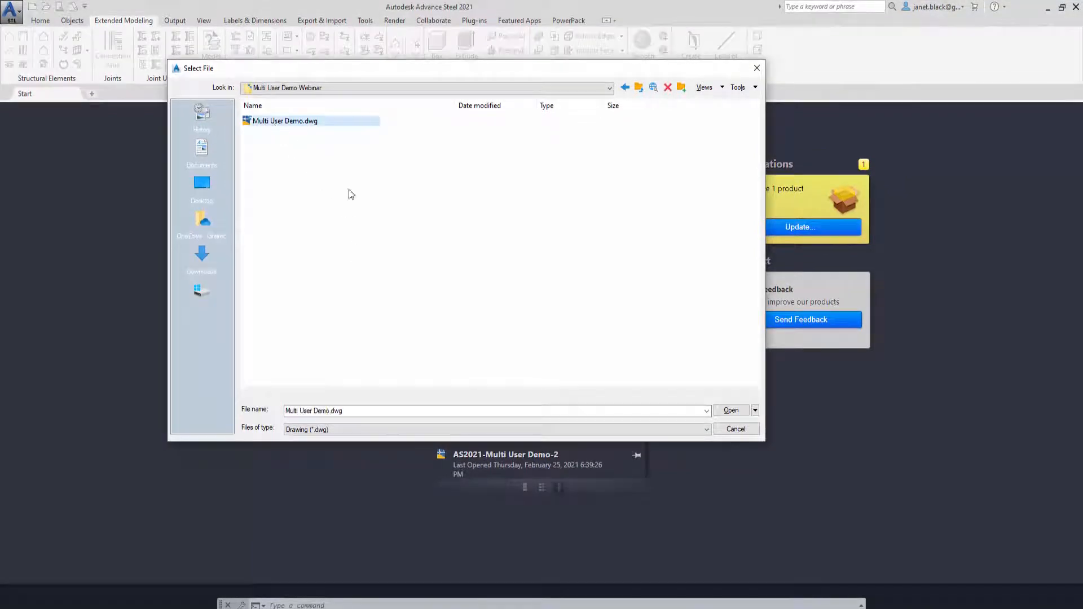
left_click(725, 410)
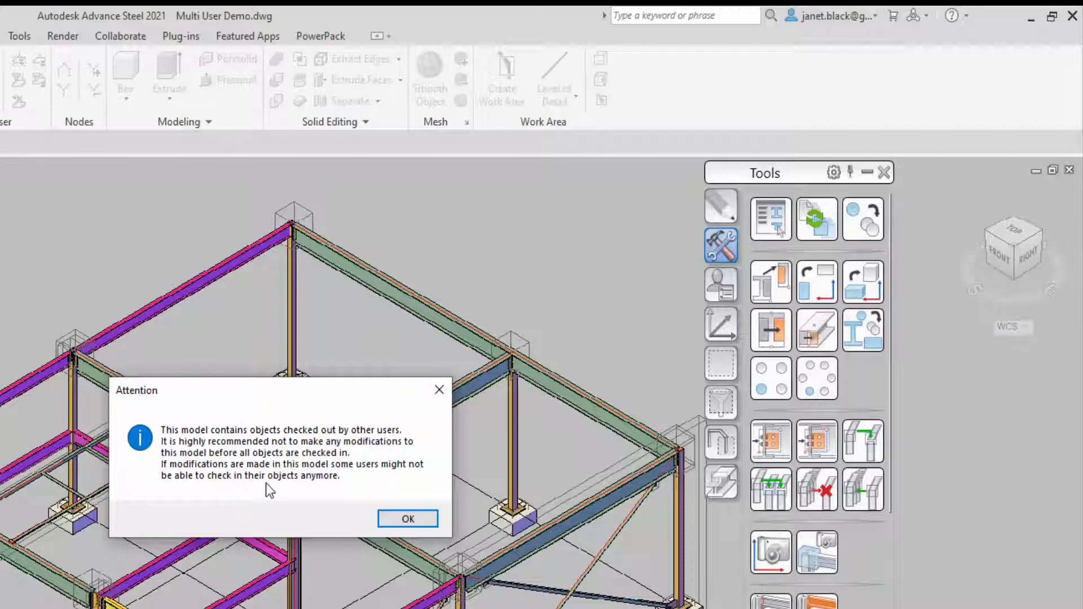
left_click(397, 517)
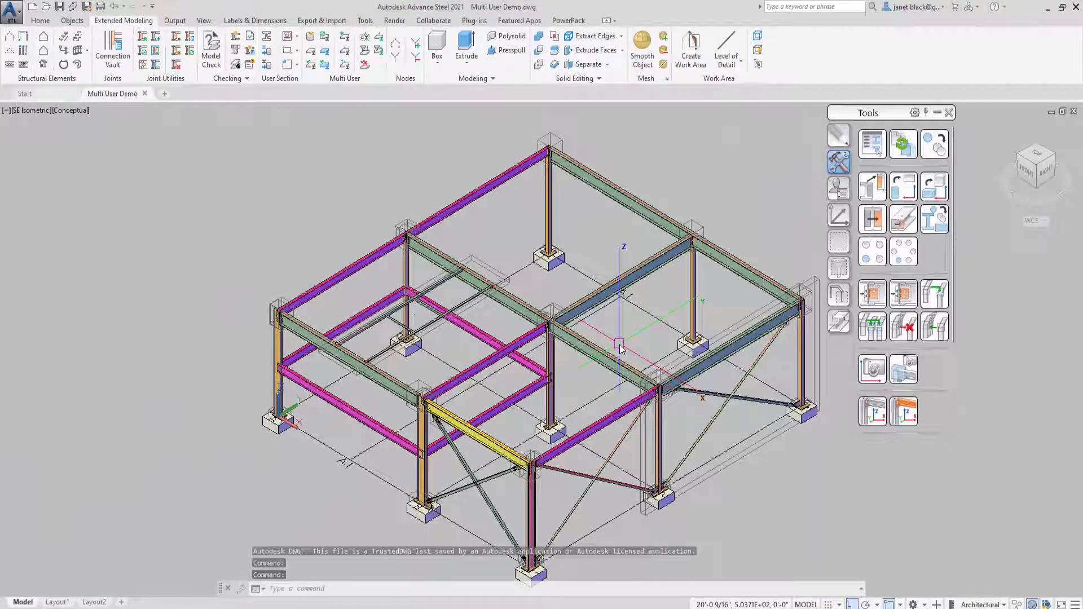
left_click(145, 94)
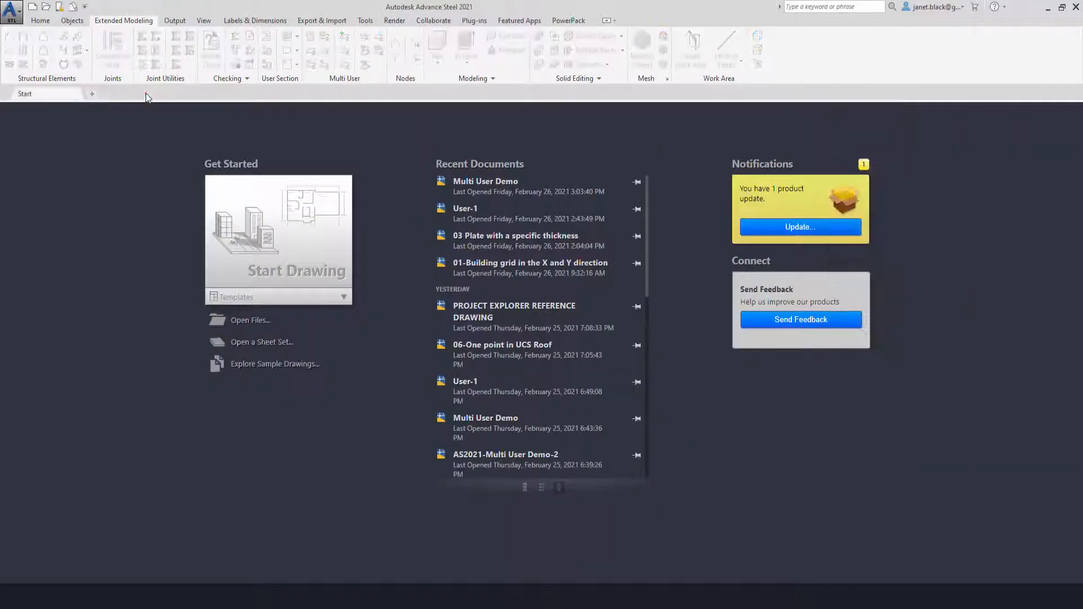
Step: Reopen User-1.dwg from the User1 folder and dismiss the unreconciled new layers notification
left_click(45, 8)
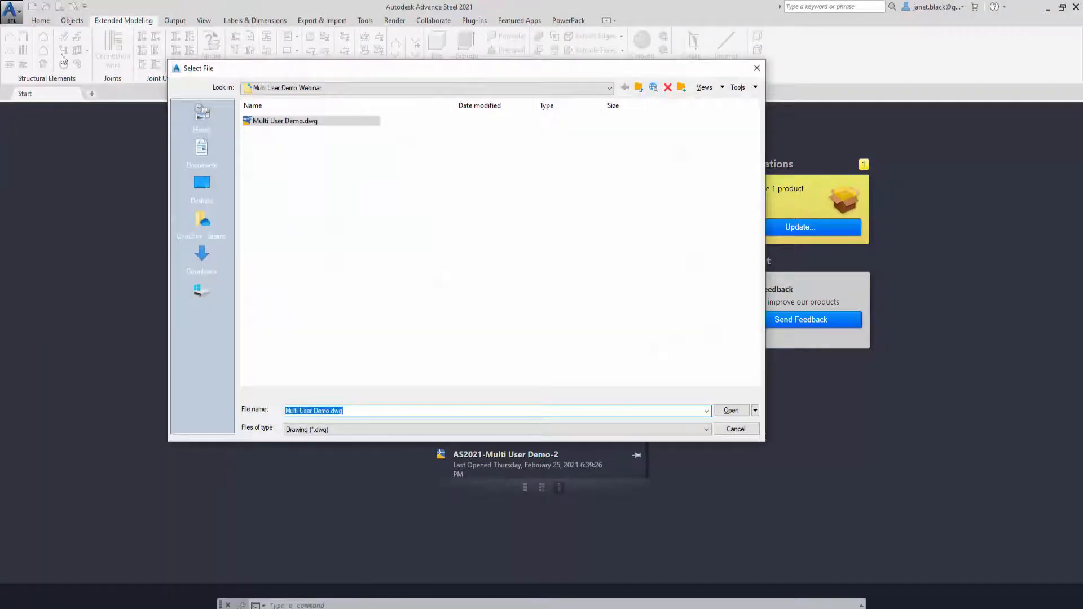
left_click(638, 88)
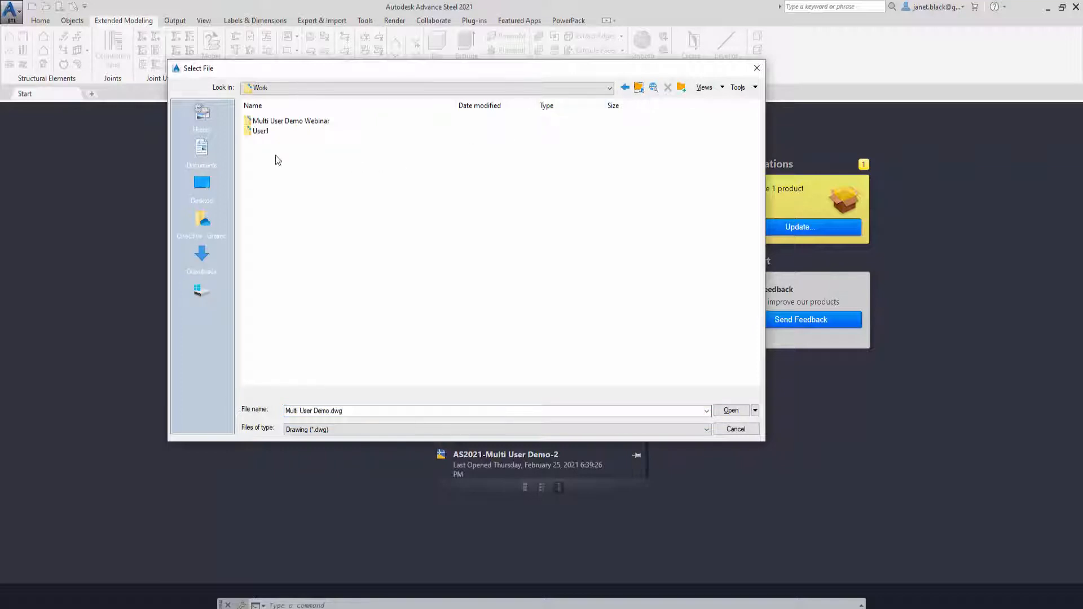
double_click(259, 131)
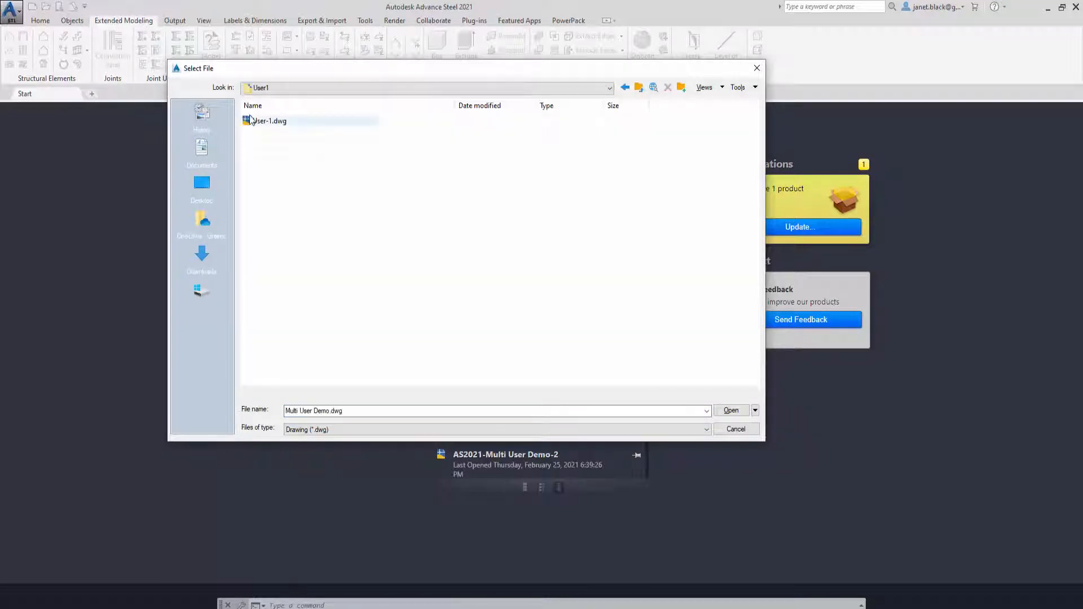
left_click(261, 121)
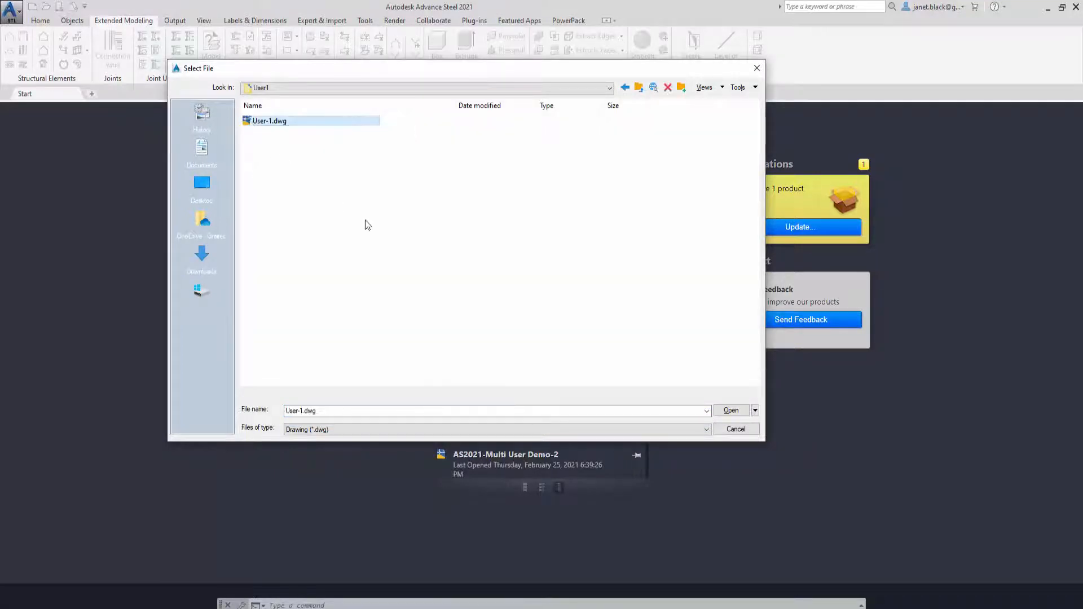
left_click(731, 411)
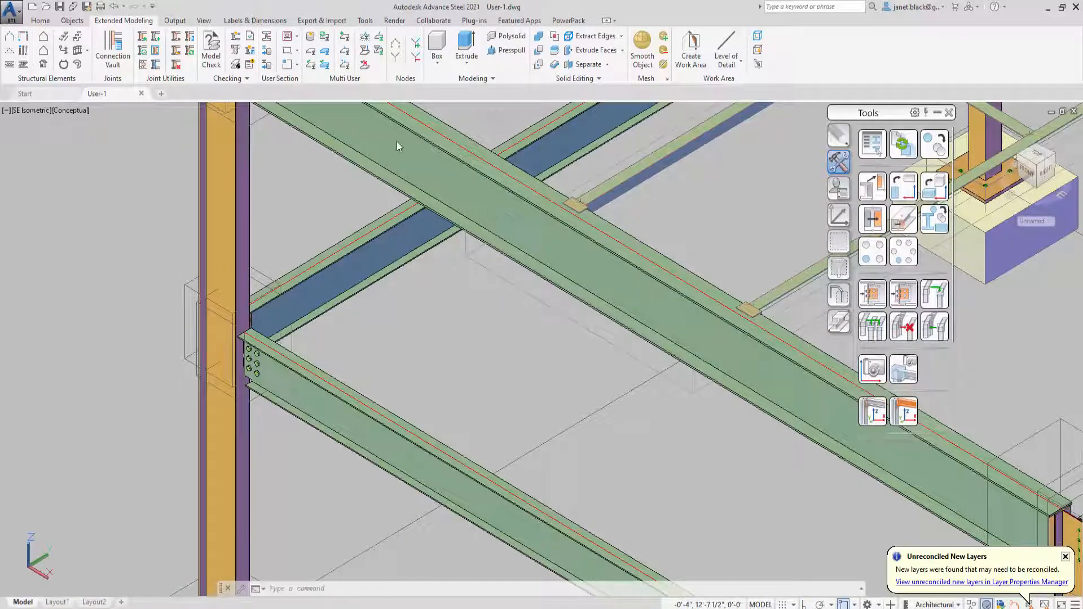
left_click(1066, 557)
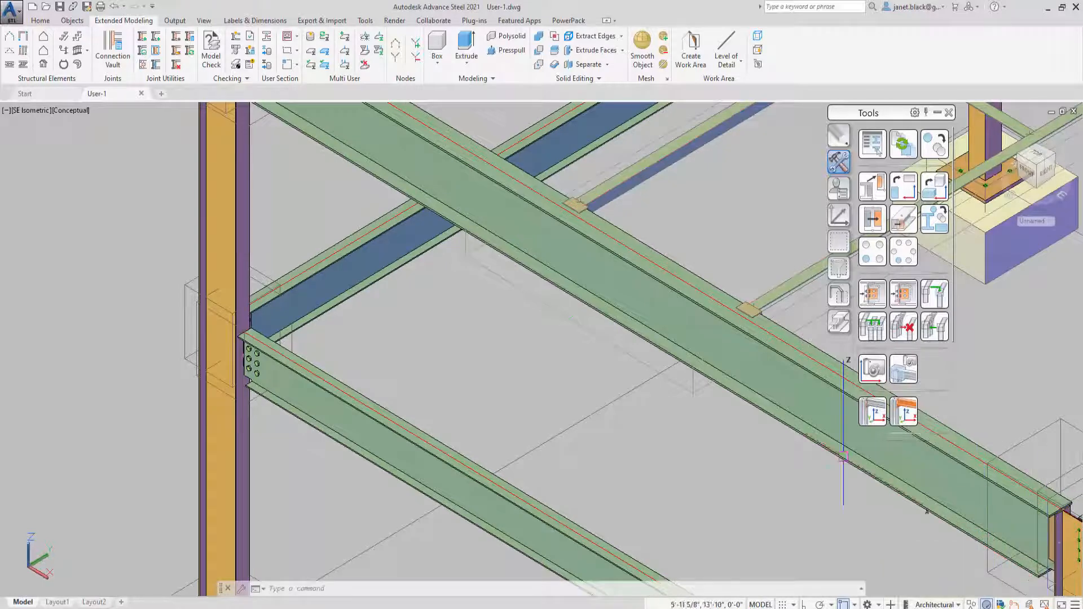
Step: Reload the linked external database in User-1 and check the modified objects into the master model
left_click(367, 110)
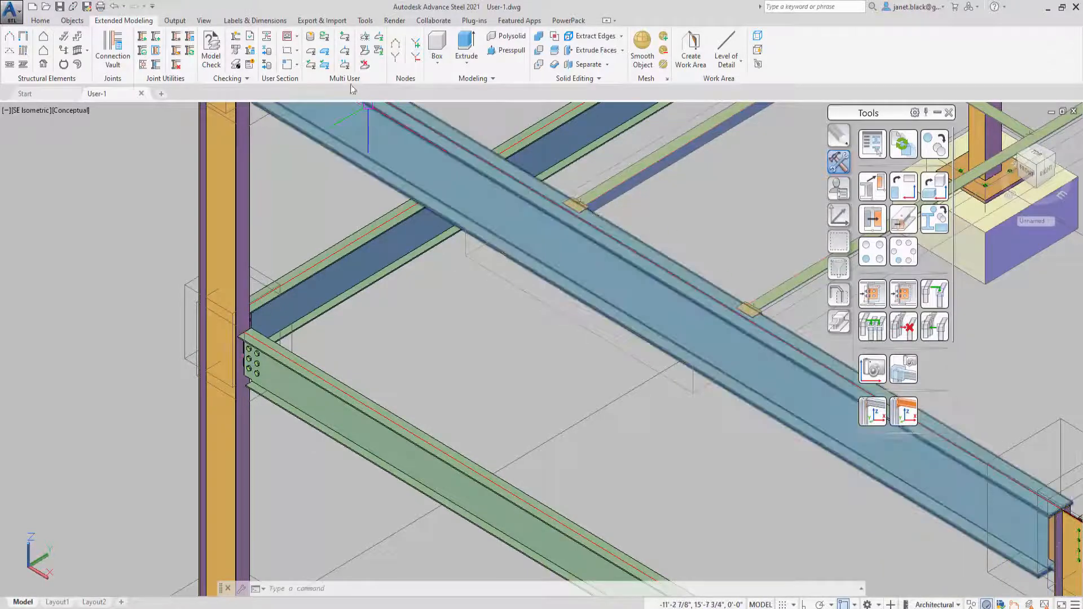
left_click(325, 37)
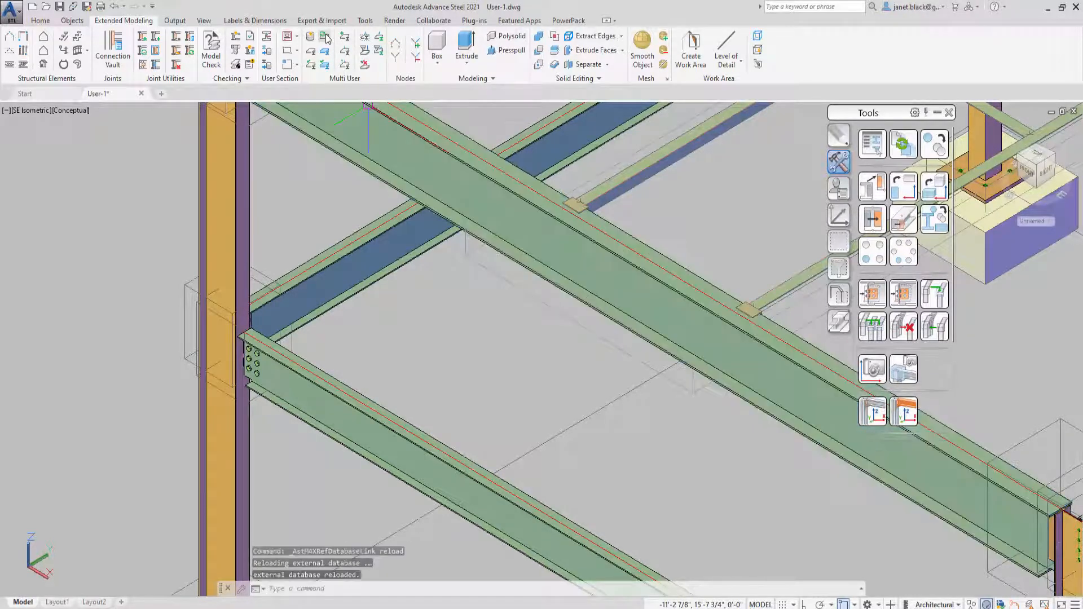
left_click(344, 56)
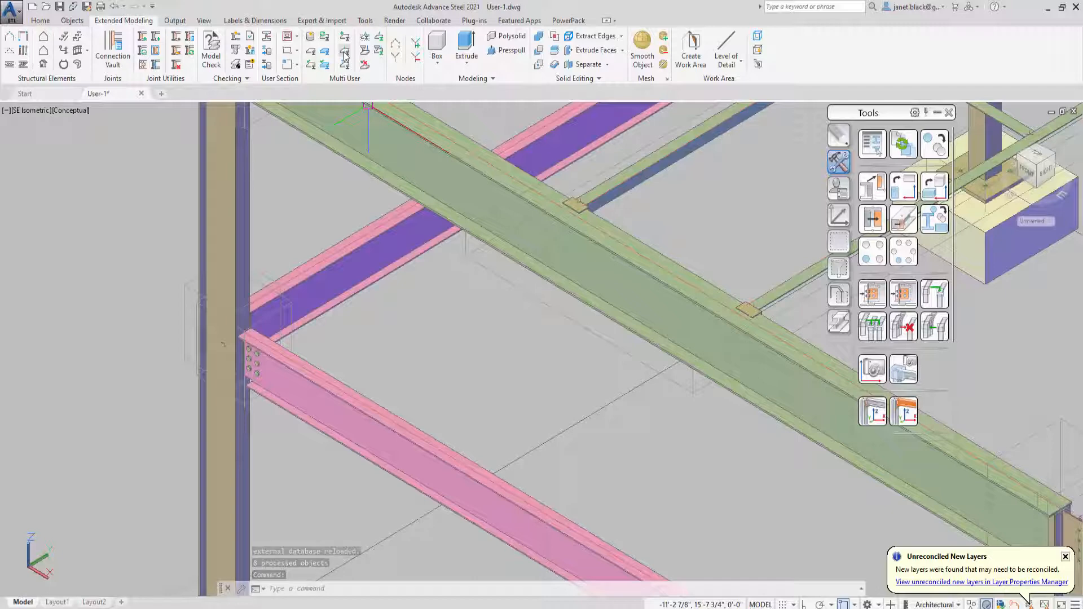
Step: Mark the checked-out objects by chosen user, selecting the user entry for the User1 folder's User-1.dwg
scroll(350, 183, "down", 6)
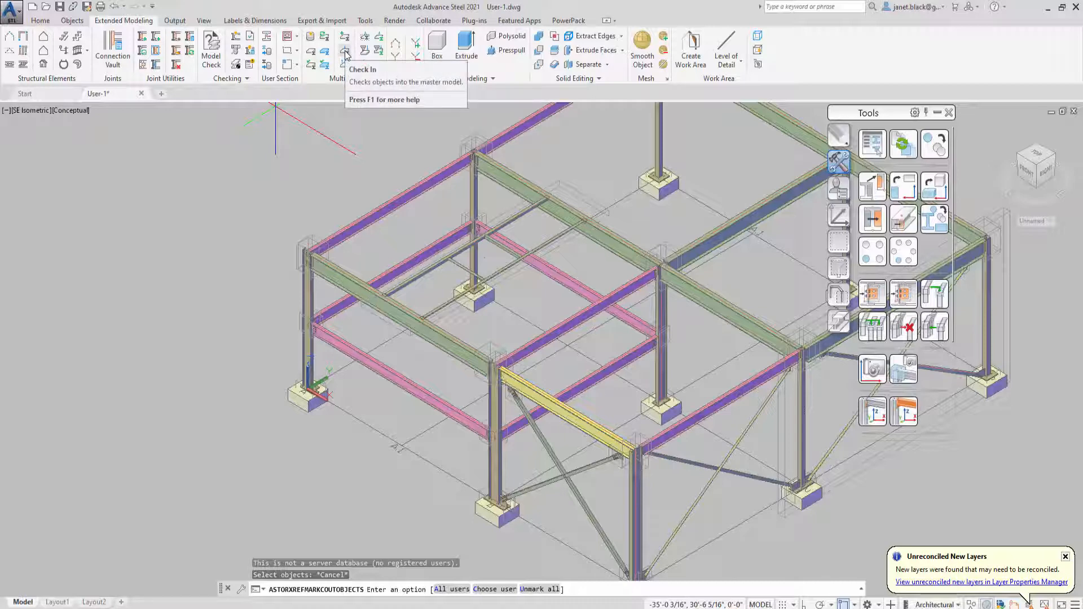
left_click(344, 54)
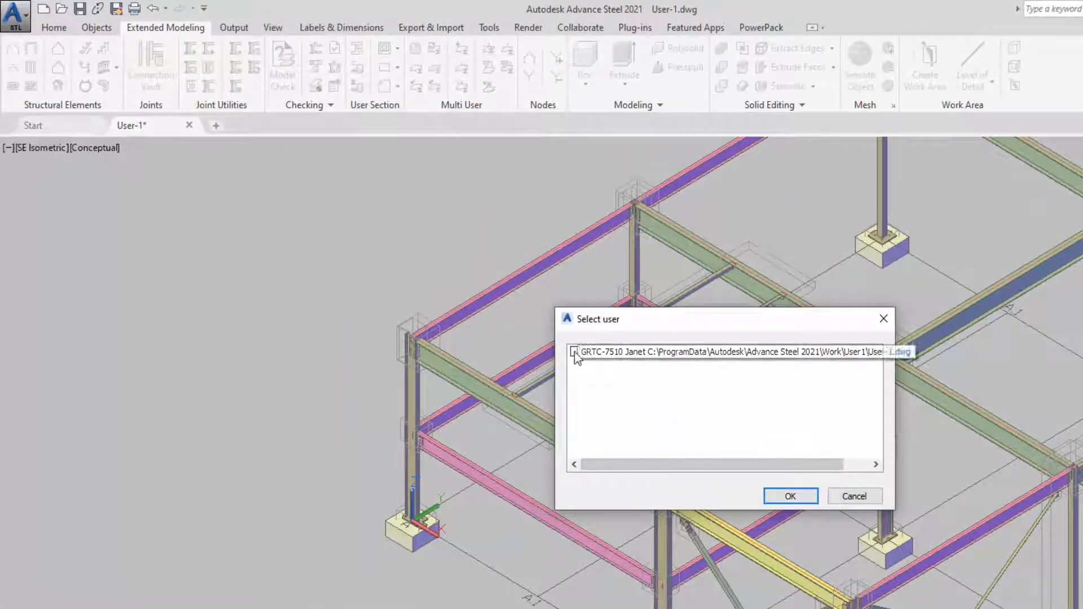
left_click(574, 352)
left_click(790, 497)
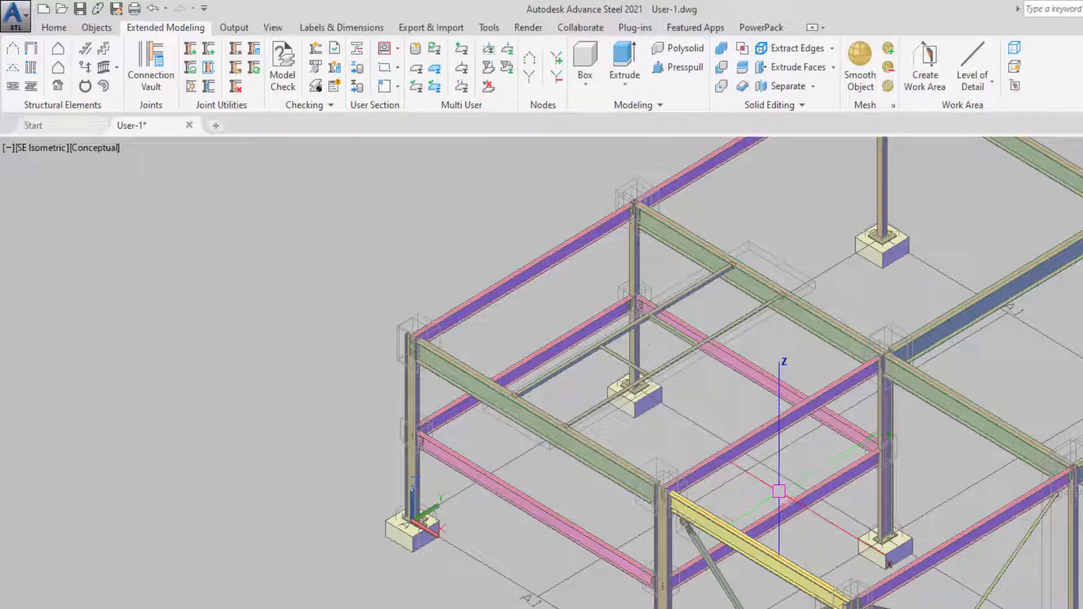
Step: Save and close the User-1 drawing, and open Multi User Demo.dwg from the Multi User Demo Webinar folder
left_click(80, 9)
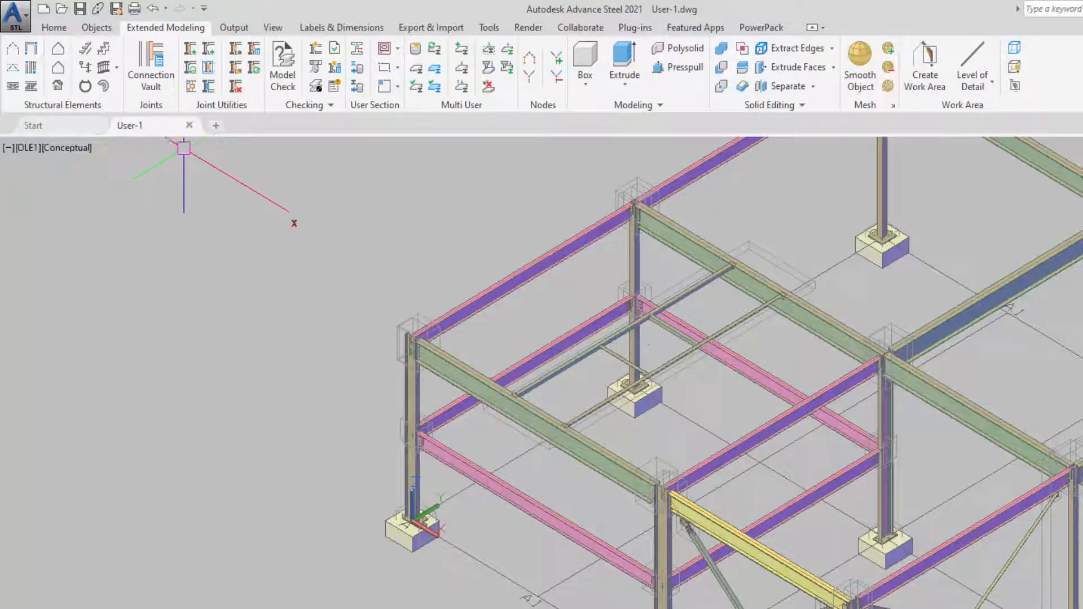
left_click(190, 126)
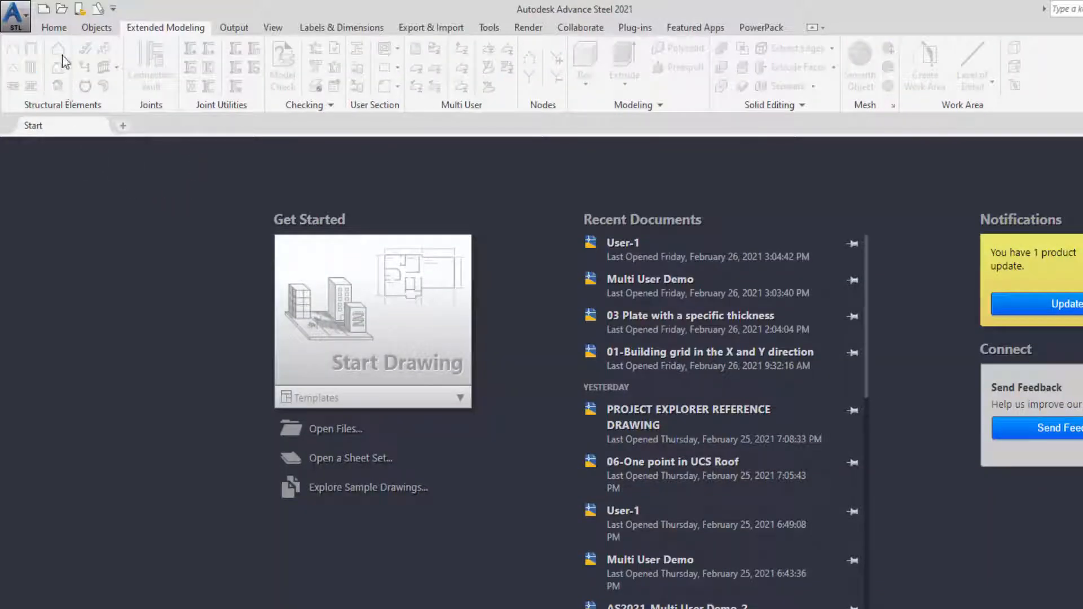
left_click(62, 11)
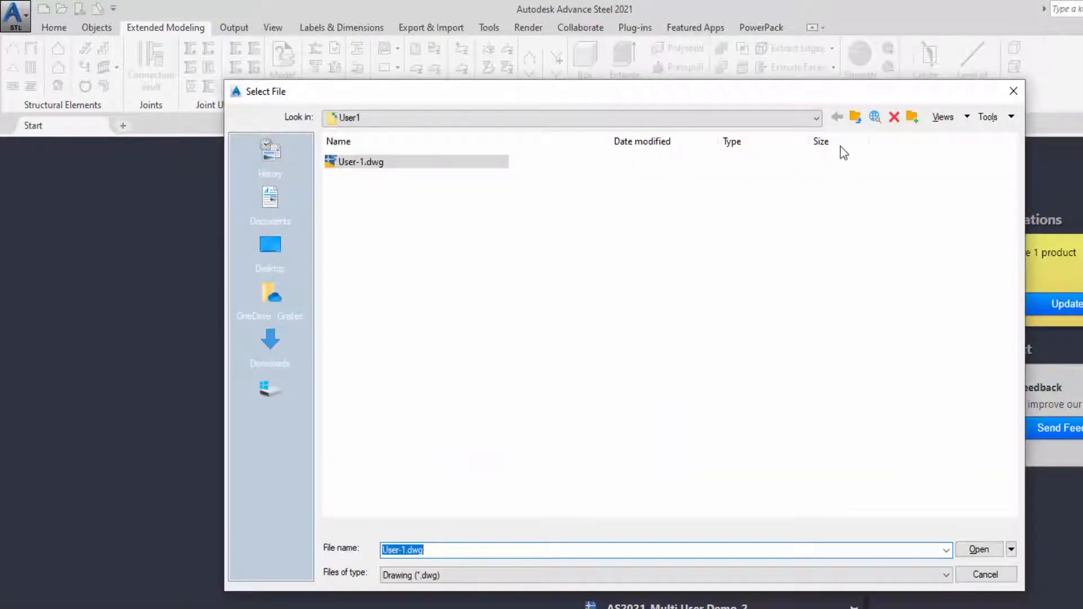
left_click(855, 116)
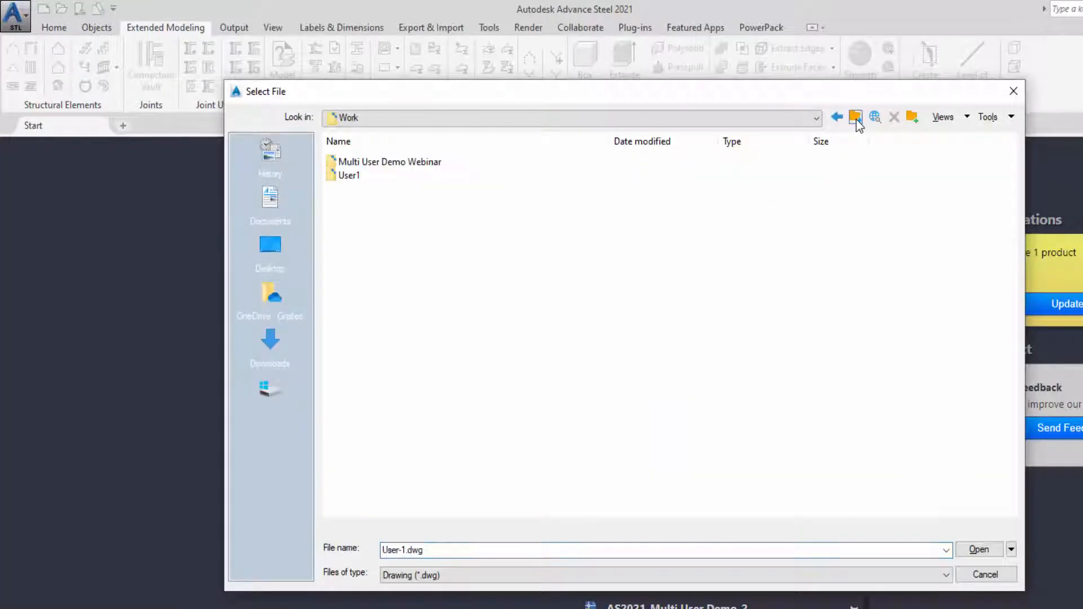
double_click(332, 162)
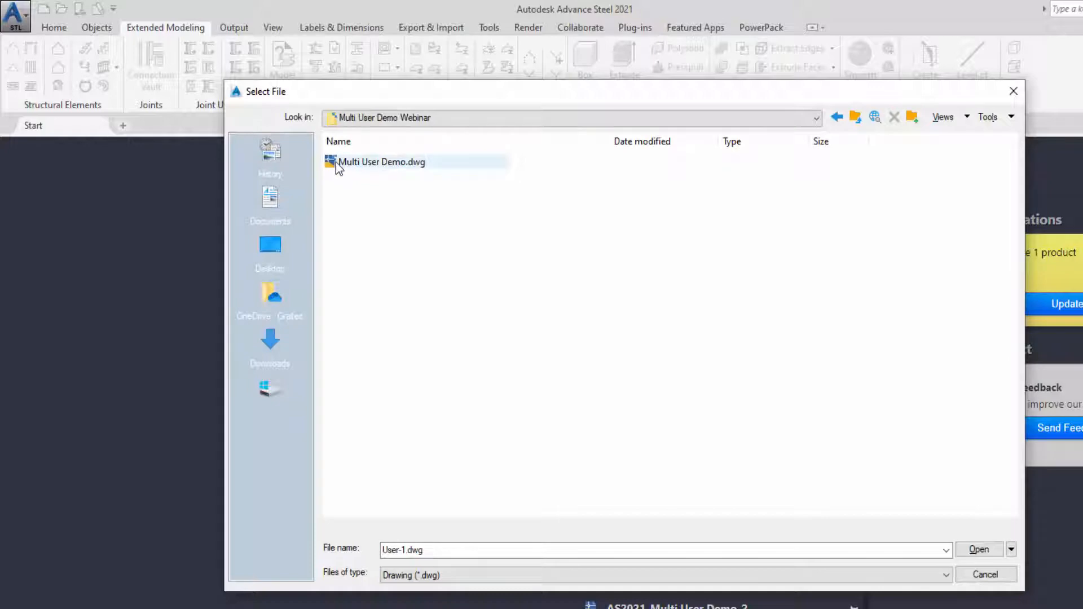
double_click(333, 161)
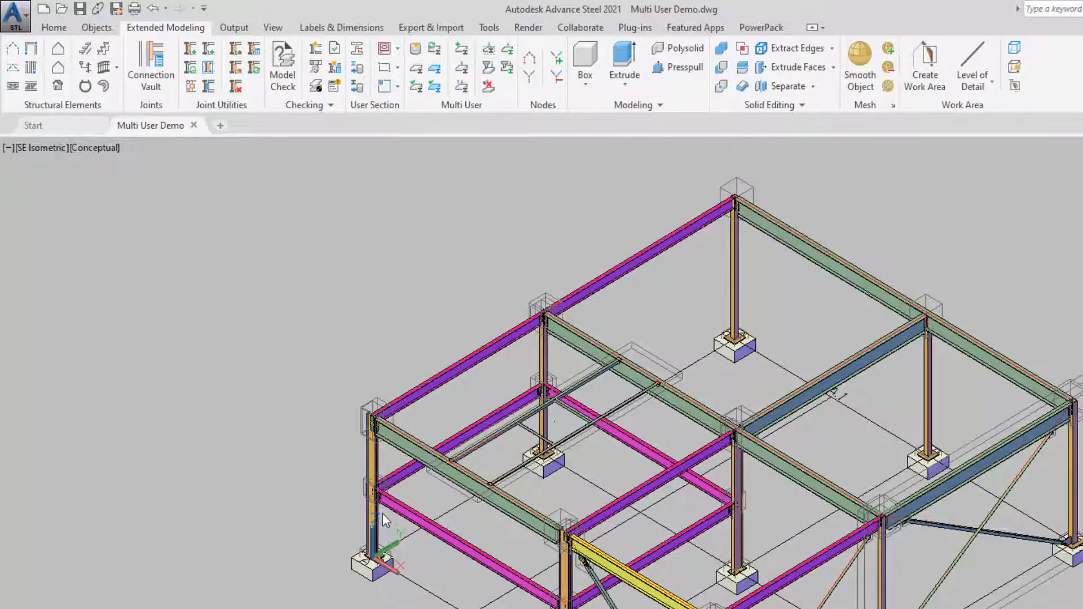
Step: Examine the bolted beam-to-column joints at the lower-level beams of the master model from several angles
scroll(382, 513, "up", 4)
scroll(443, 474, "up", 6)
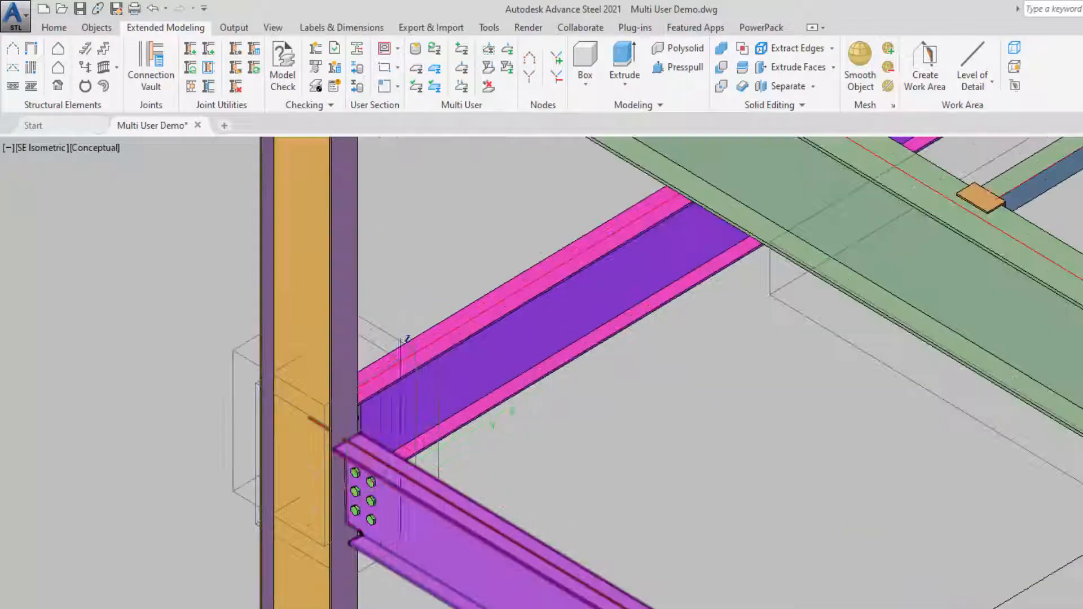
scroll(423, 469, "up", 2)
scroll(420, 471, "down", 5)
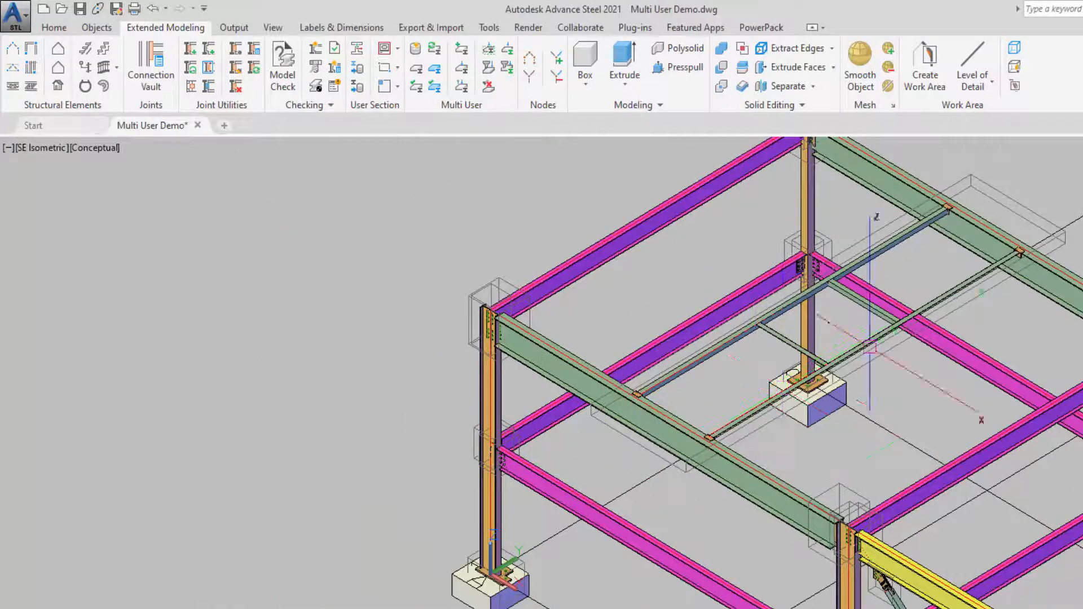
middle_click_drag(980, 478, 841, 383, "shift")
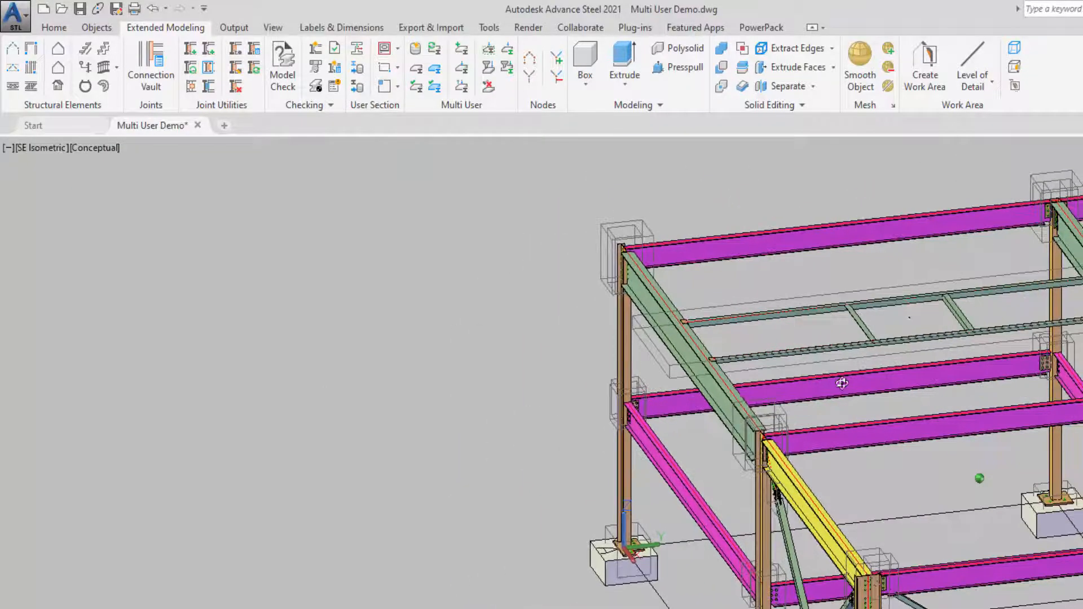
scroll(842, 383, "up", 3)
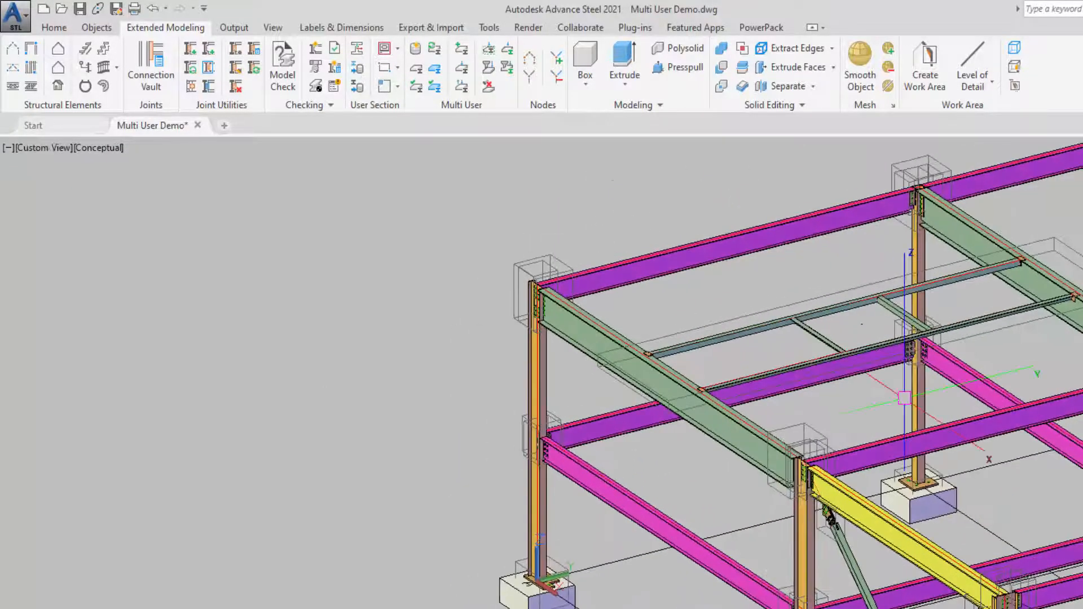
scroll(887, 387, "up", 4)
scroll(918, 367, "up", 3)
mouse_move(810, 395)
middle_mouse_down("shift")
mouse_move(855, 399)
mouse_move(795, 394)
mouse_move(814, 397)
middle_mouse_up("shift")
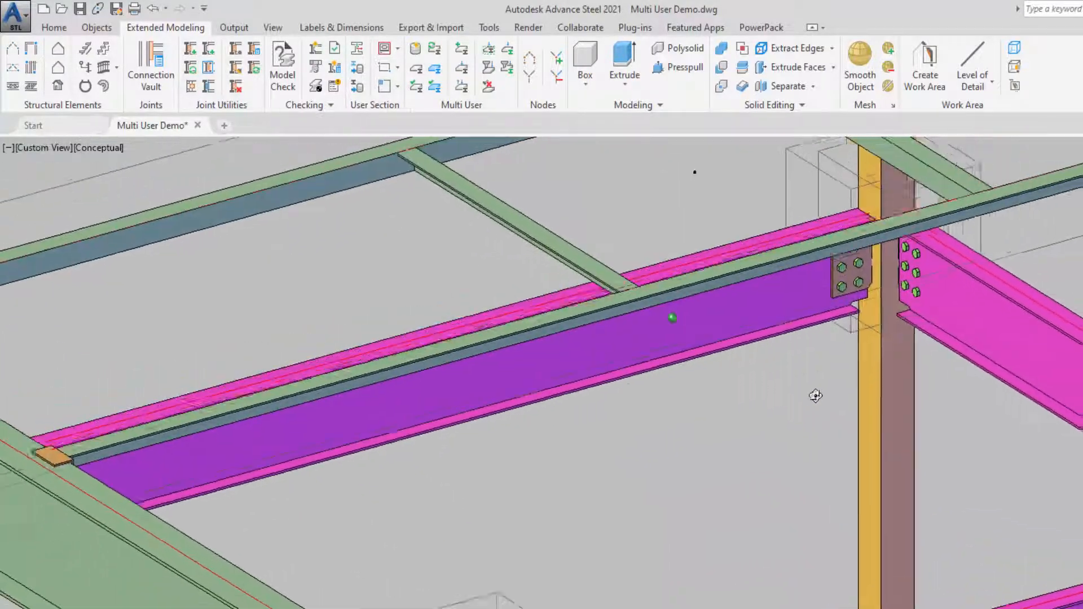
scroll(815, 394, "down", 4)
scroll(815, 395, "down", 3)
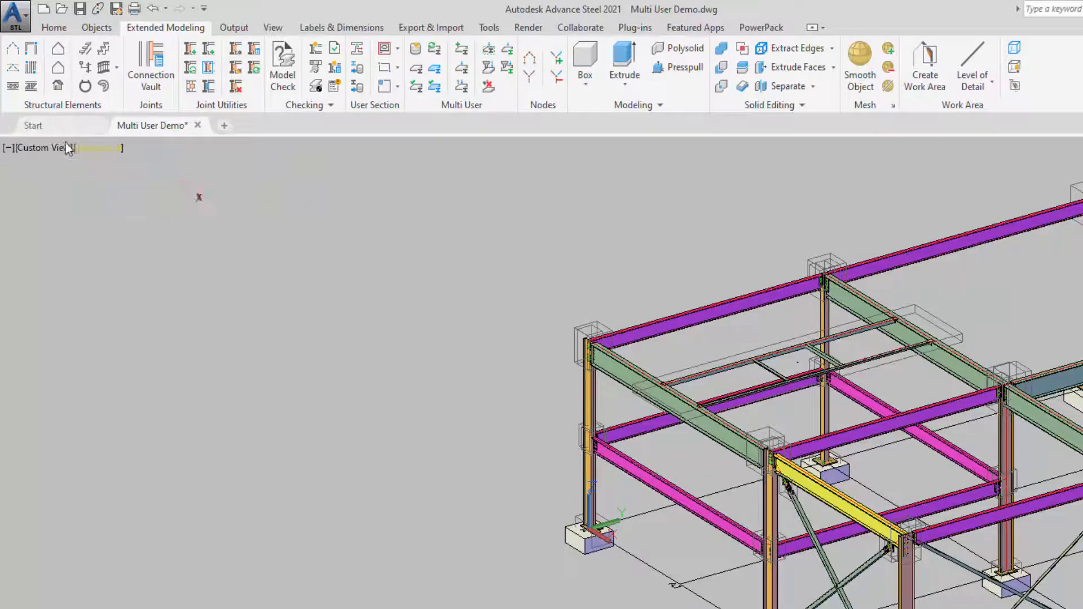
Step: Set the master model's view to SE Isometric
scroll(649, 484, "up", 4)
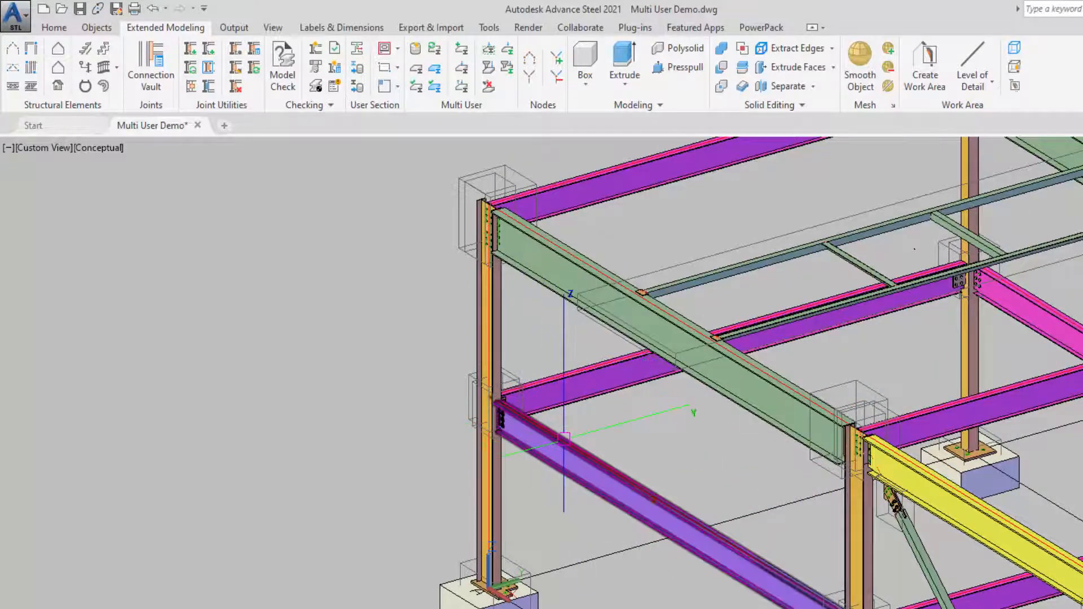
mouse_move(565, 436)
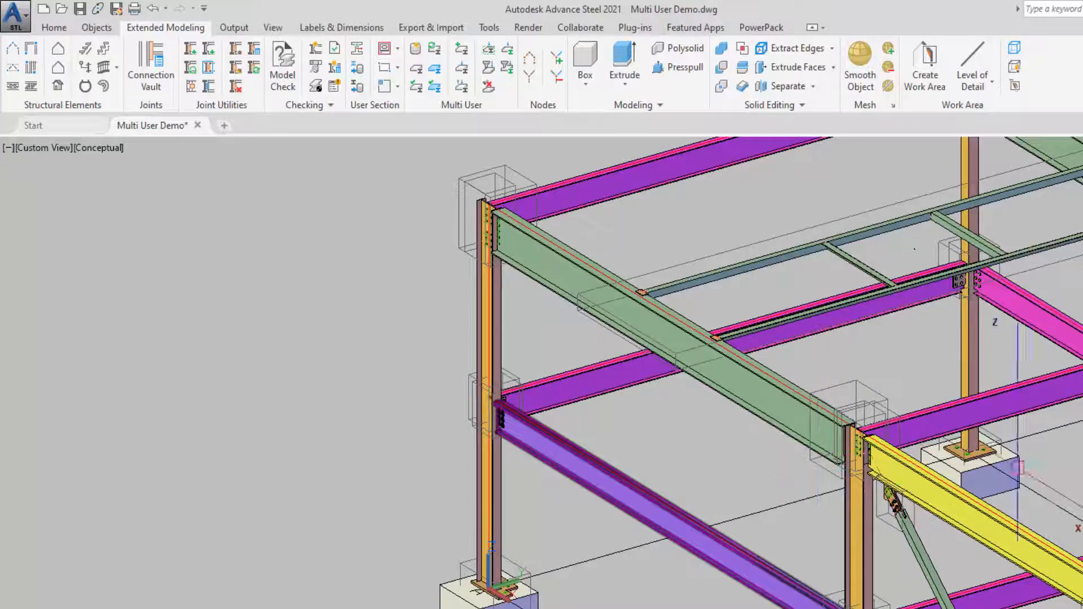
left_click(45, 147)
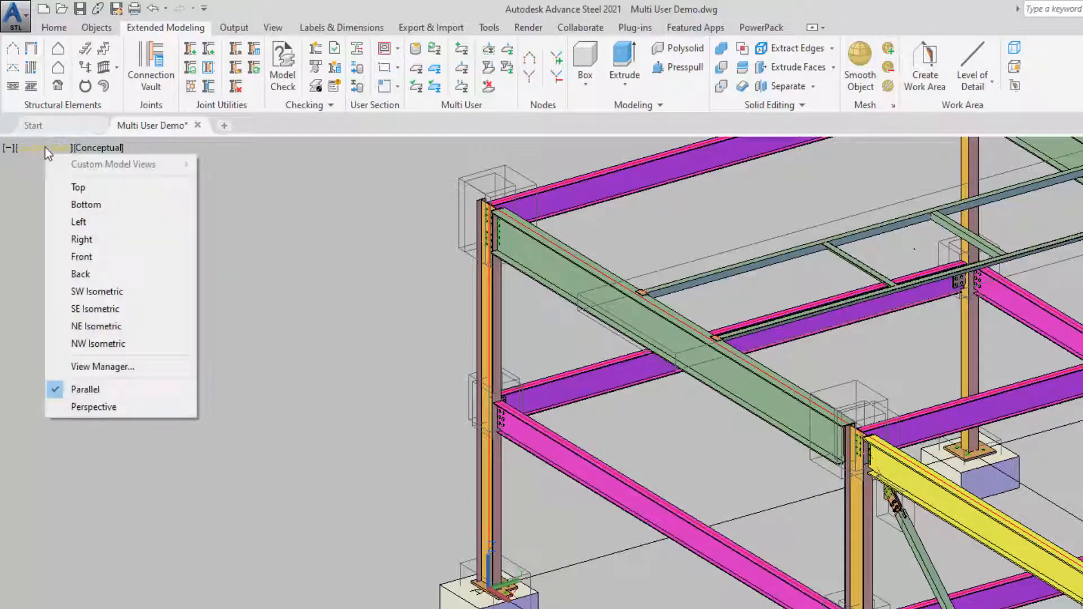
left_click(65, 310)
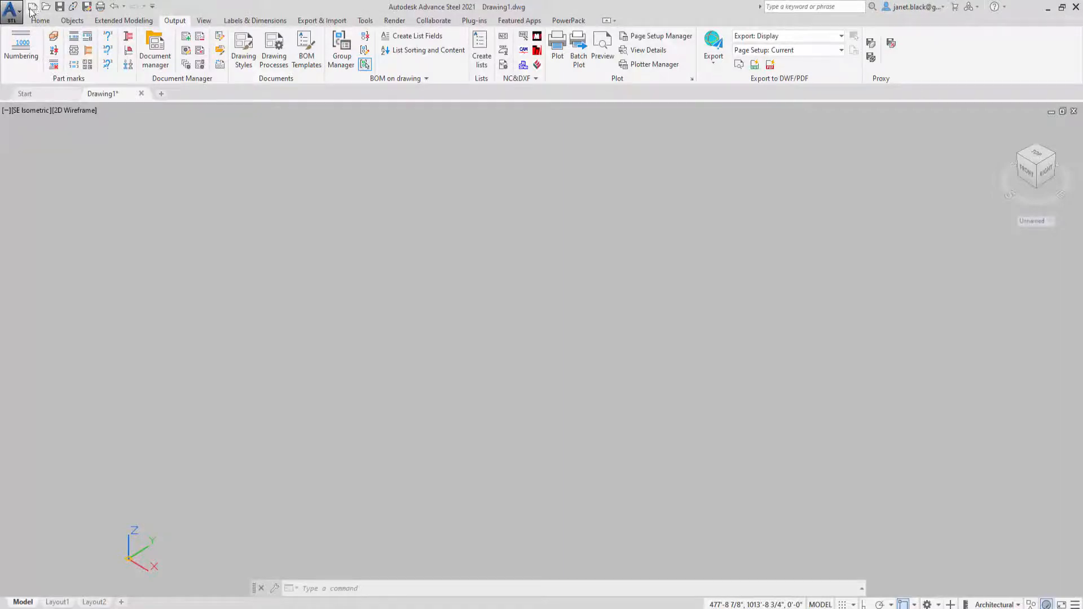
Step: Start saving the new blank drawing and create a folder named User2 inside the Work folder
left_click(32, 8)
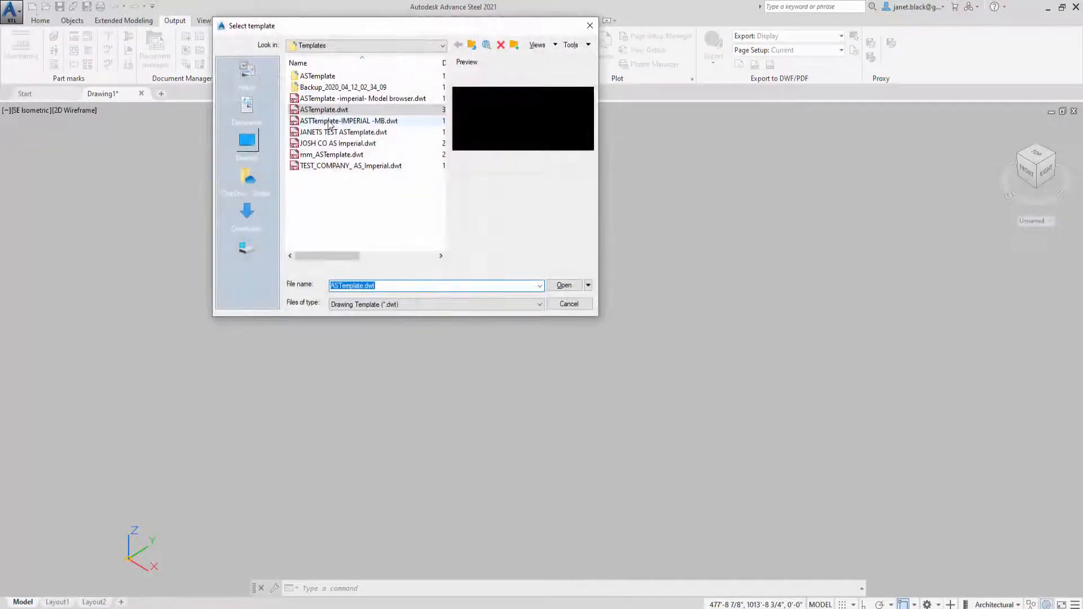
left_click(589, 26)
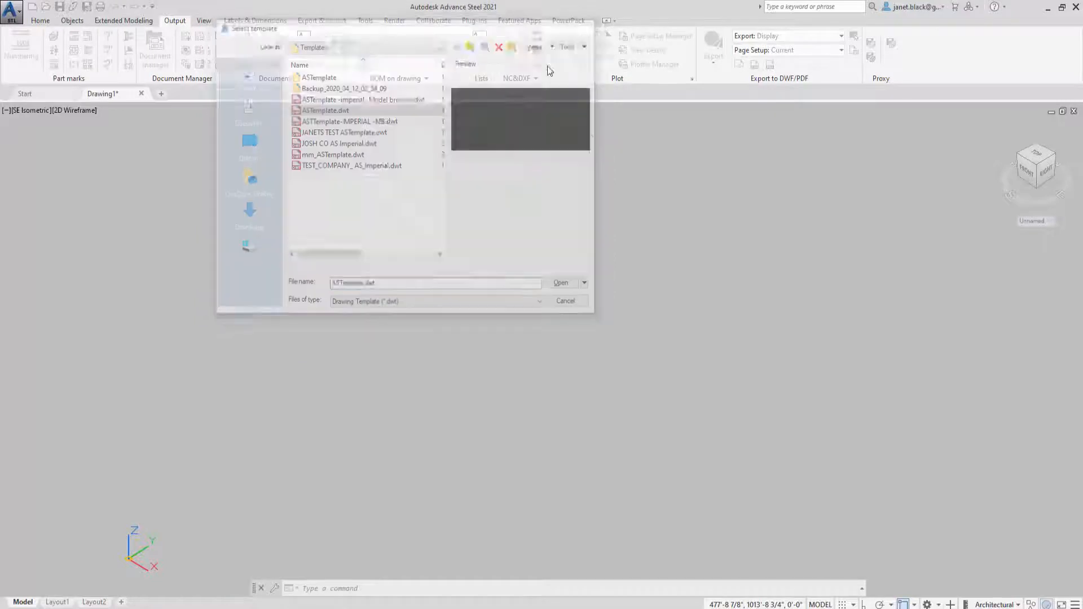
left_click(59, 7)
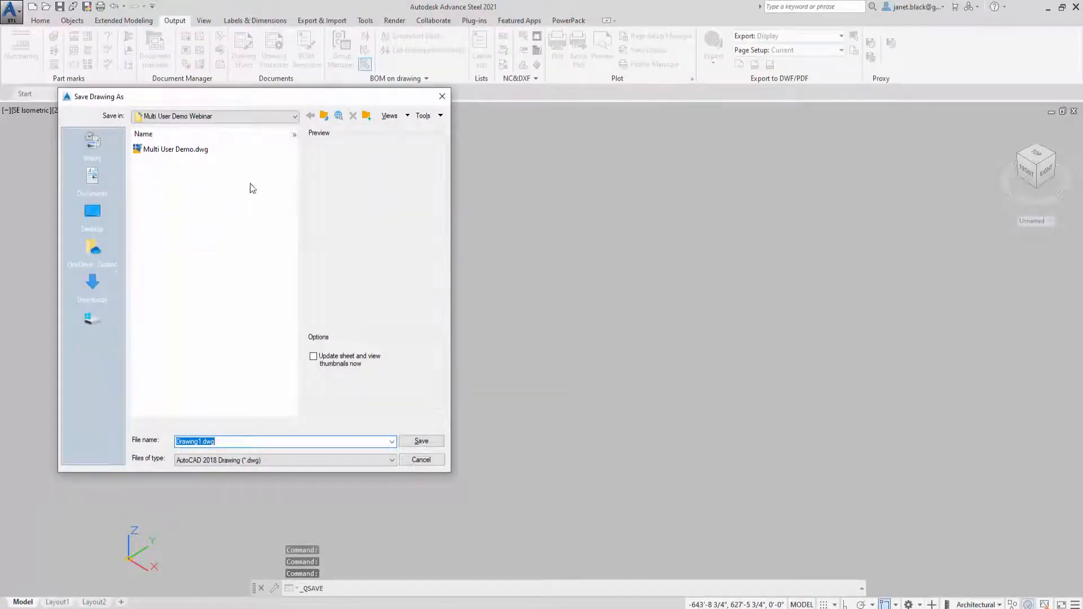
left_click(324, 119)
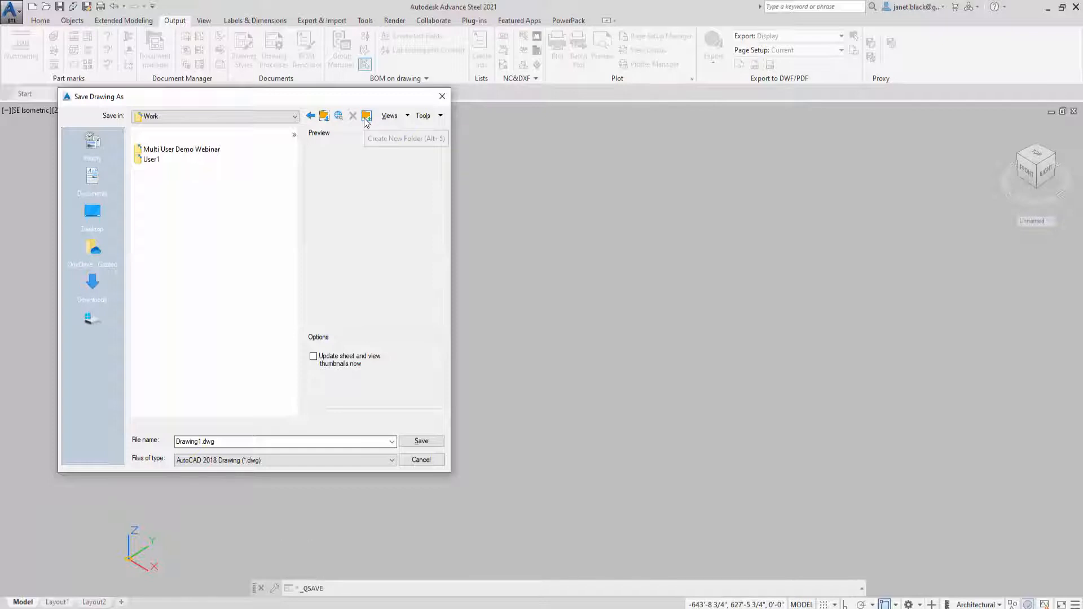
left_click(365, 118)
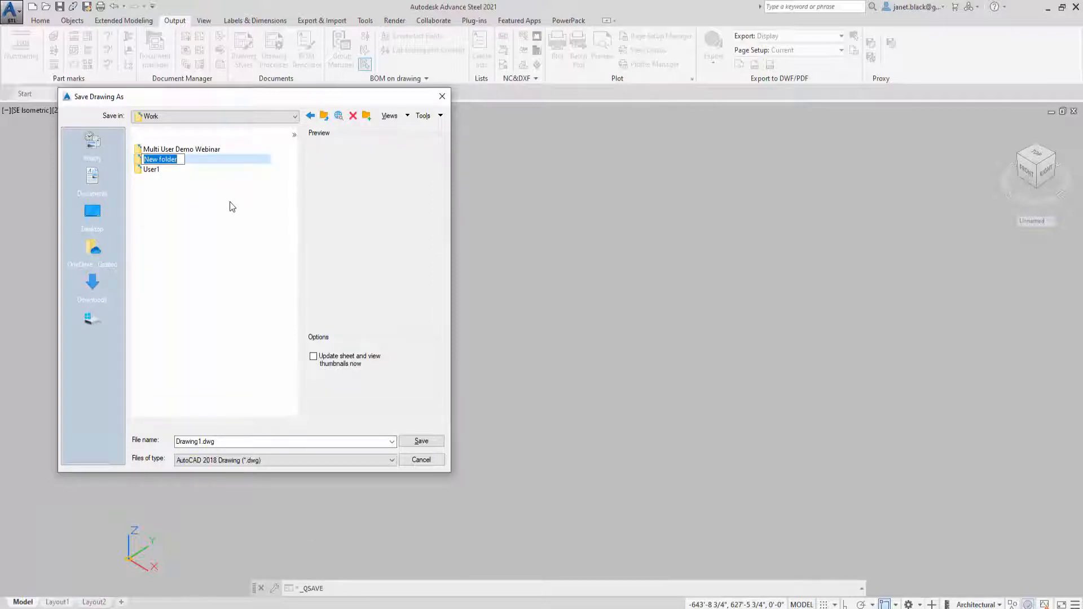
type("User")
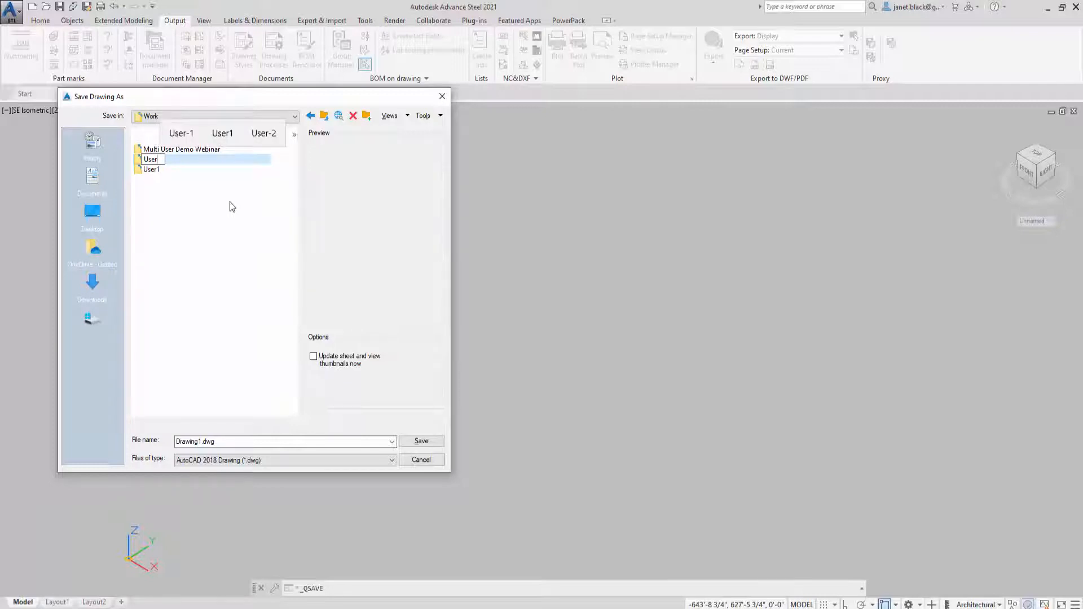
type("2")
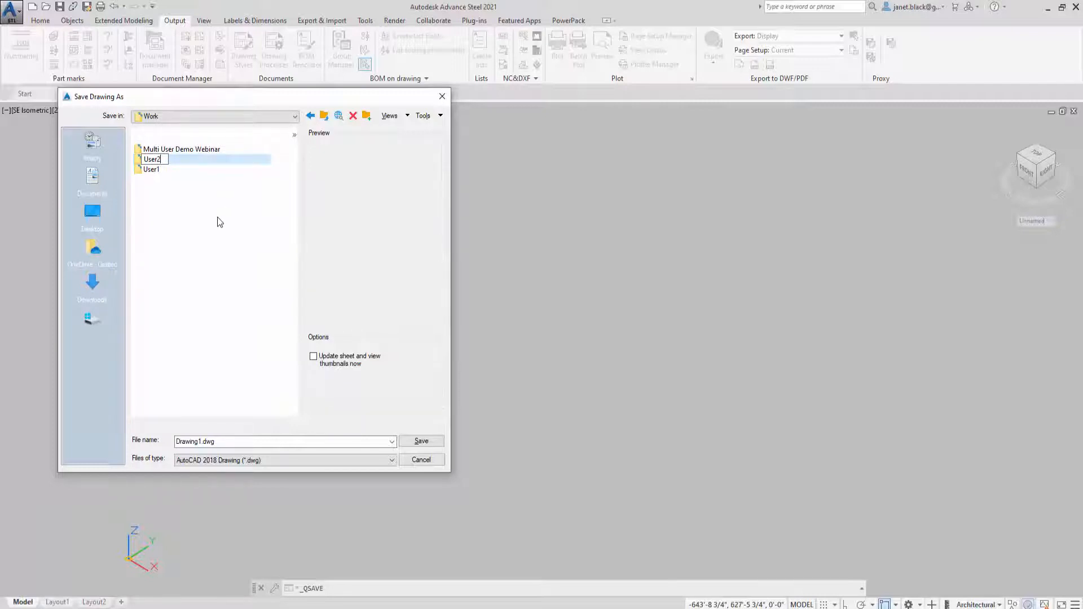
key("Return")
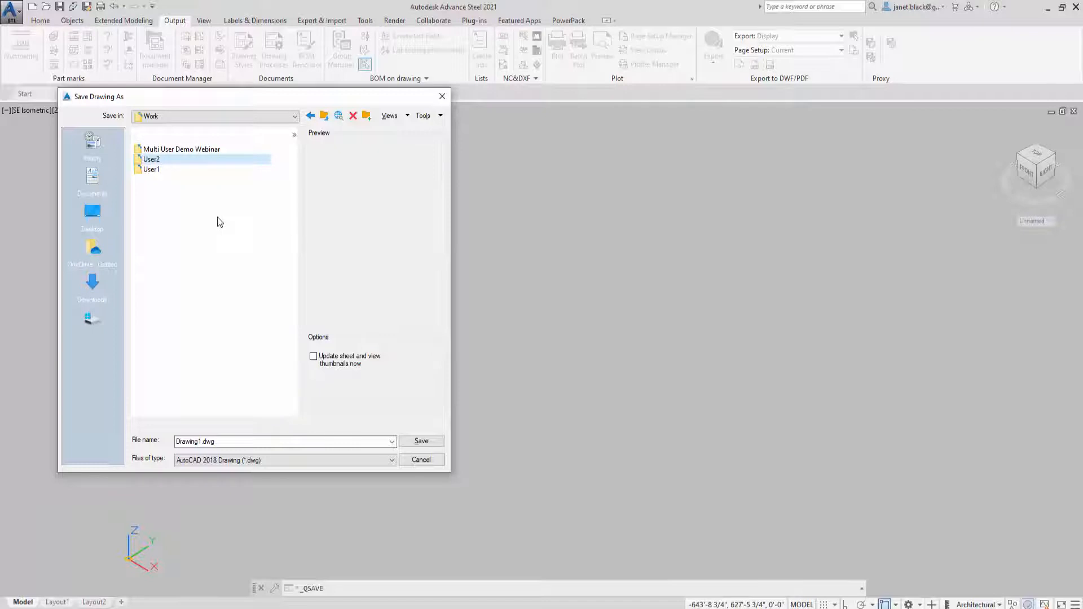
Step: Save the new drawing as User-2.dwg in the User2 folder
double_click(147, 159)
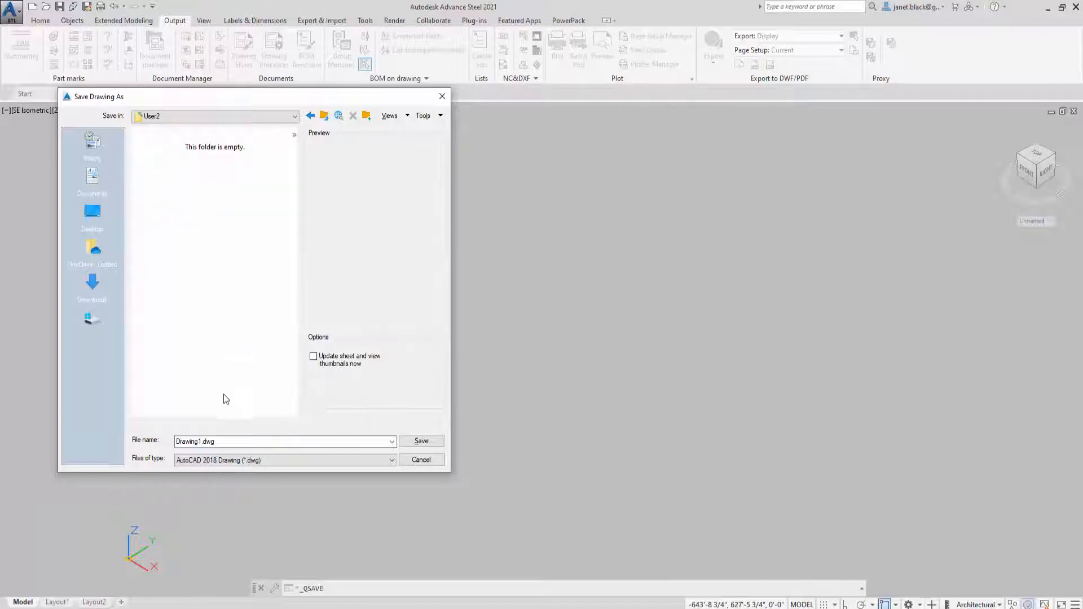
left_click(230, 441)
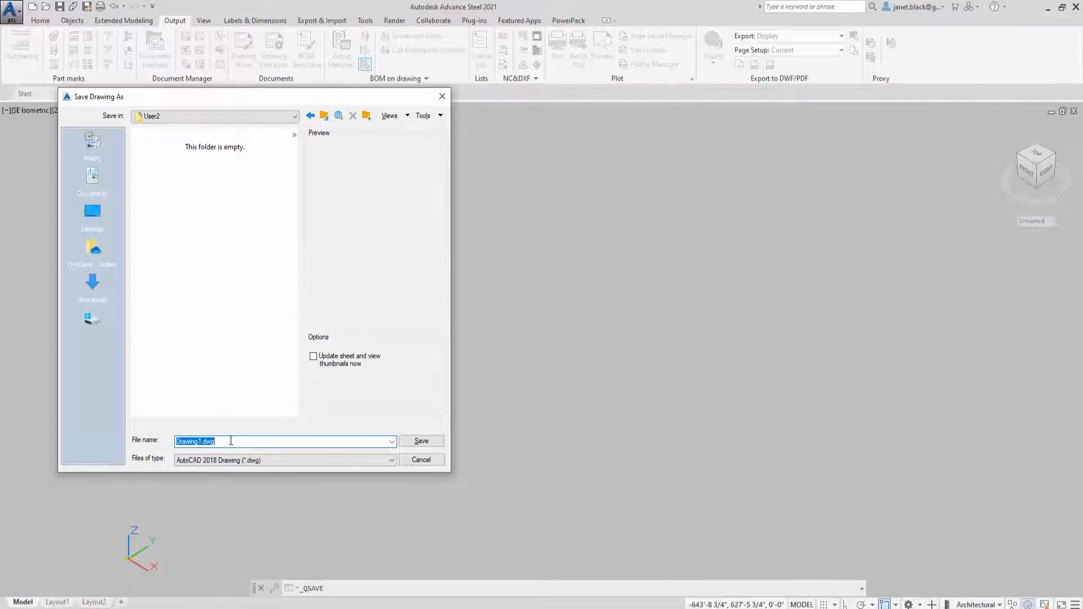
type("Us")
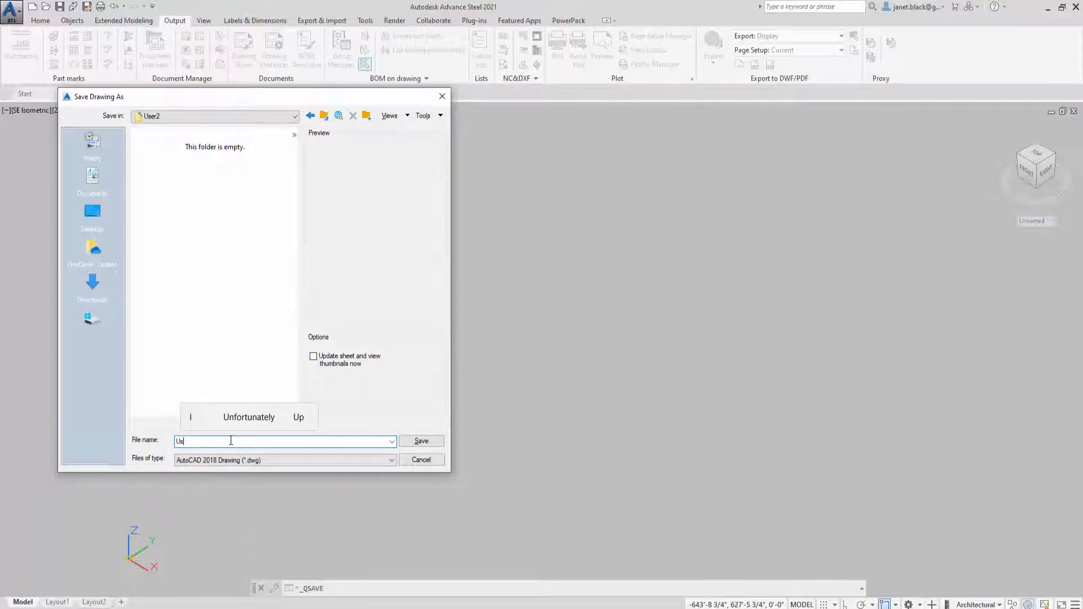
type("er")
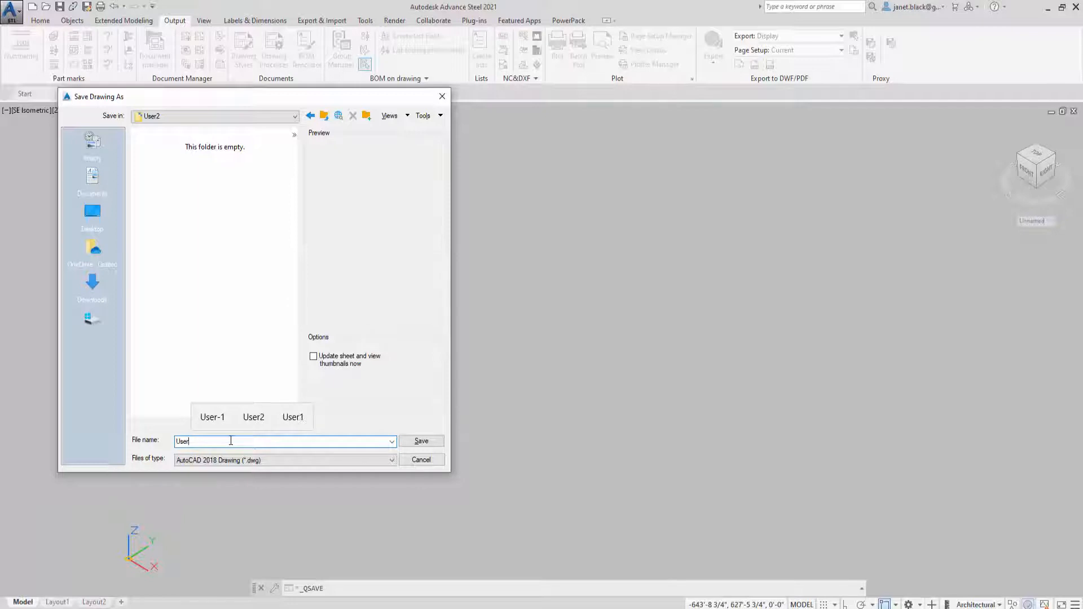
type("-1")
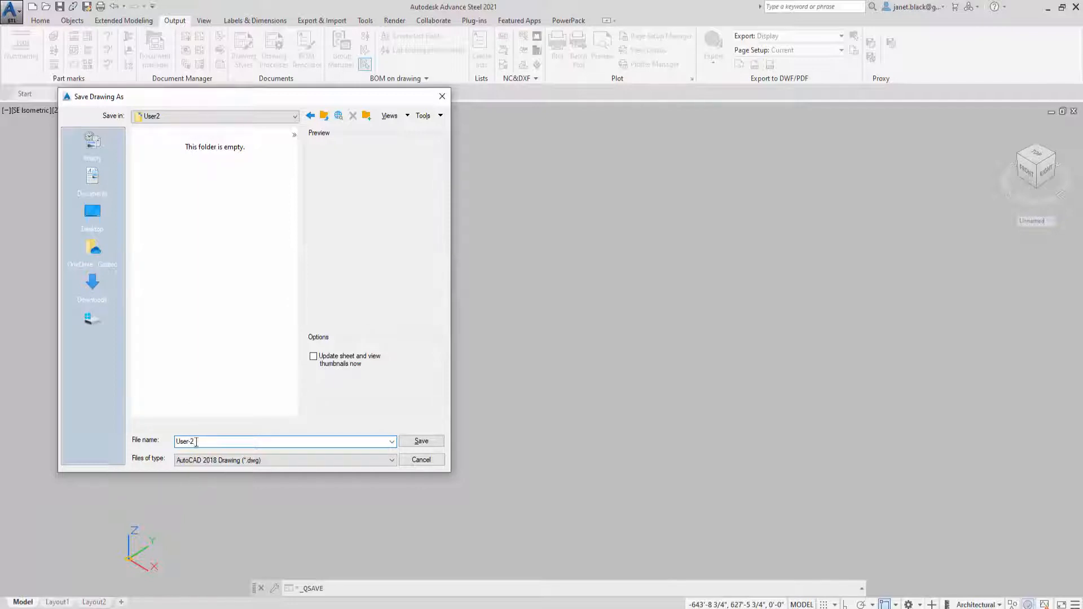
left_click(432, 444)
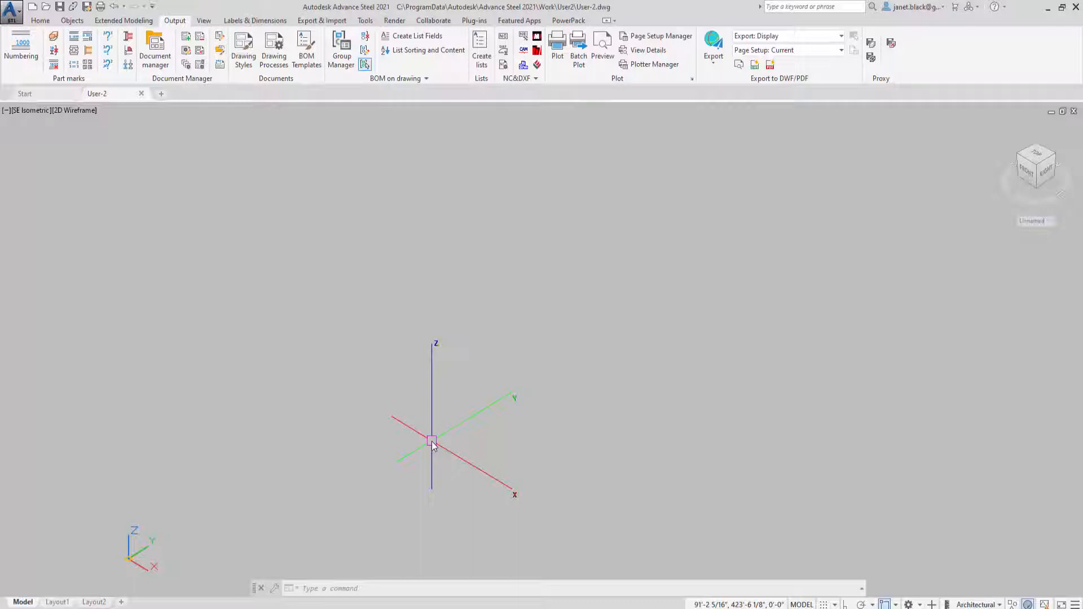
Step: Link the User-2 drawing to Multi User Demo.dwg from the Multi User Demo Webinar folder as server database and dismiss the unreconciled layers notice
mouse_move(433, 445)
left_mouse_down()
mouse_move(206, 212)
mouse_move(156, 111)
left_mouse_up()
left_click(122, 23)
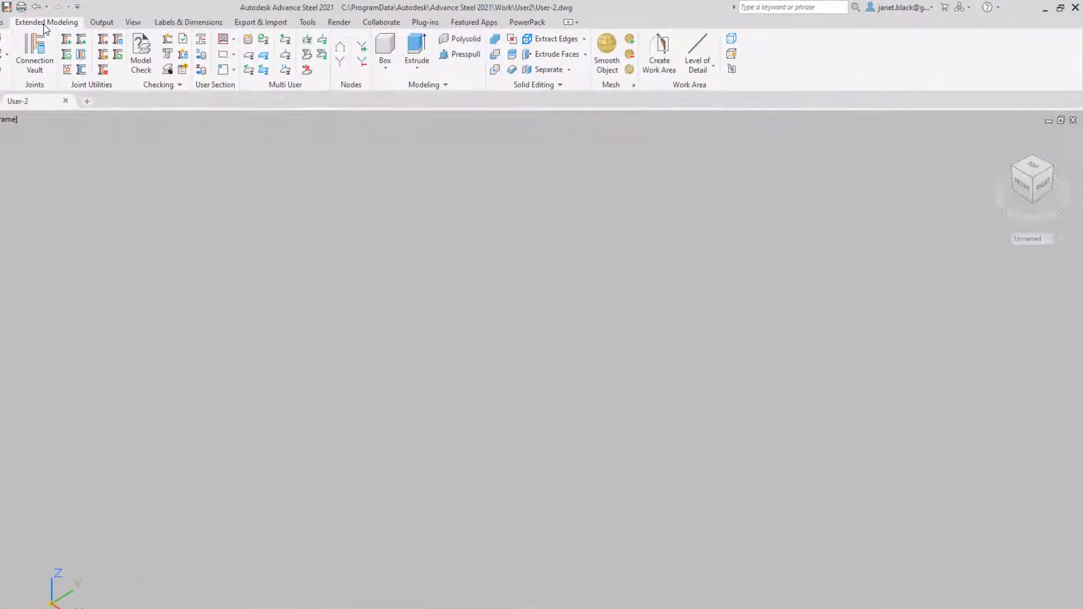
left_click(249, 42)
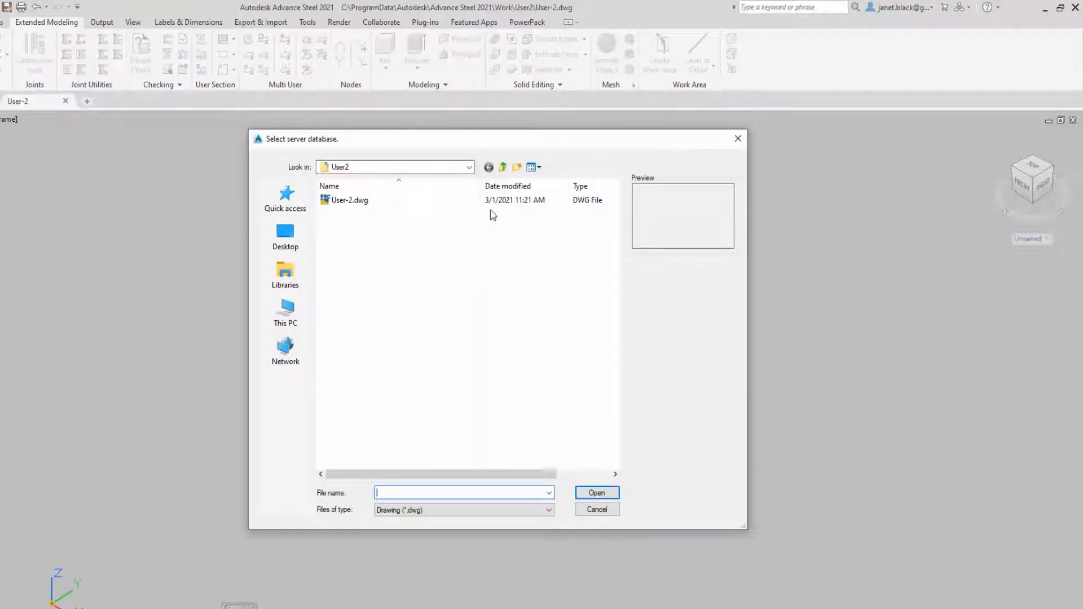
left_click(504, 169)
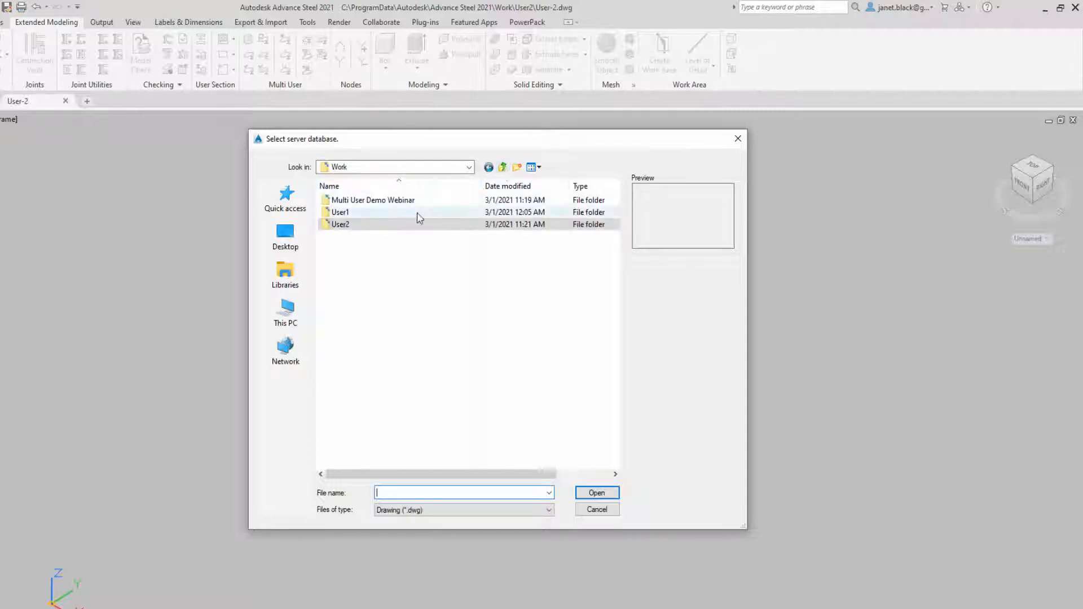
left_click(330, 202)
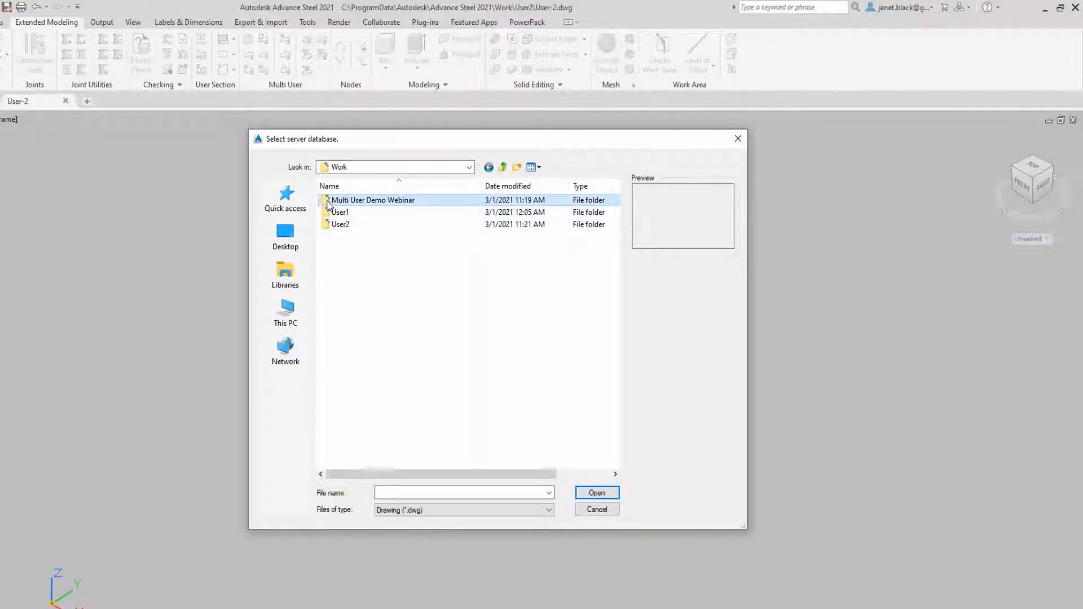
double_click(328, 202)
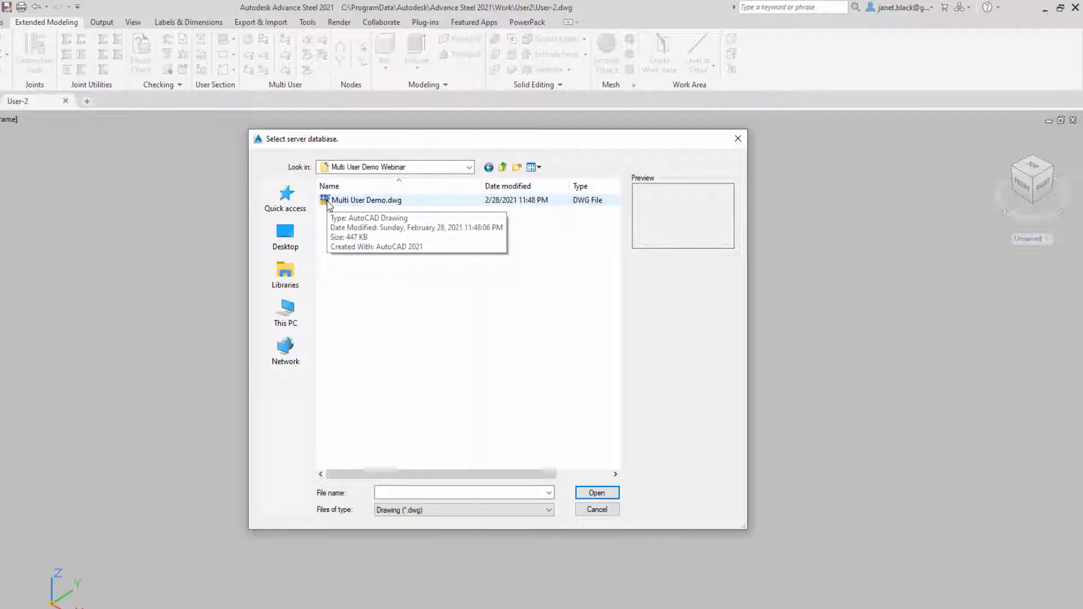
left_click(330, 201)
left_click(585, 494)
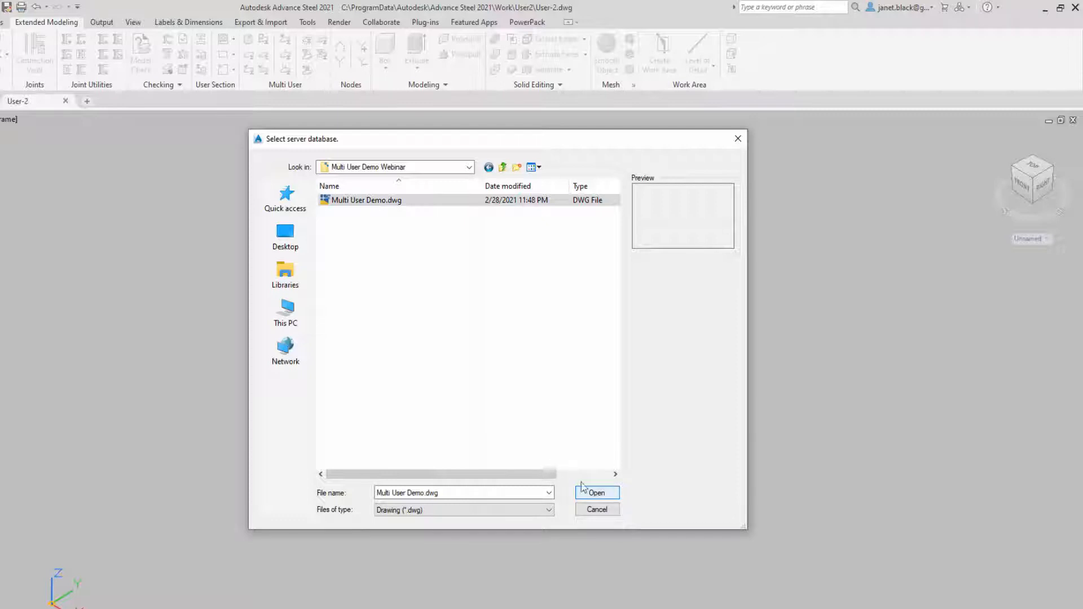
left_click(587, 494)
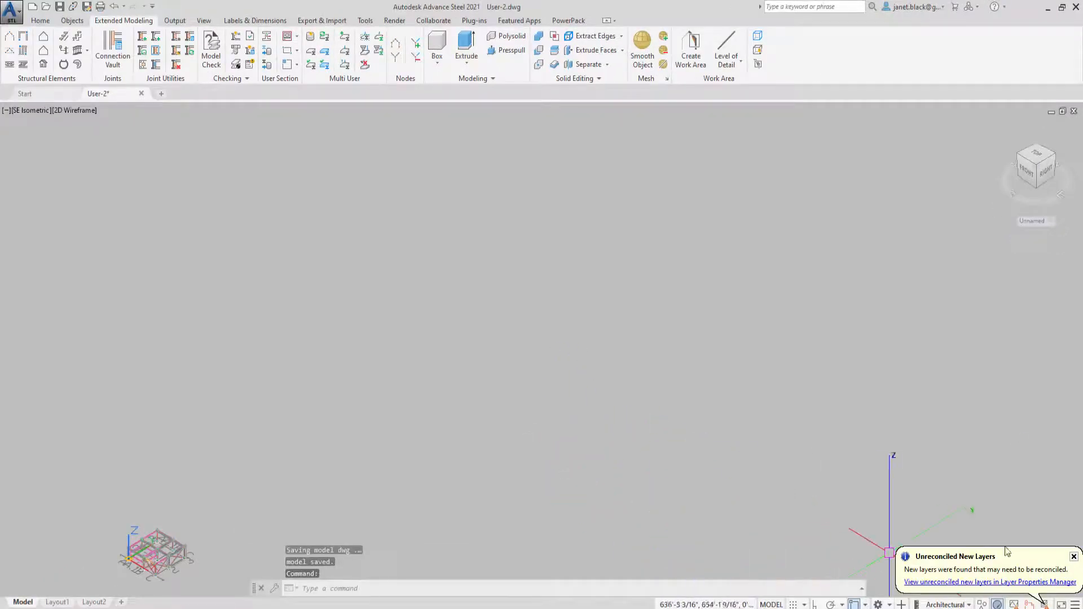
left_click(1073, 556)
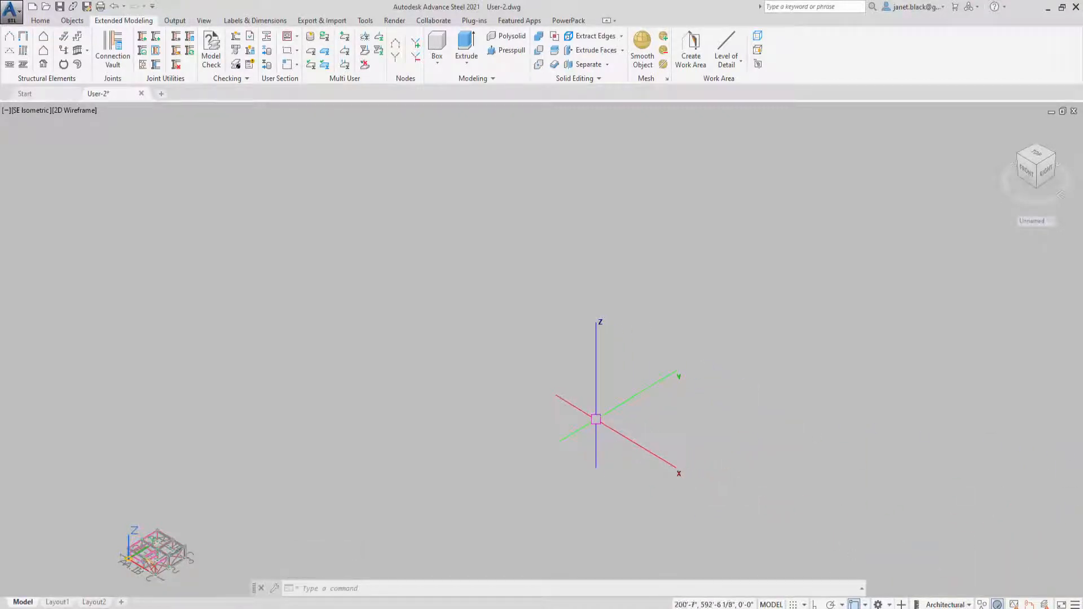
Step: Highlight all members of the linked master model to examine it, and clear the selection
middle_click(596, 419)
middle_click(596, 419)
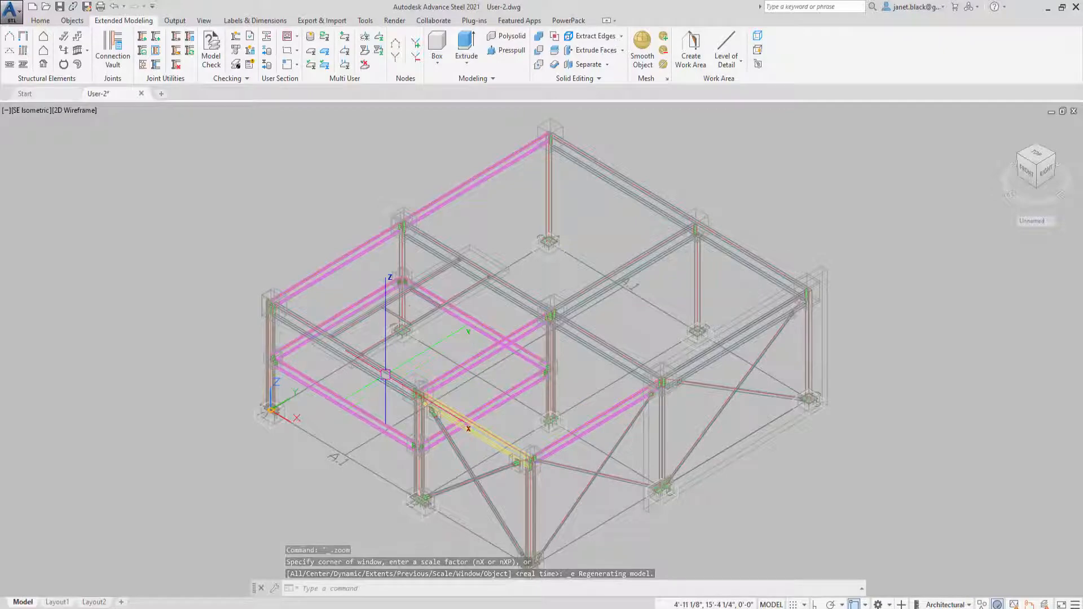
key("ctrl+a")
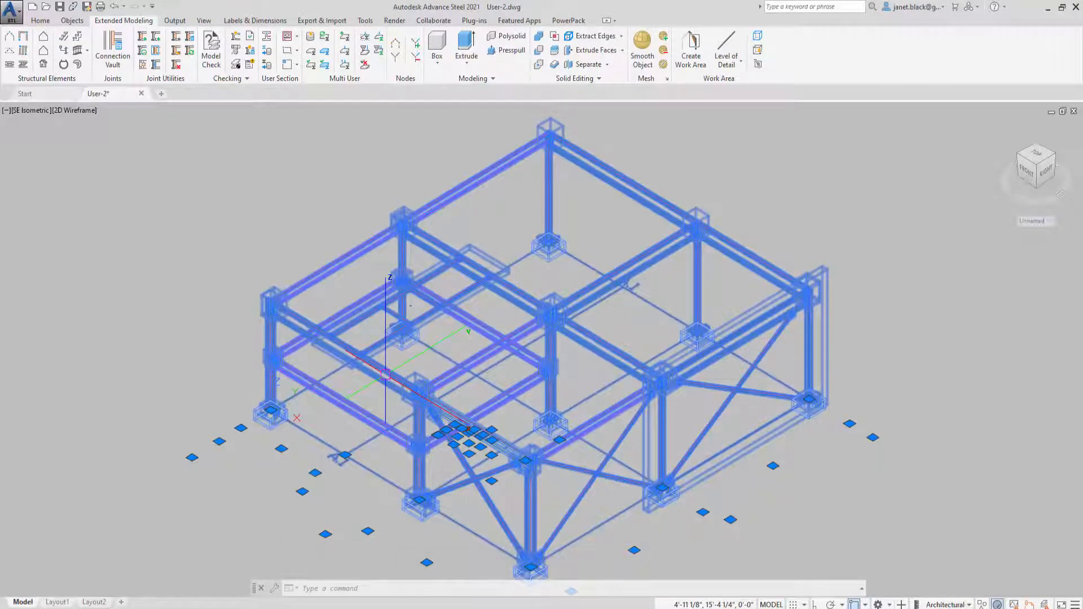
key("Escape")
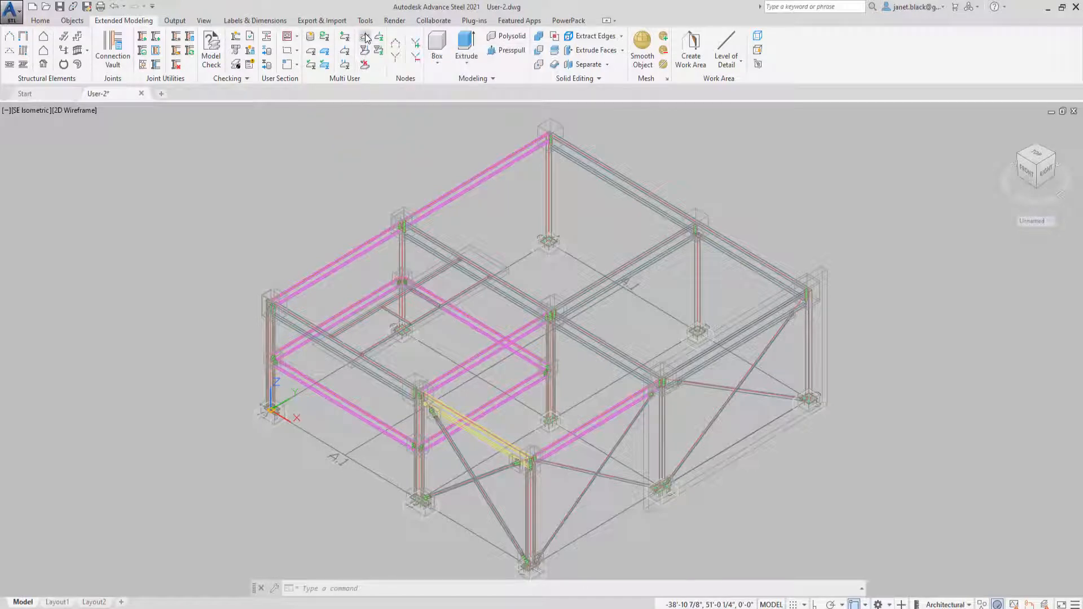
Step: Check out the four beams of the lower-level frame using the multi-user complete selection command
left_click(365, 37)
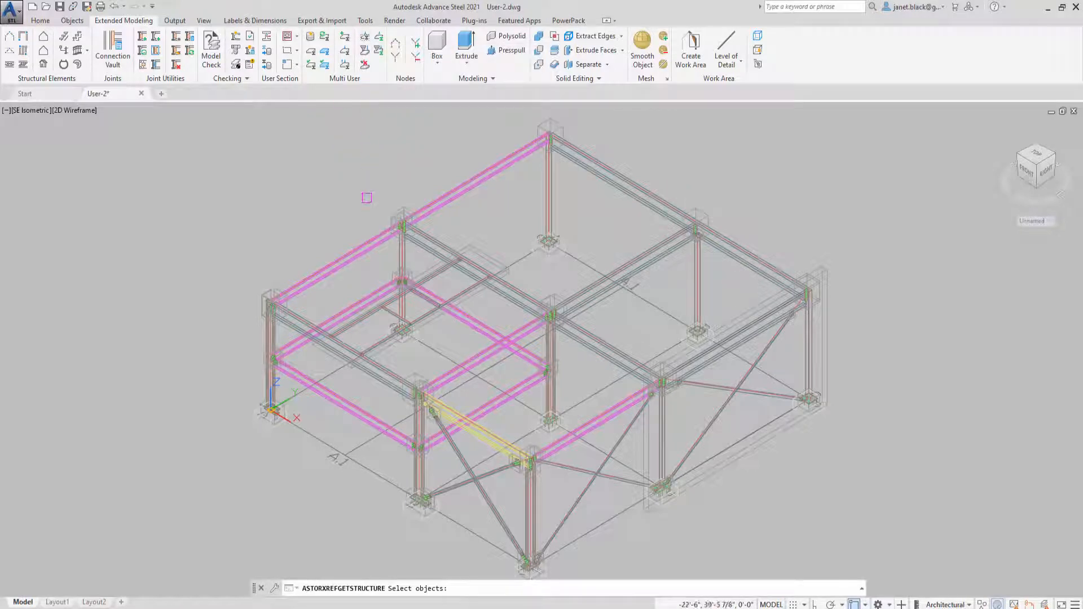
left_click(362, 307)
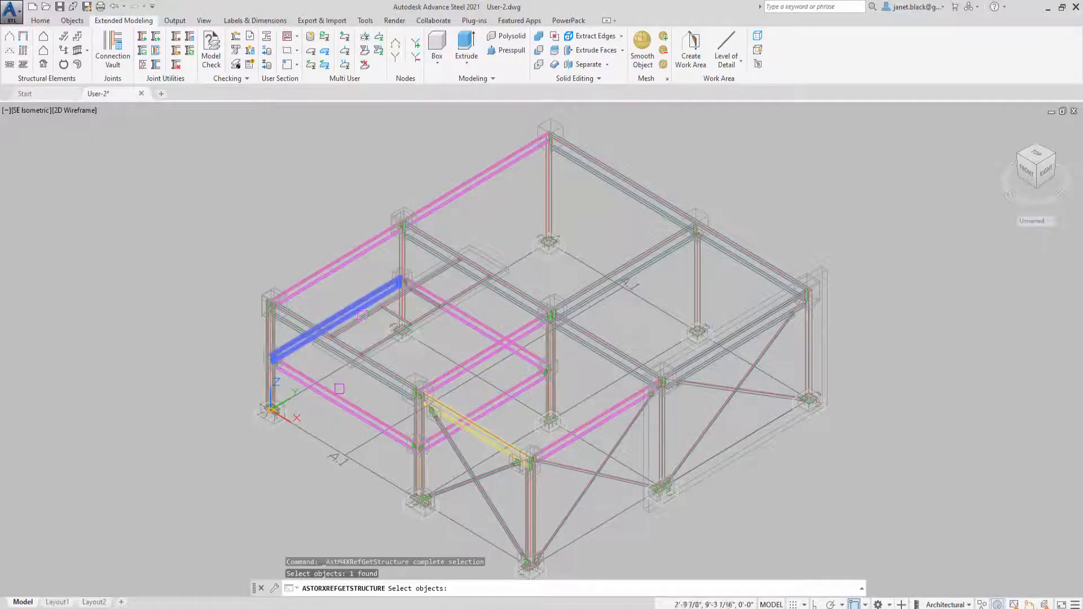
left_click(341, 403)
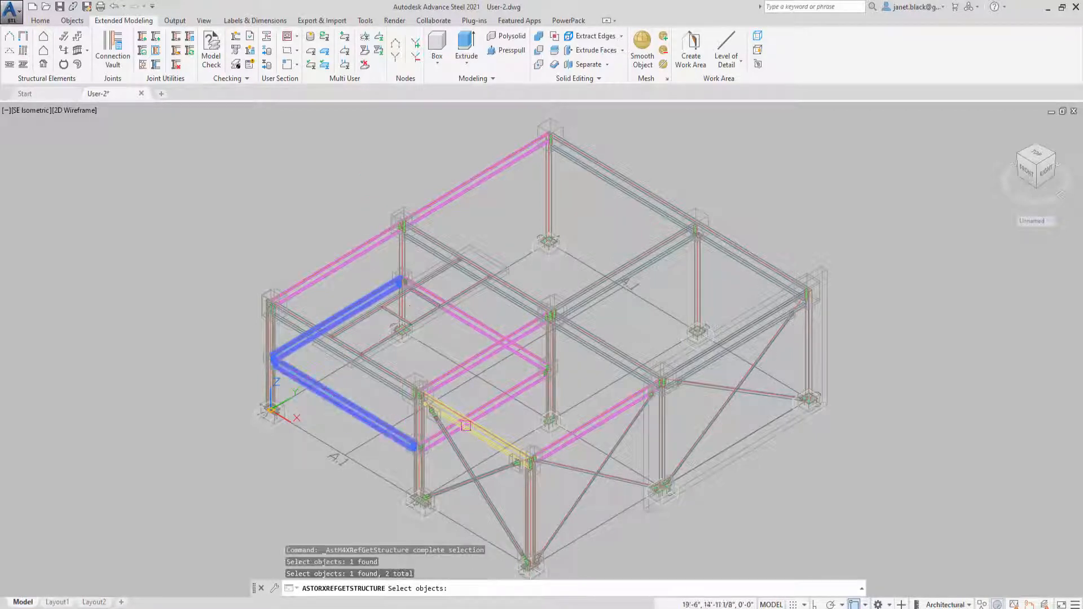
left_click(492, 406)
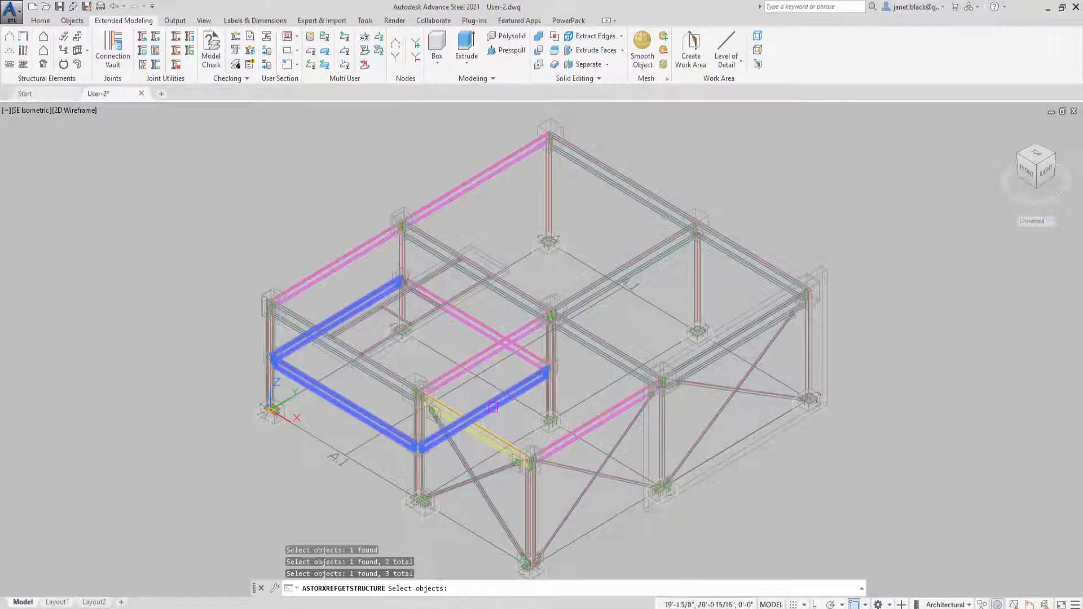
left_click(471, 318)
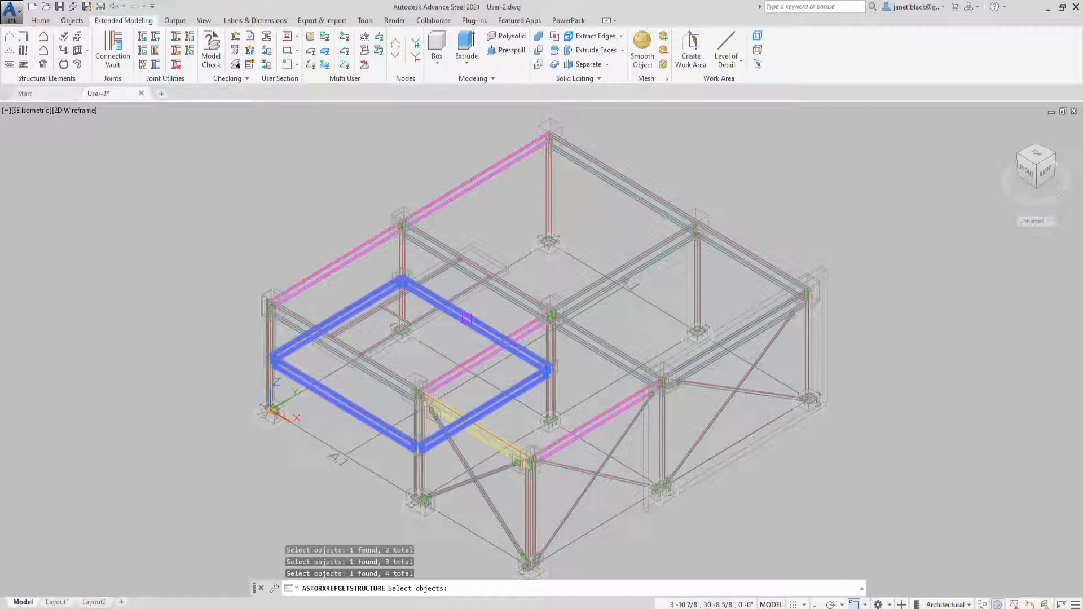
key("Return")
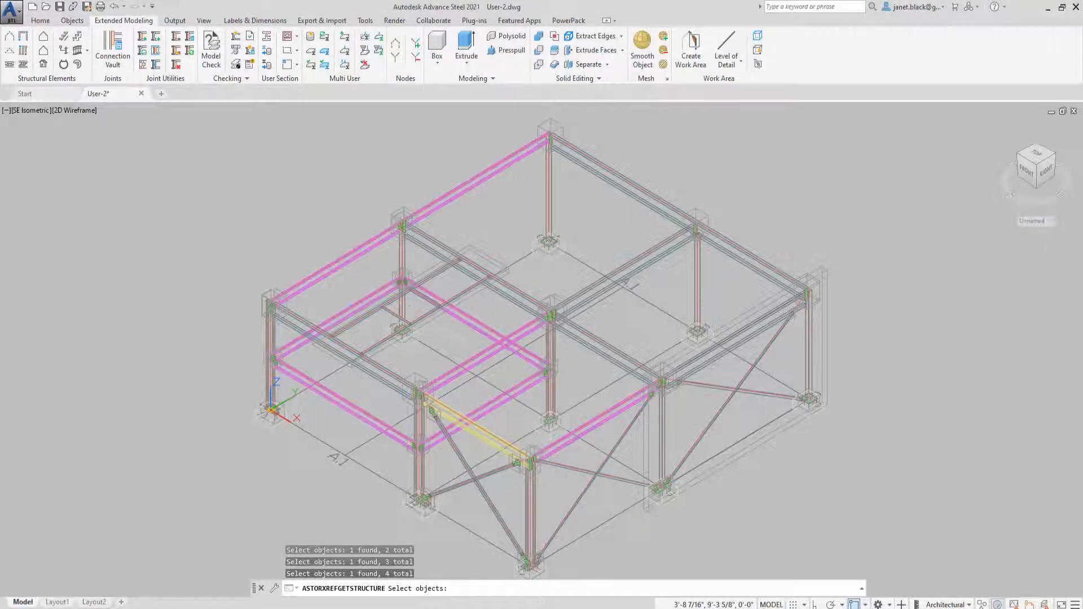
key("Return")
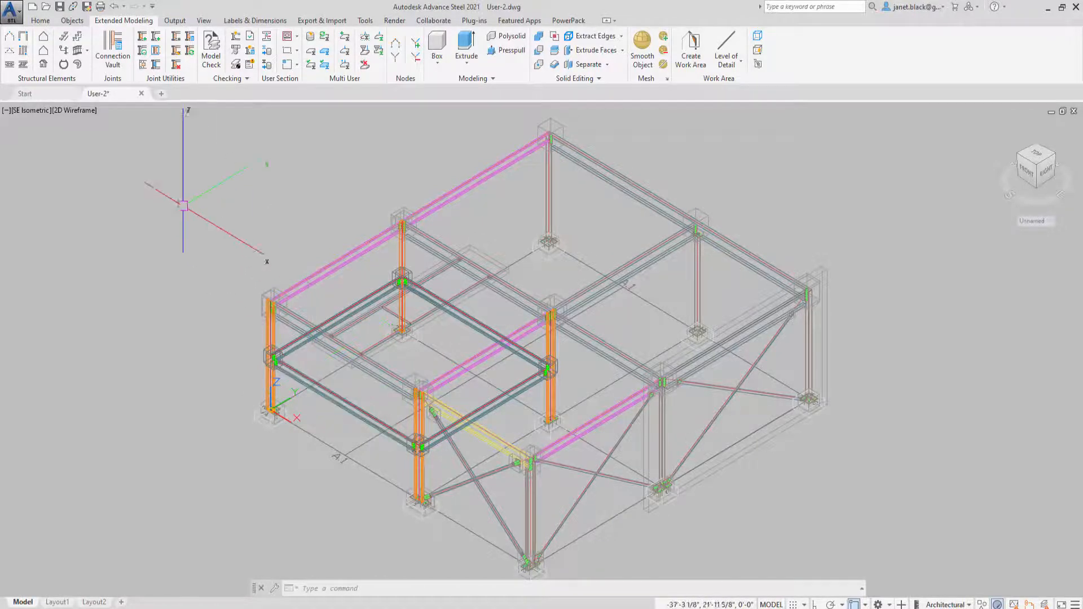
Step: Display the Connection Vault favorites and the Advance Steel Tool Palette, placing both clear of the model
left_click(114, 45)
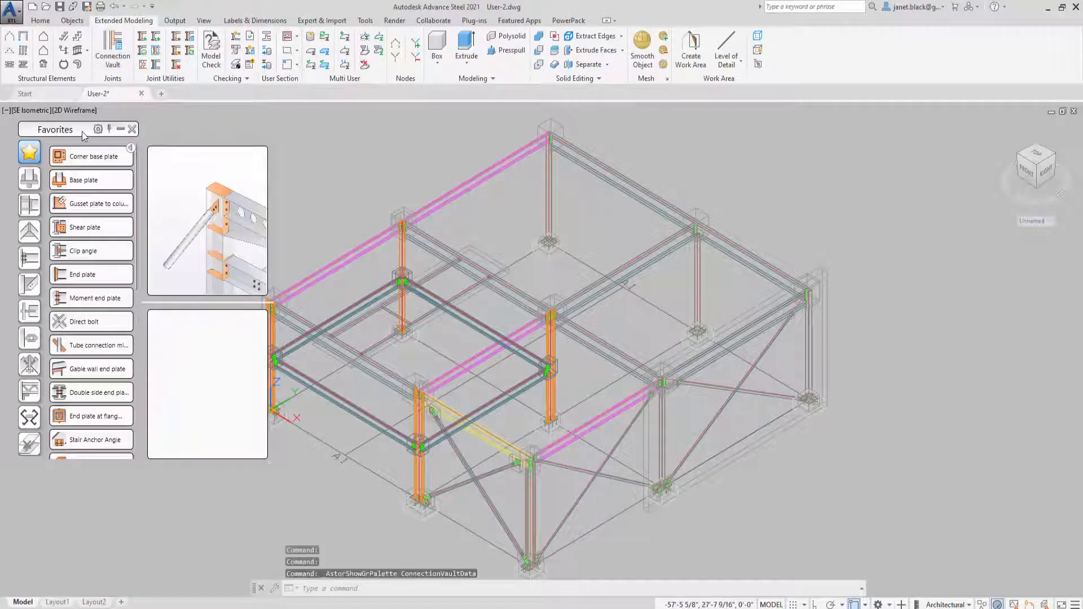
left_click_drag(79, 130, 74, 128)
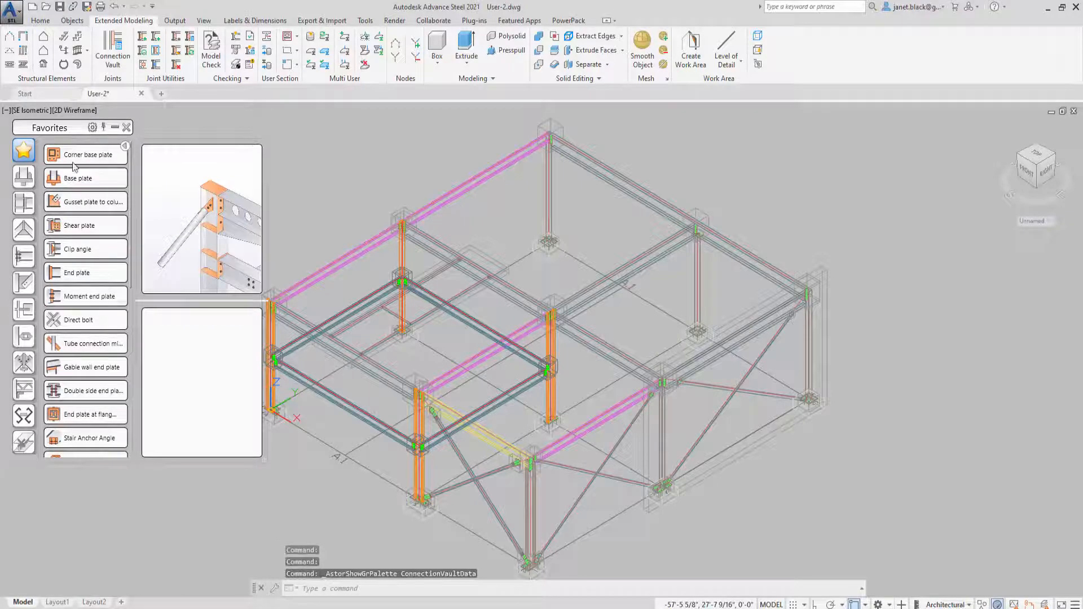
mouse_move(73, 224)
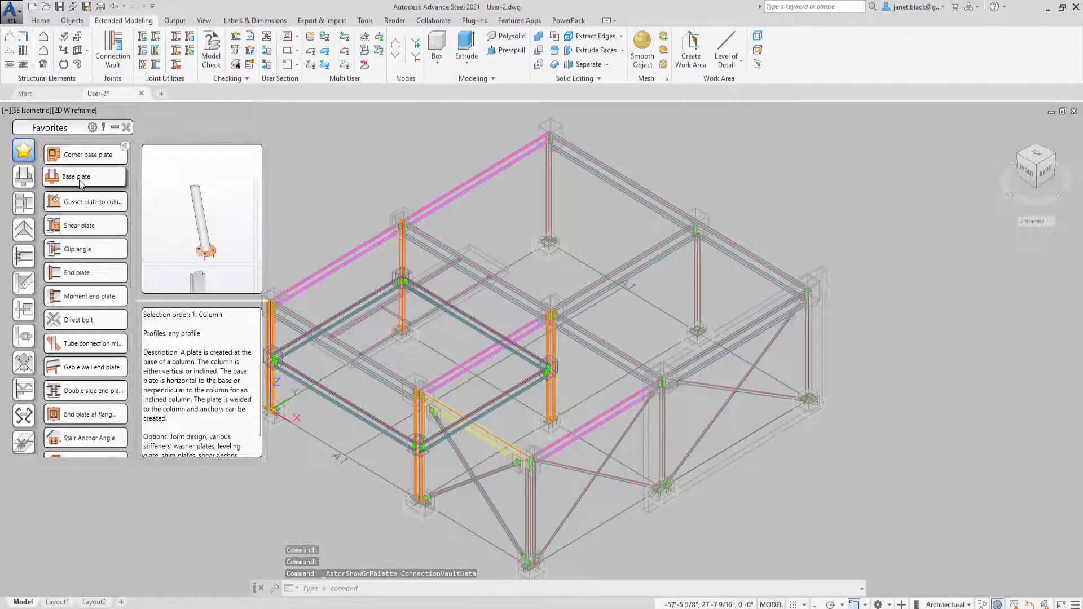
mouse_move(86, 250)
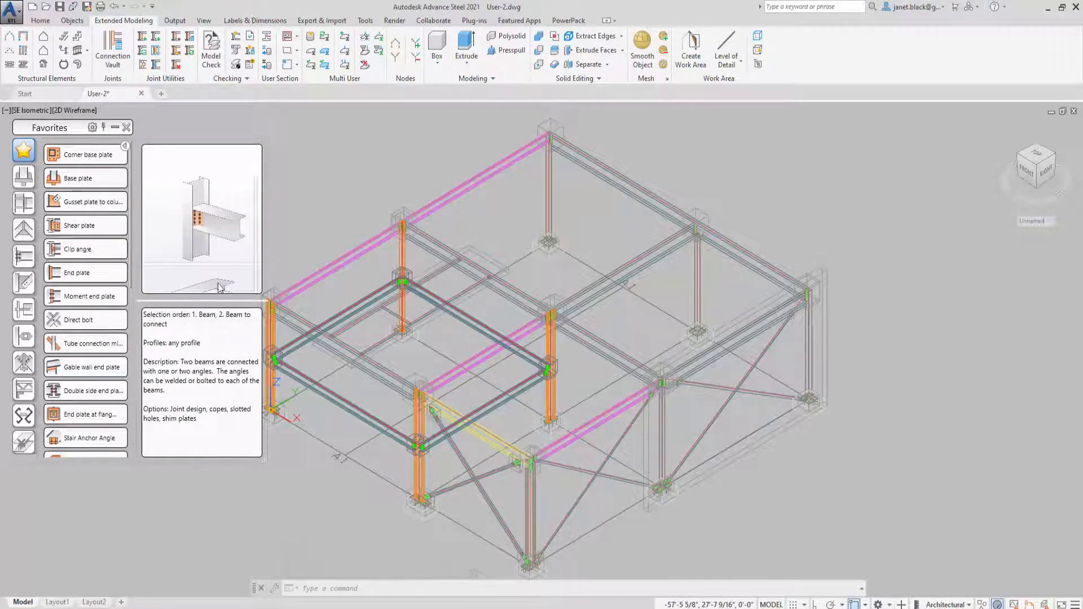
left_click(40, 20)
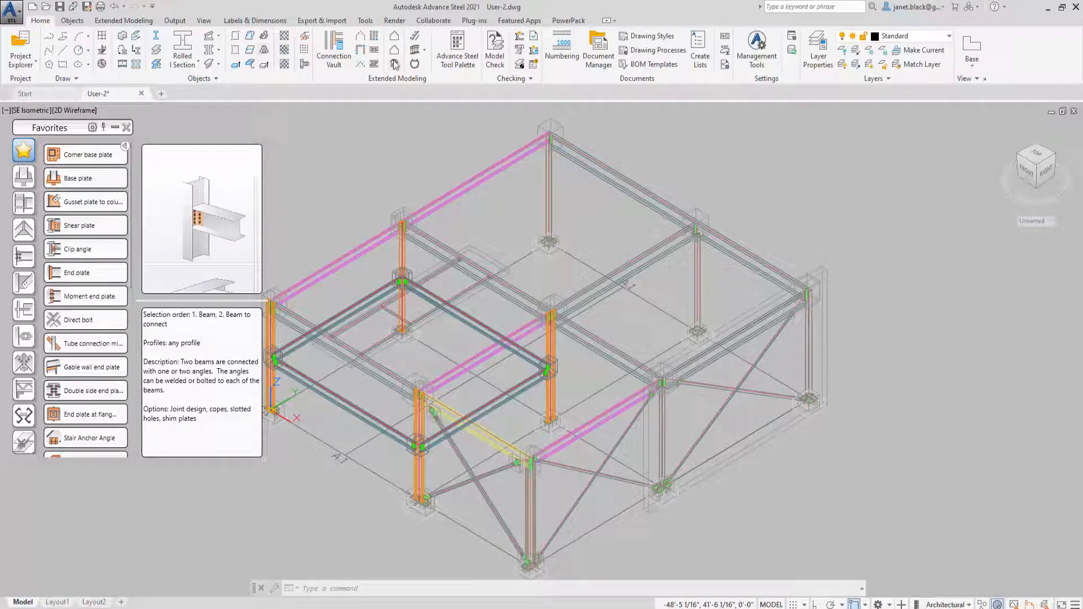
left_click(462, 59)
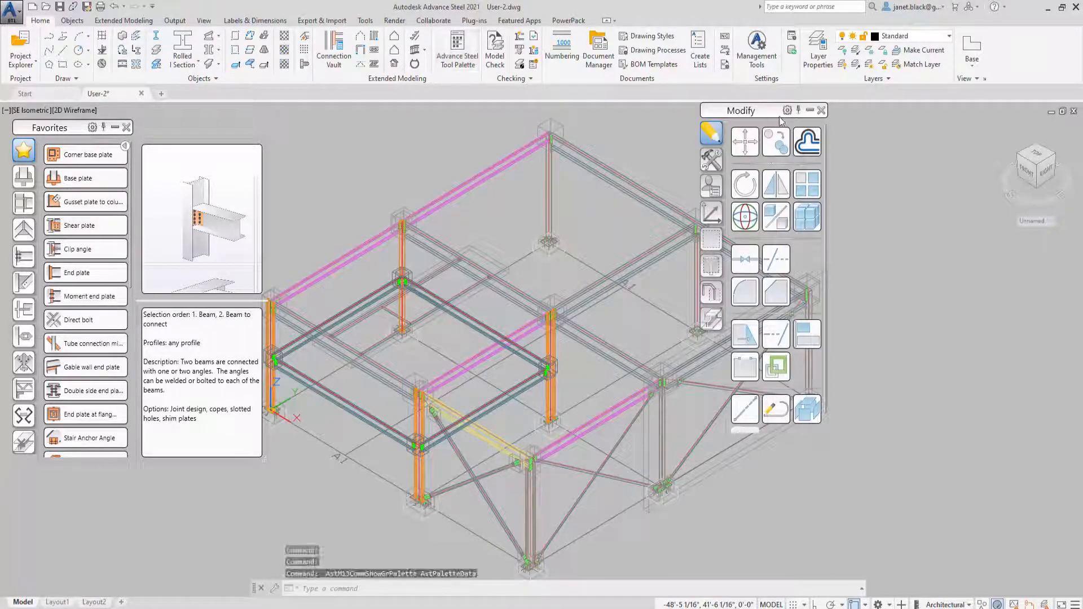
left_click_drag(777, 111, 916, 127)
Step: Divide the front lower-level beam along its system line into 5 equal parts with the Divide or measure tool
left_click(851, 176)
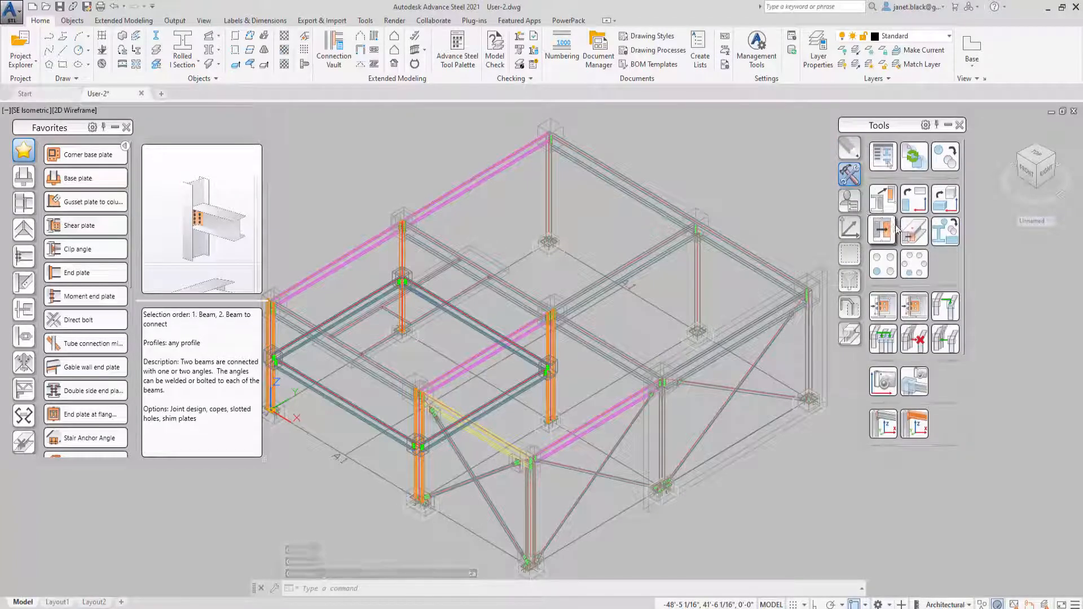
scroll(901, 239, "down", 2)
scroll(901, 239, "down", 3)
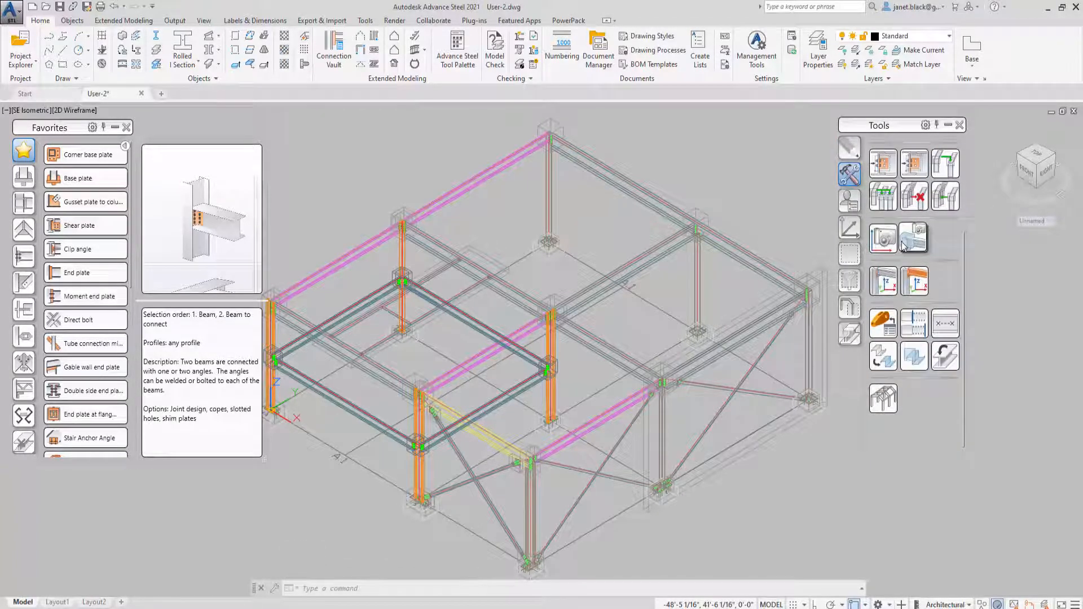
left_click(939, 330)
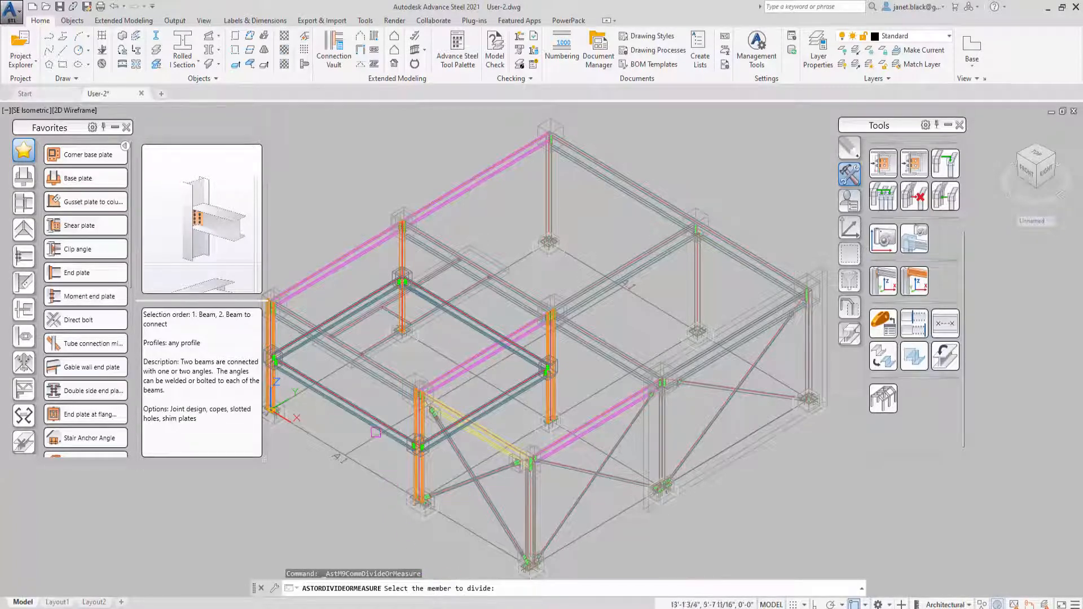
left_click(345, 404)
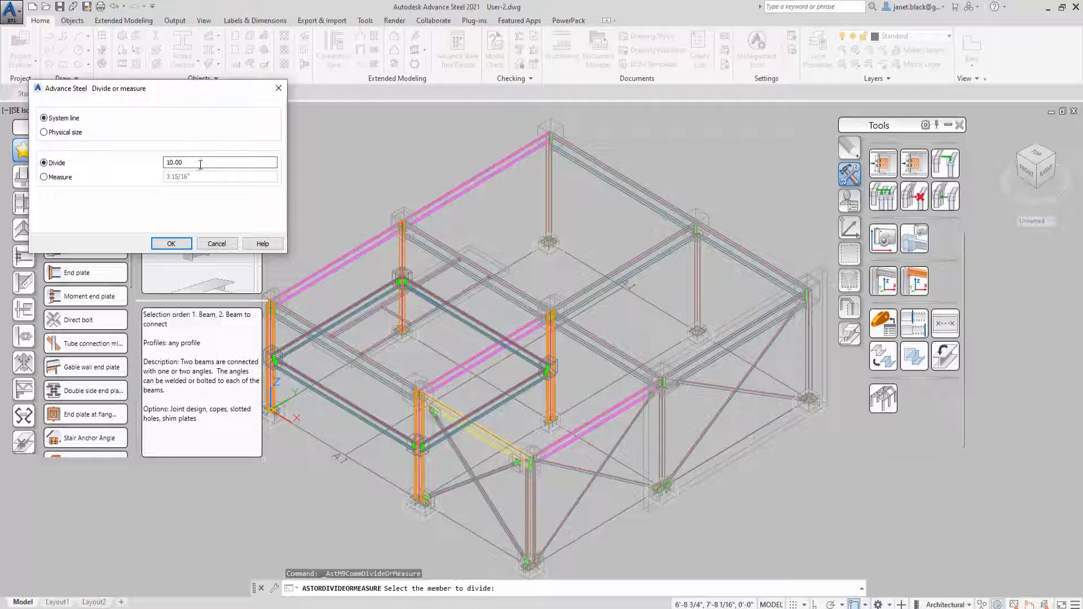
left_click_drag(198, 164, 152, 163)
type("5")
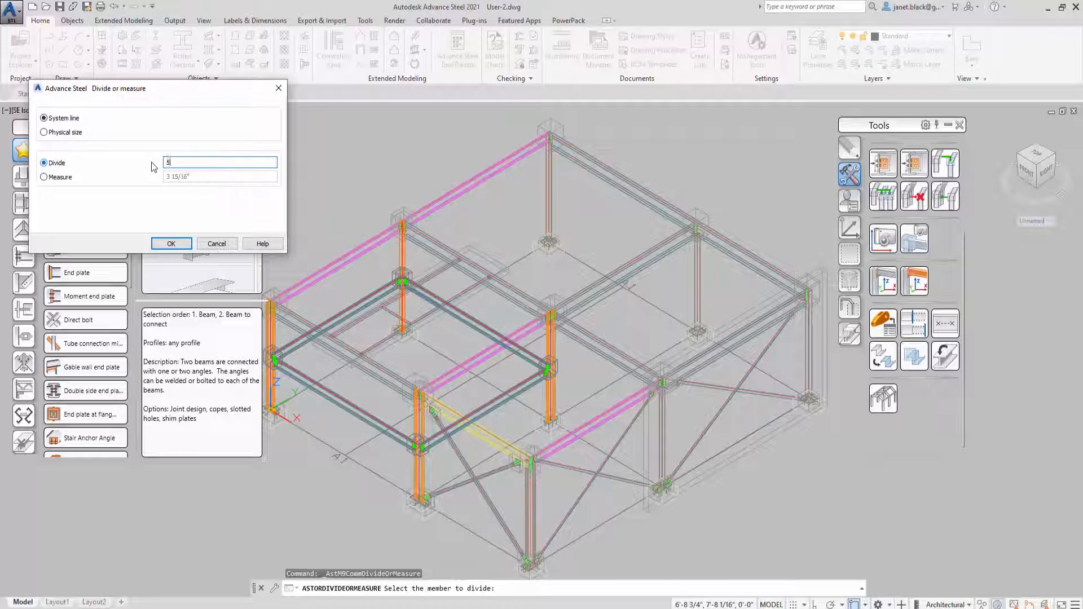
left_click(168, 243)
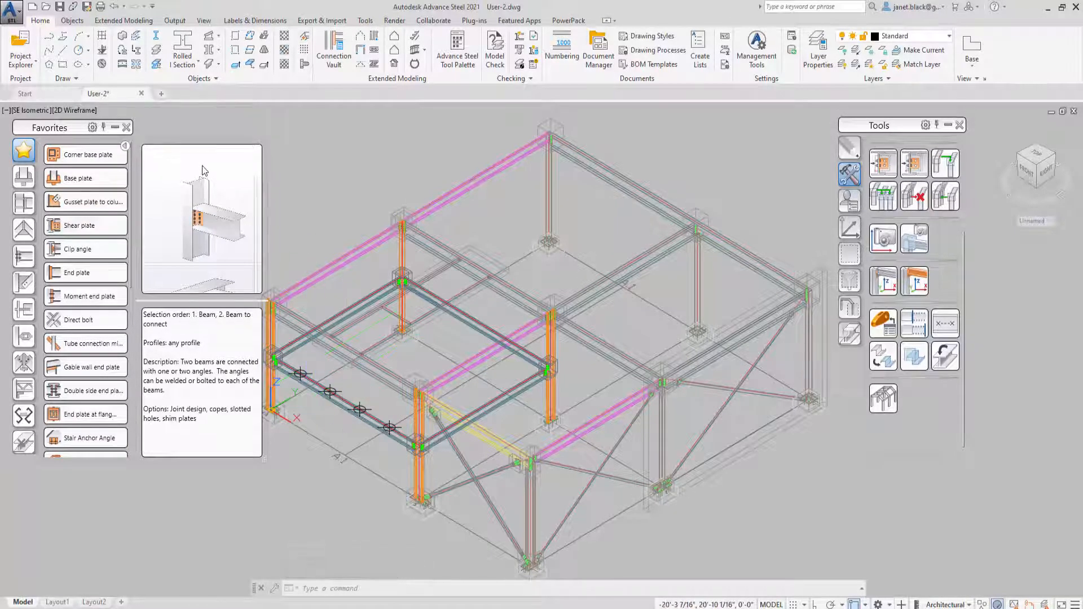
Step: Place a rolled I-section beam from the division point nearest the origin, ending perpendicular to the opposite lower-level beam's system line
left_click(188, 45)
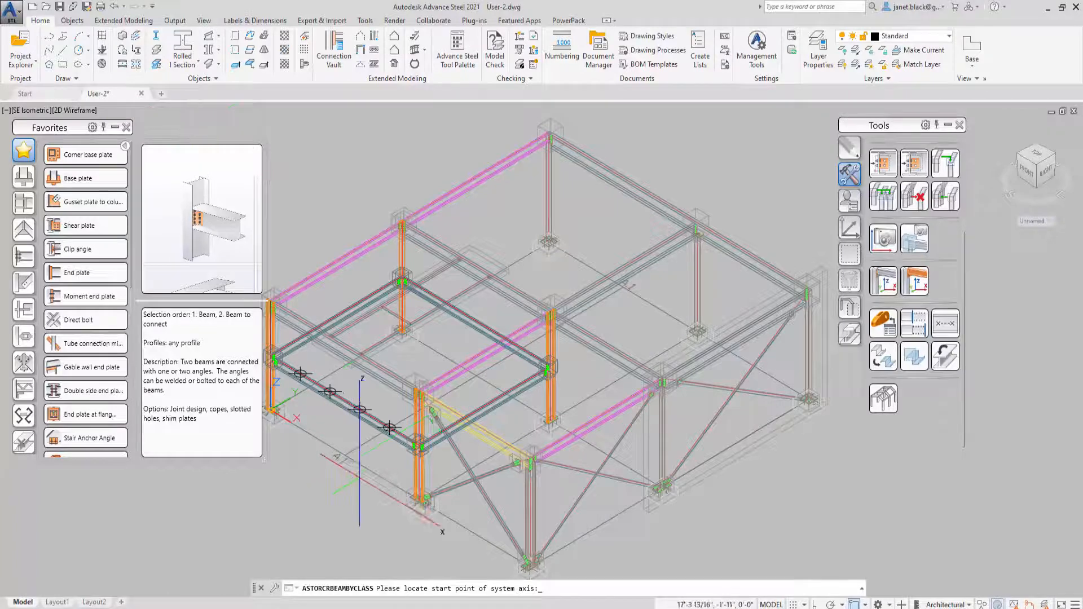
scroll(301, 372, "up", 6)
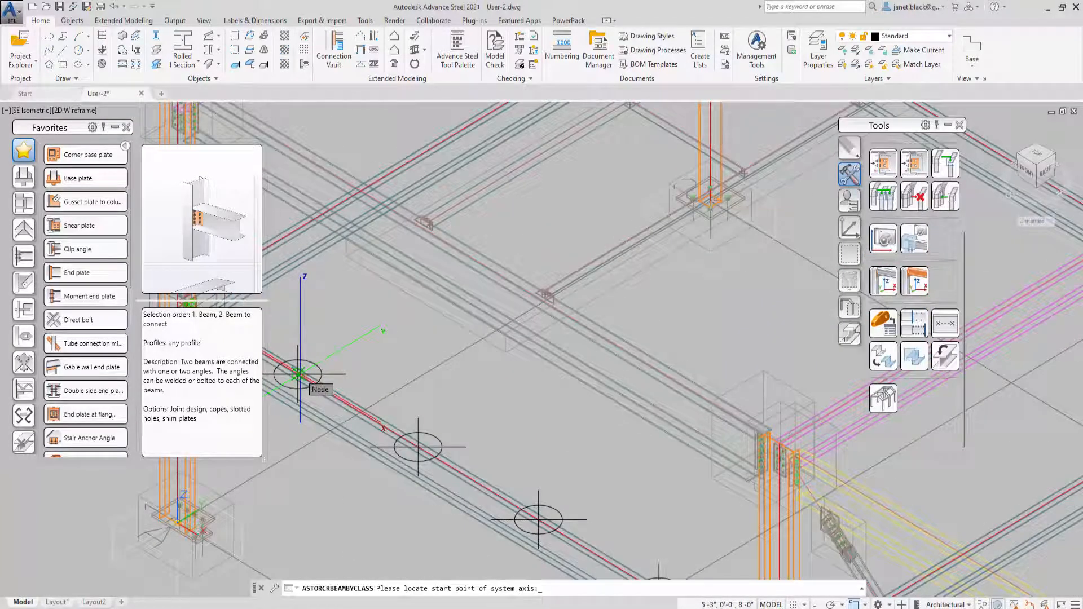
left_click(299, 373)
middle_click_drag(299, 373, 434, 311)
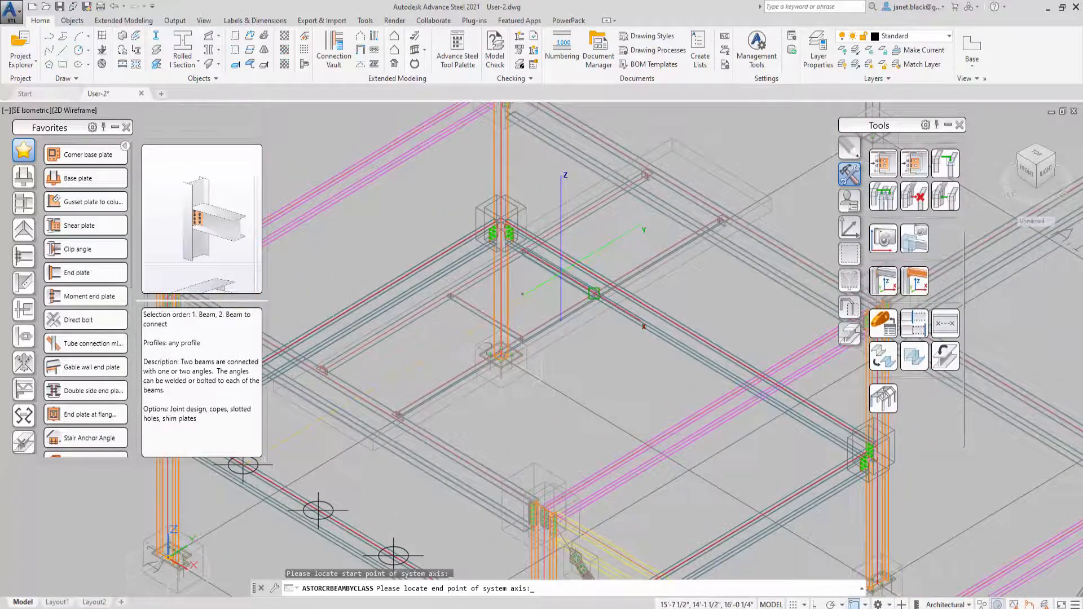
right_click(561, 275, "shift")
left_click(601, 479)
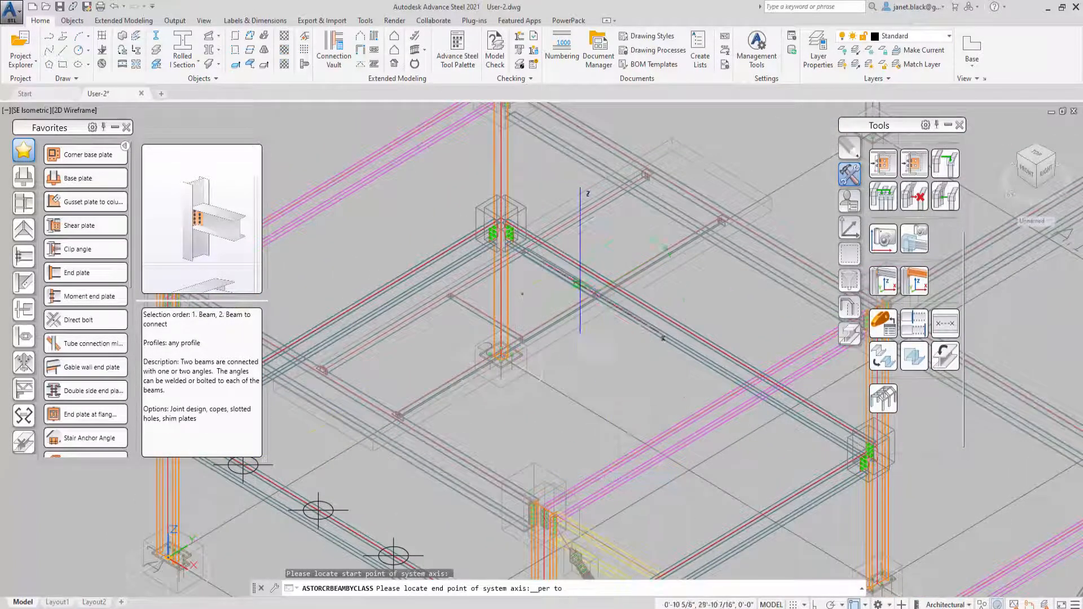
scroll(570, 265, "up", 4)
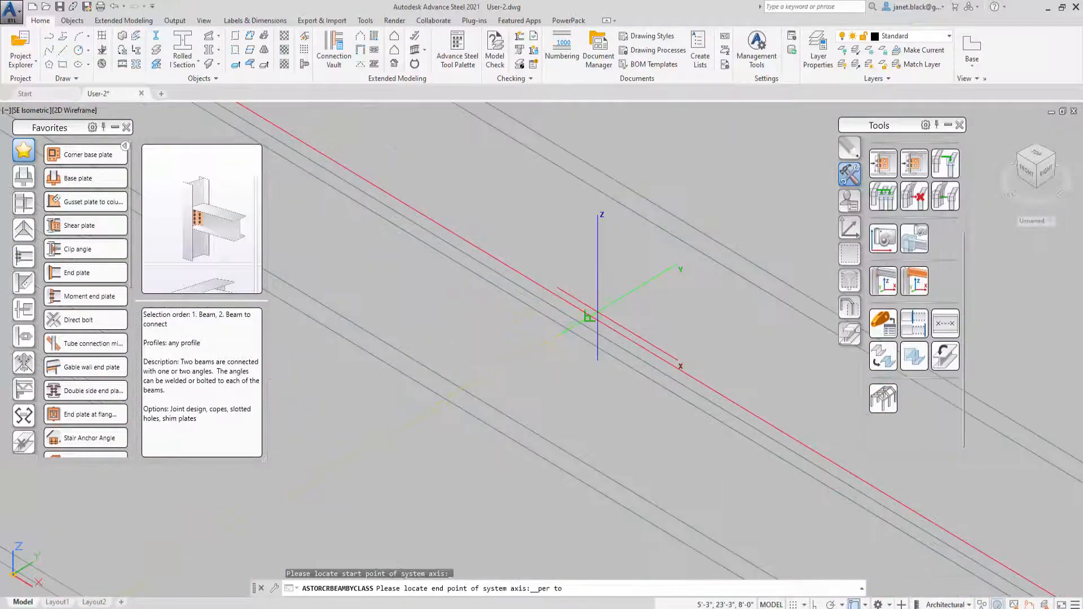
left_click(590, 314)
Step: Place a second infill beam from the second division point, ending perpendicular to the opposite lower-level beam
scroll(598, 313, "down", 4)
scroll(598, 319, "down", 5)
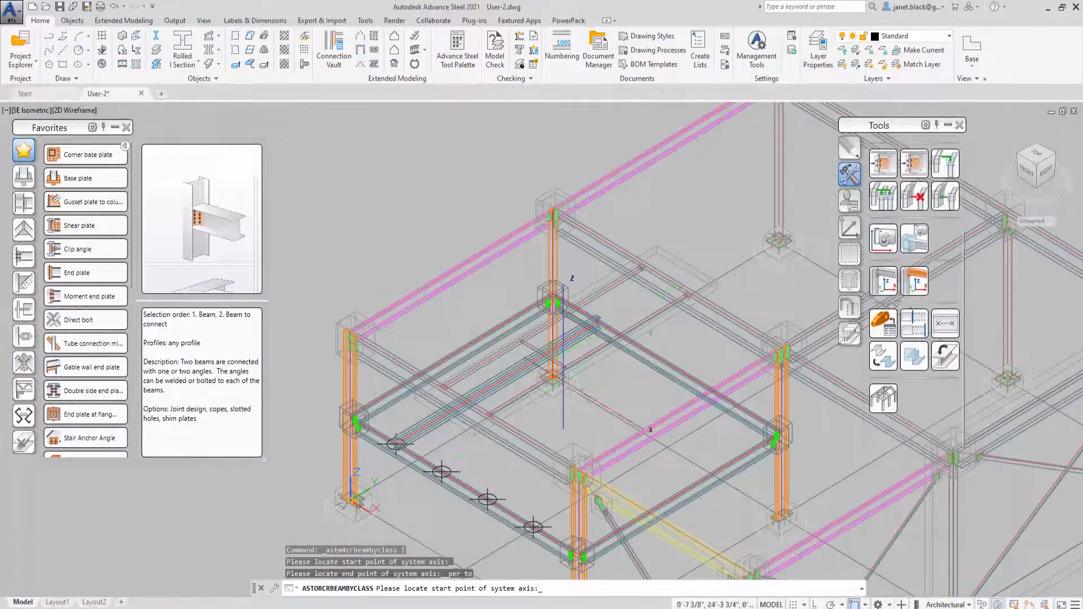
scroll(429, 479, "up", 5)
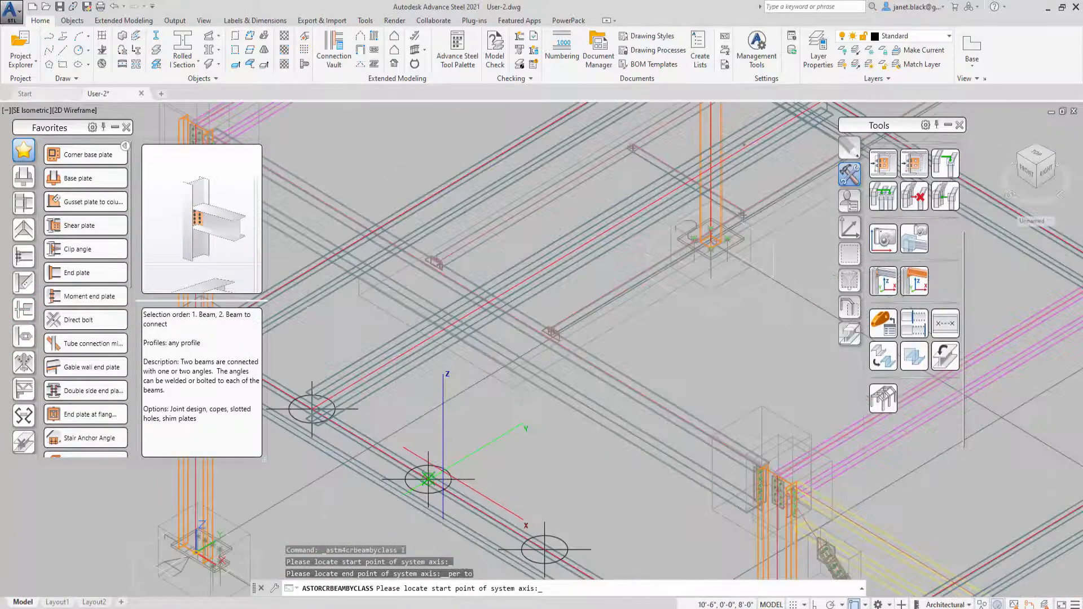
left_click(428, 478)
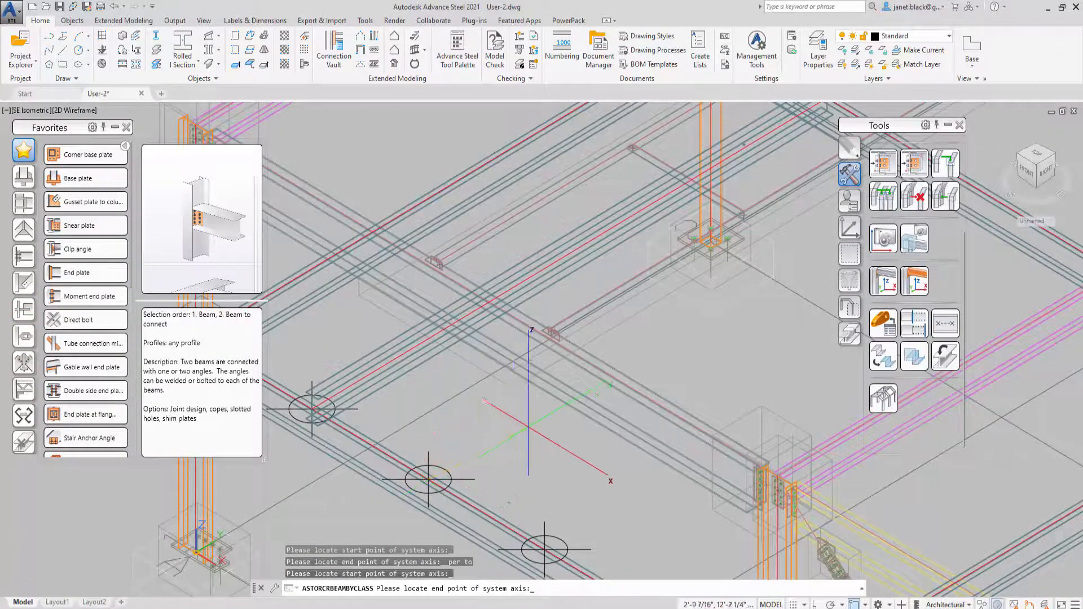
scroll(621, 395, "down", 5)
scroll(669, 443, "up", 5)
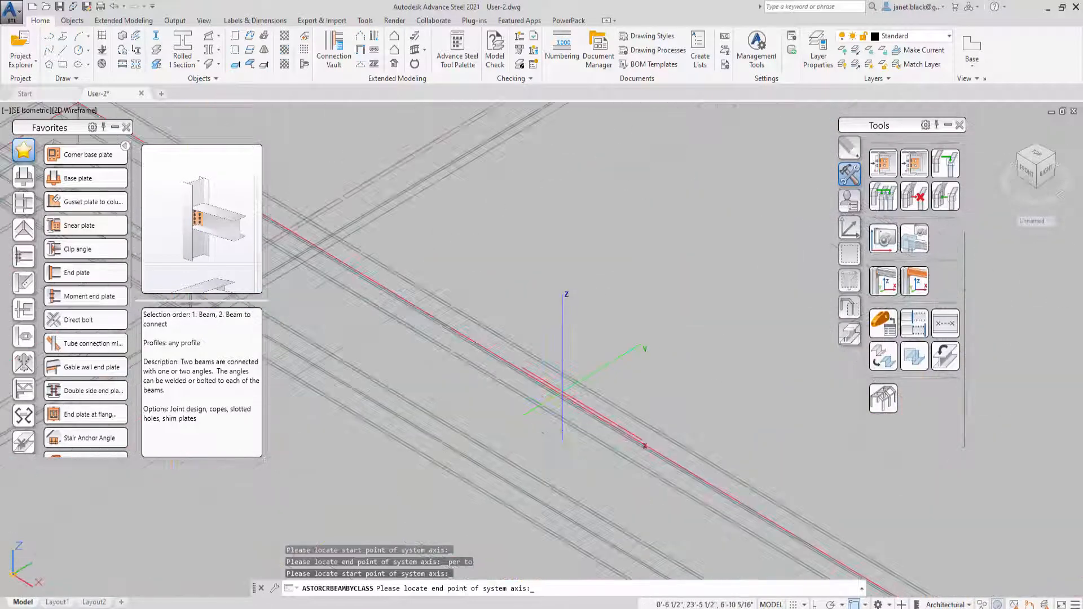
right_click(562, 378, "shift")
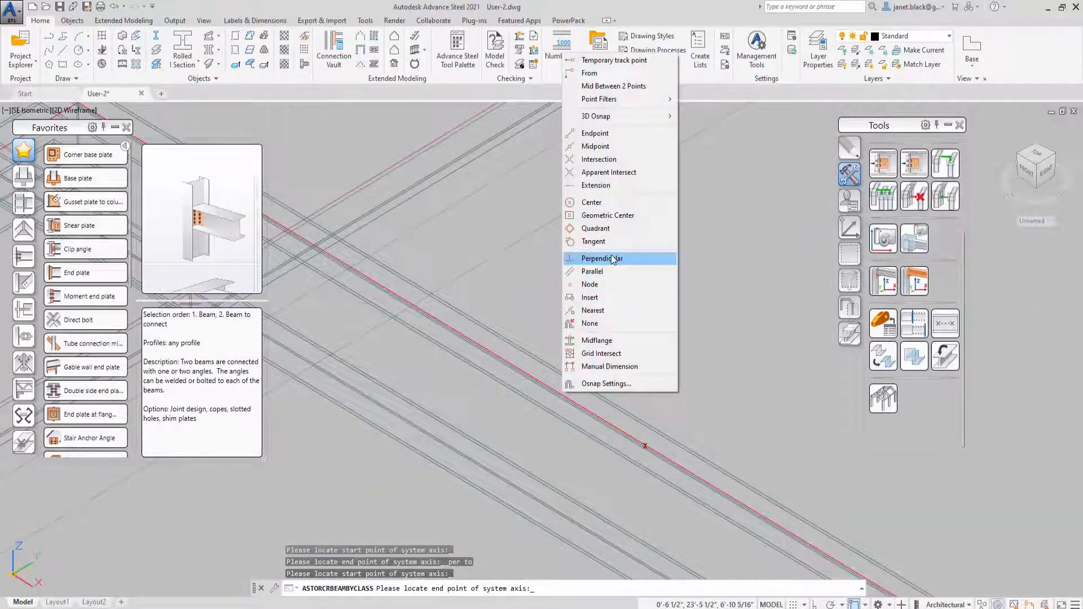
left_click(613, 259)
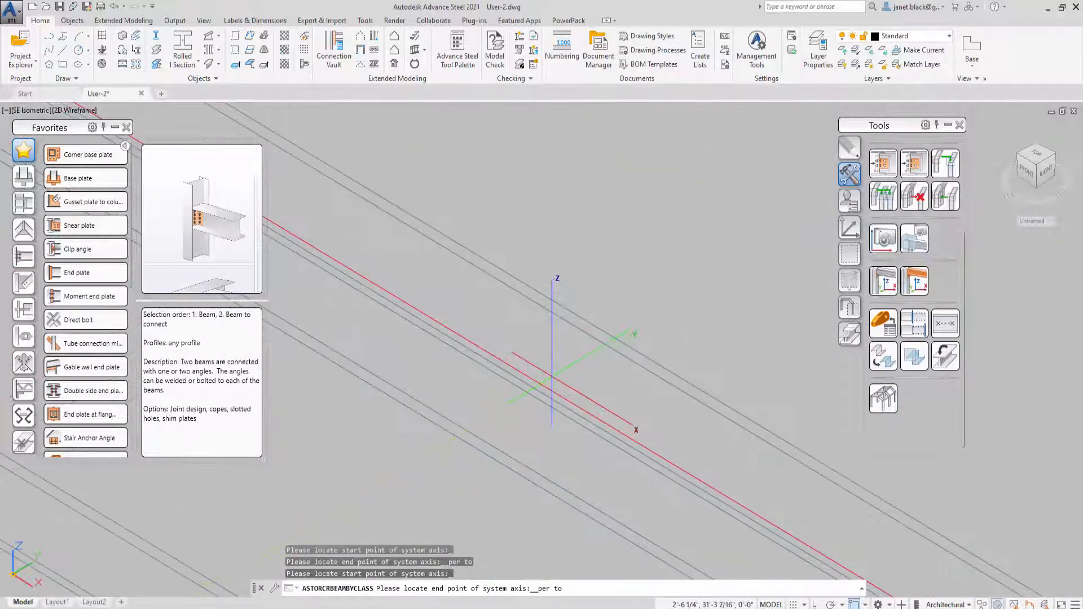
scroll(540, 379, "up", 2)
left_click(531, 382)
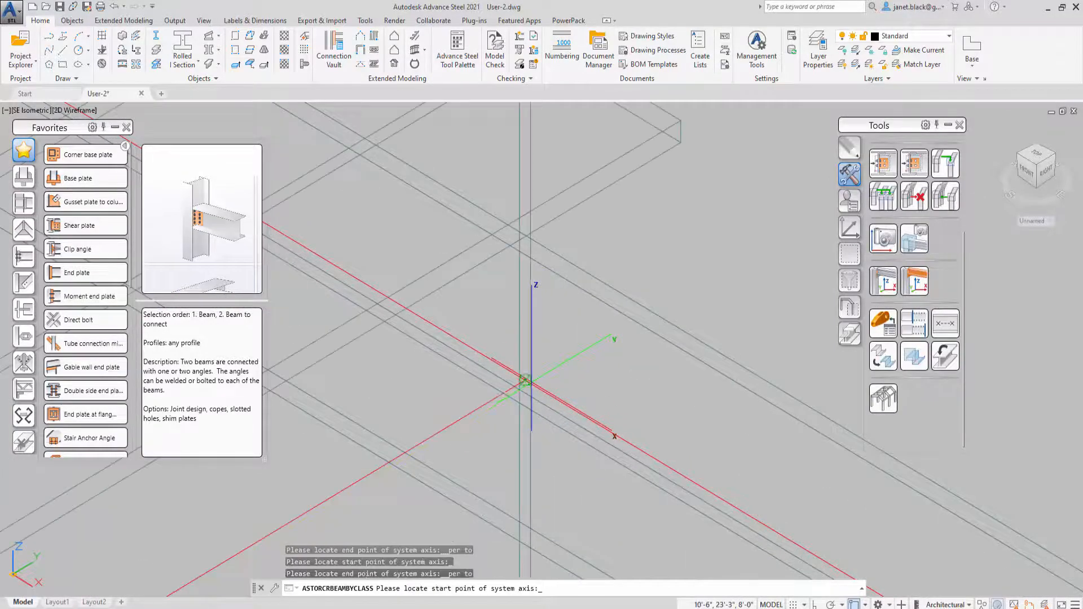
Step: Place a third infill beam from the third division point, ending perpendicular to the opposite lower-level beam
scroll(525, 380, "down", 5)
scroll(525, 532, "up", 2)
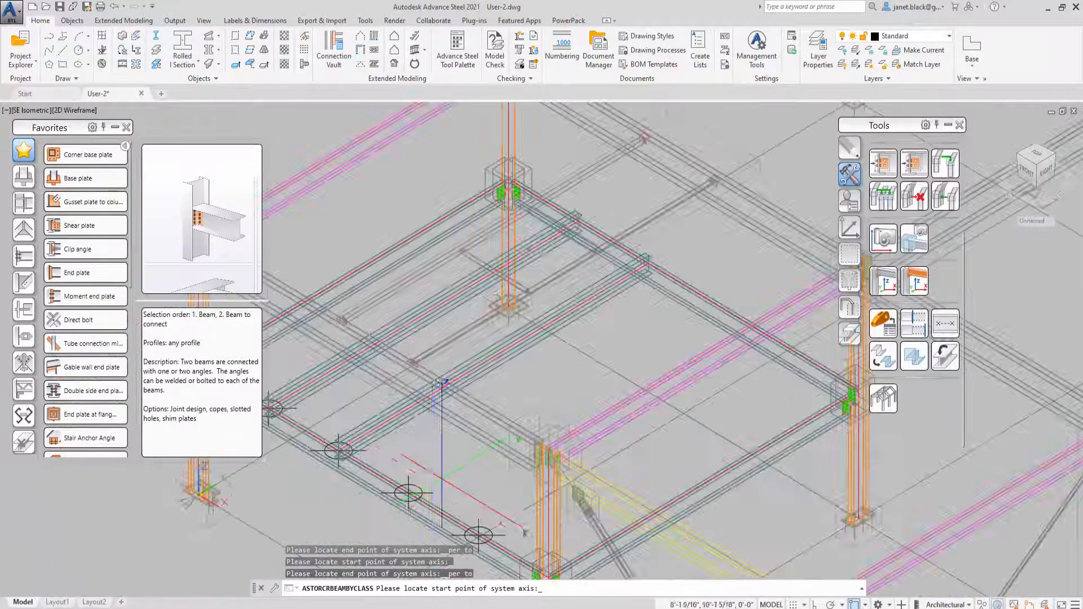
left_click(427, 483)
scroll(515, 433, "down", 2)
middle_click_drag(595, 376, 579, 390)
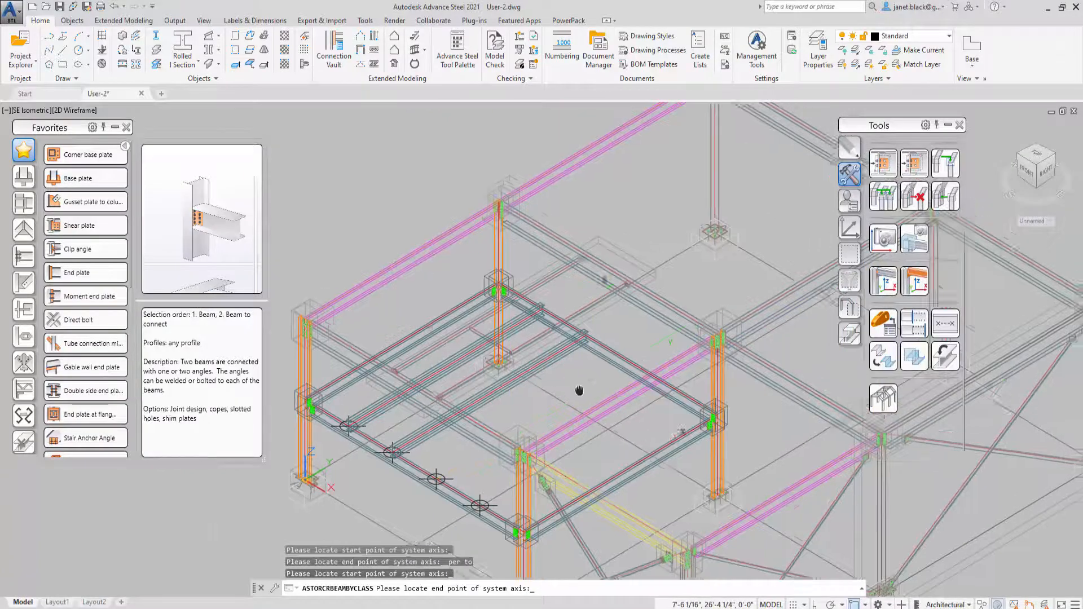
scroll(580, 391, "up", 8)
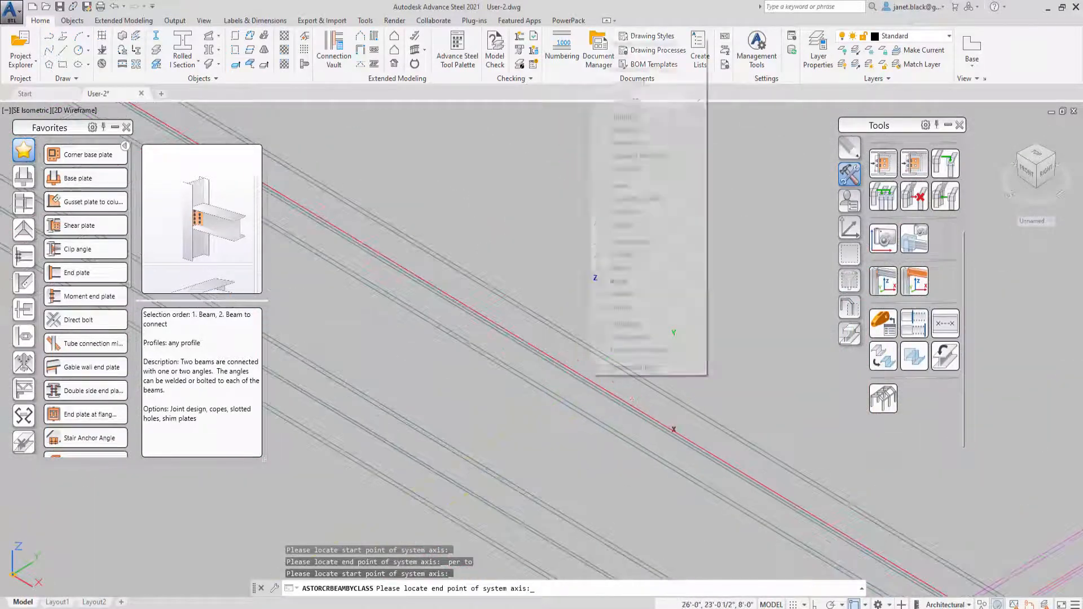
left_click(632, 242)
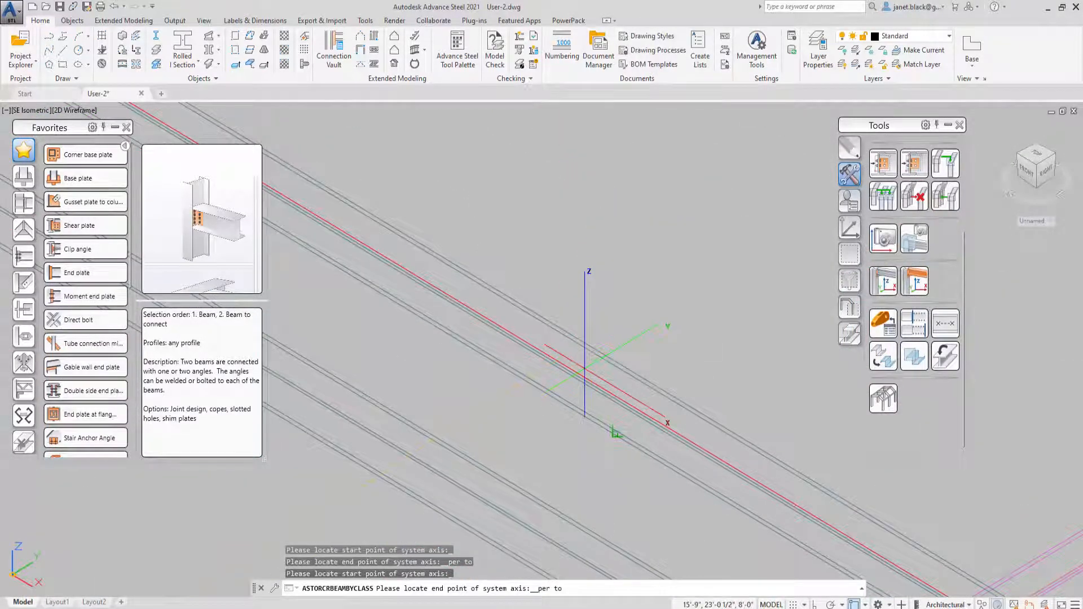
scroll(630, 403, "up", 4)
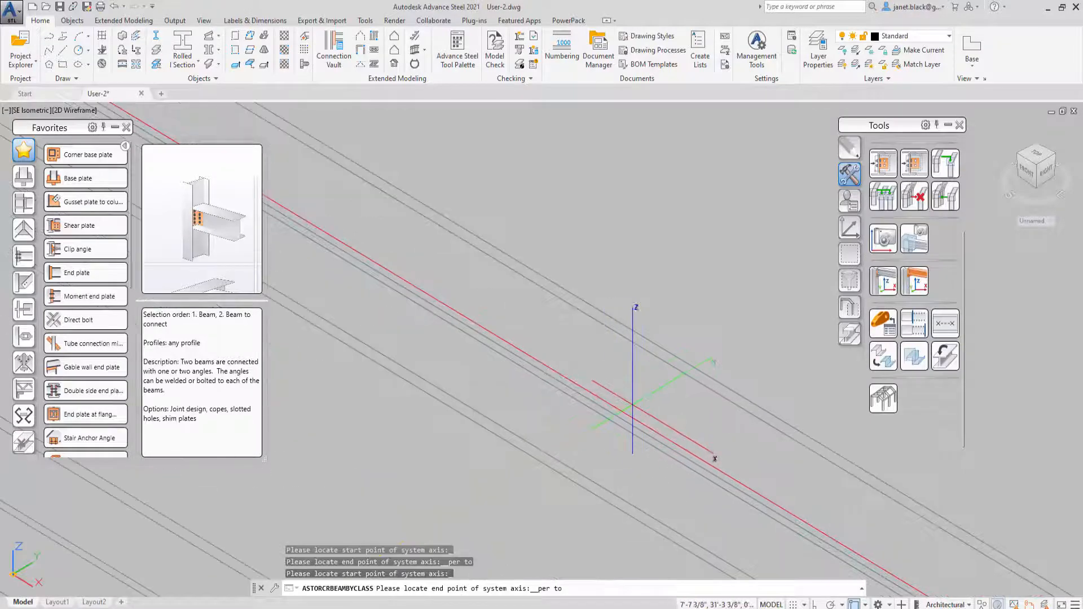
scroll(659, 434, "up", 2)
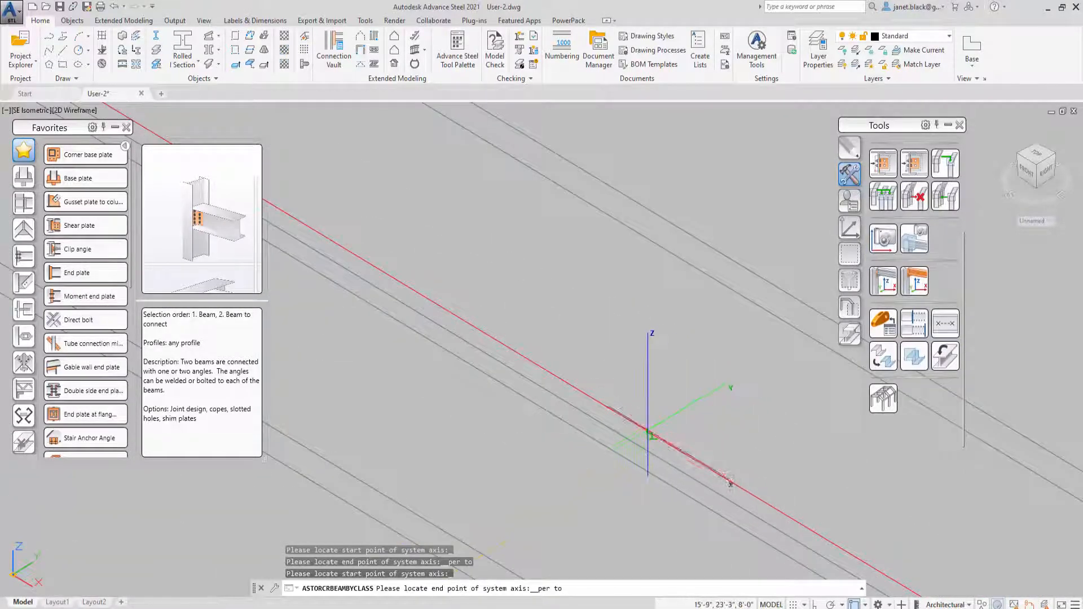
left_click(649, 434)
Step: Place a fourth infill beam from the last division point, ending perpendicular to the opposite lower-level beam
scroll(648, 435, "down", 8)
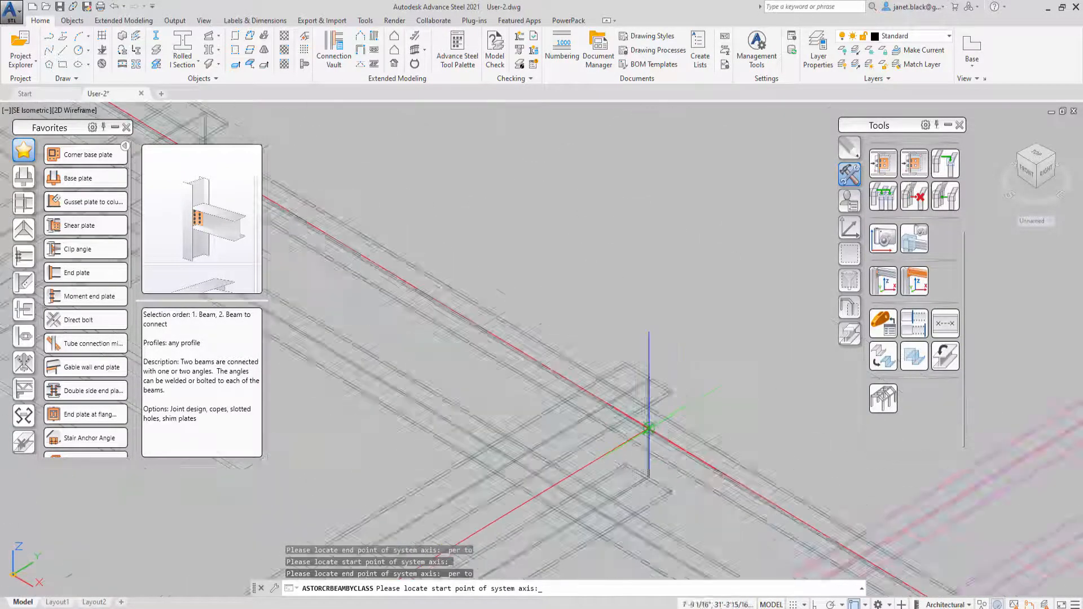
scroll(645, 432, "up", 6)
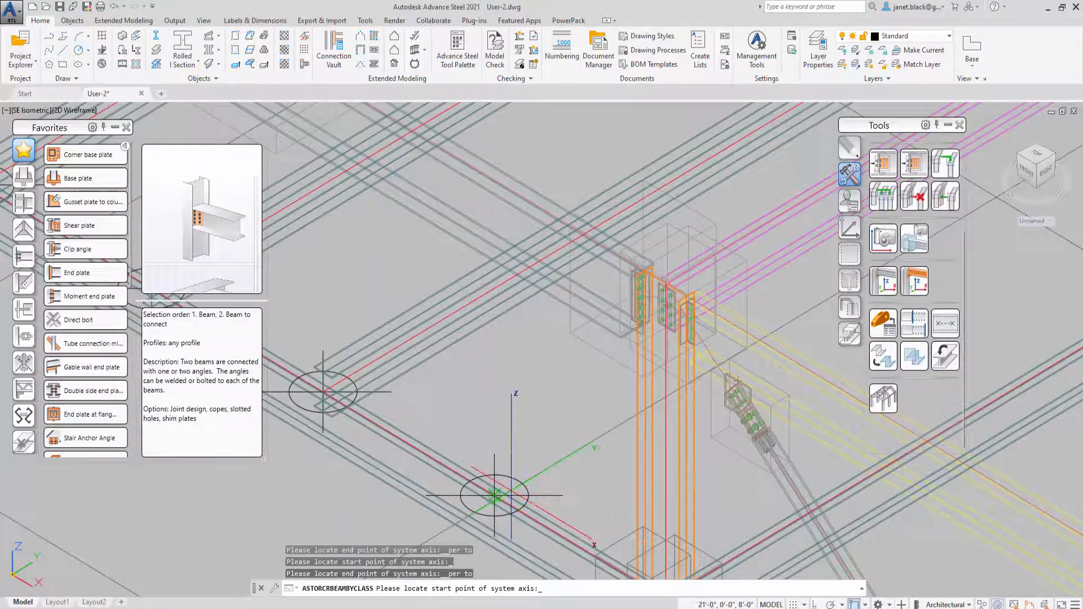
left_click(530, 477)
scroll(530, 476, "down", 5)
scroll(550, 474, "up", 8)
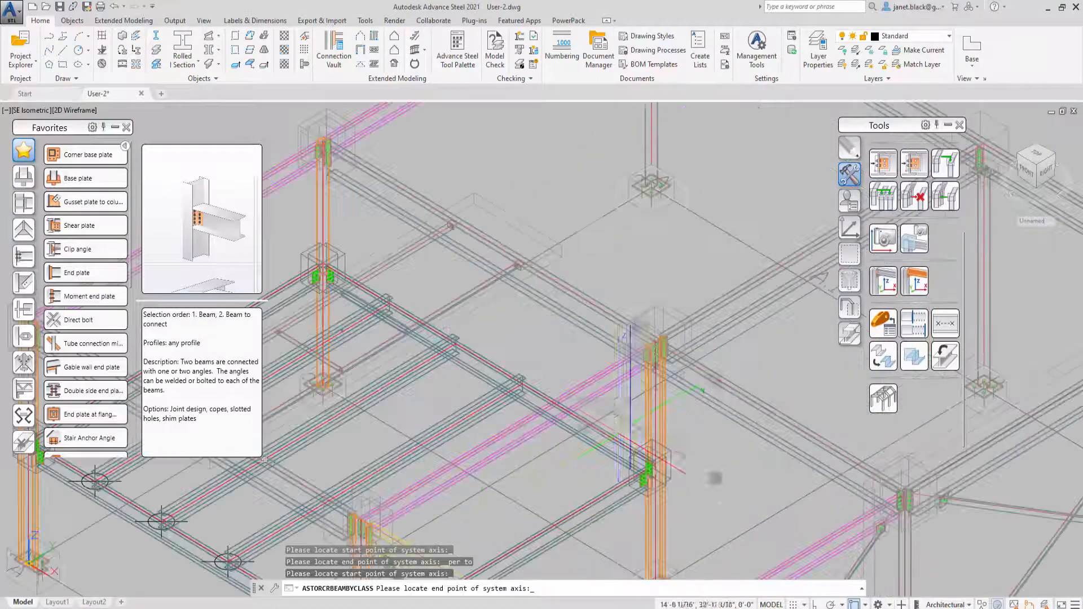
scroll(606, 395, "up", 2)
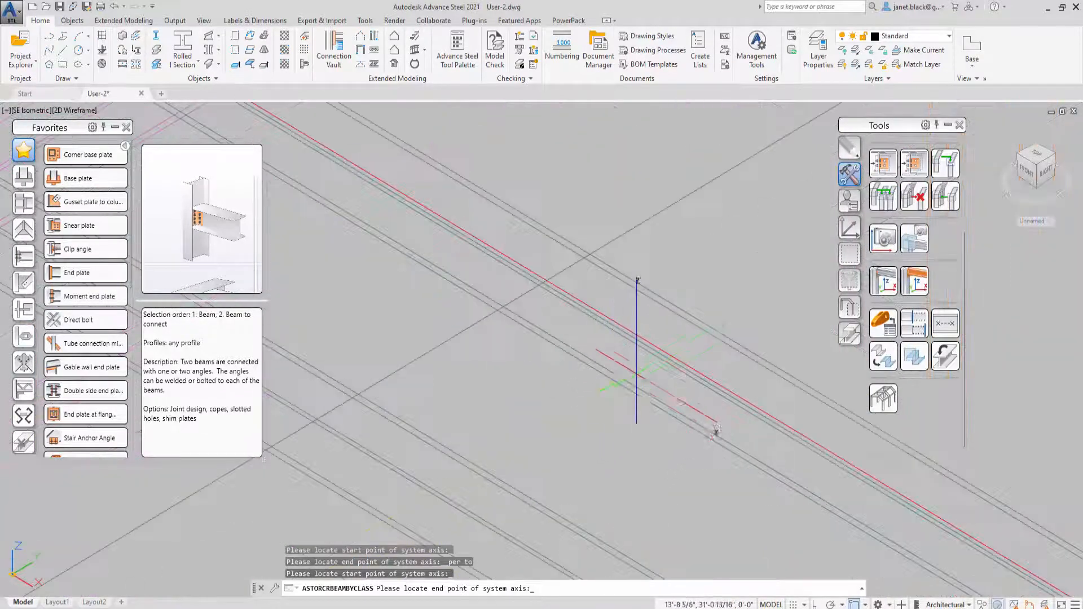
scroll(654, 349, "up", 2)
right_click(658, 330, "shift")
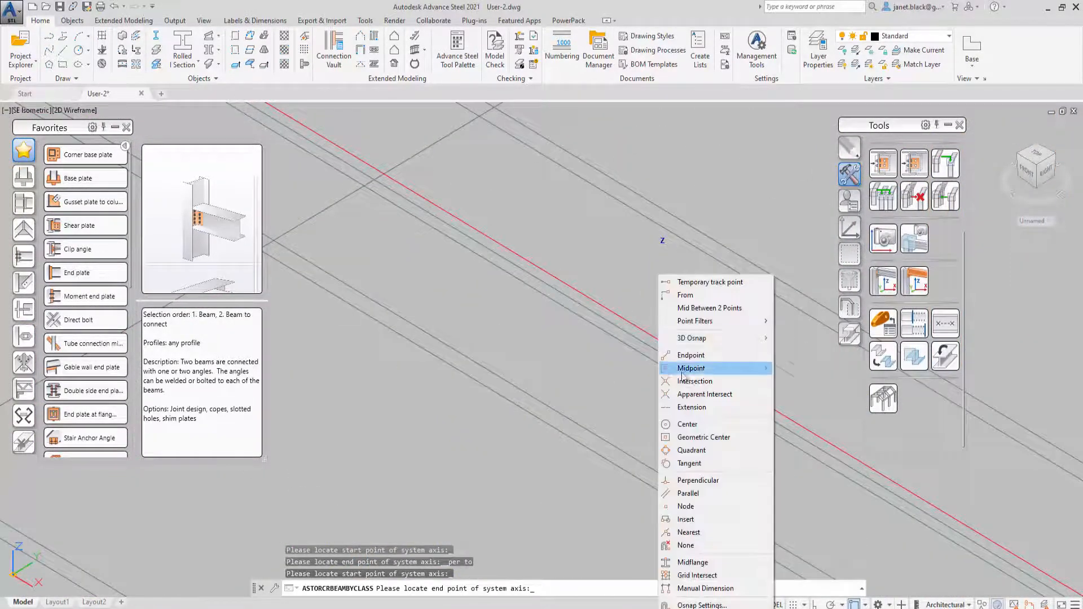
left_click(698, 481)
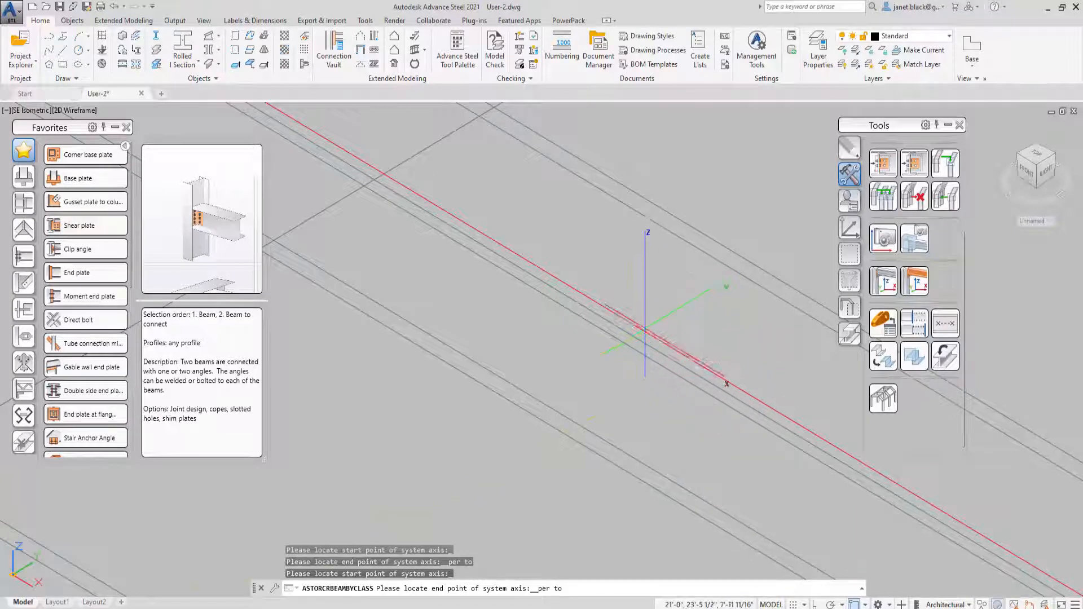
scroll(671, 349, "down", 3)
scroll(613, 282, "up", 5)
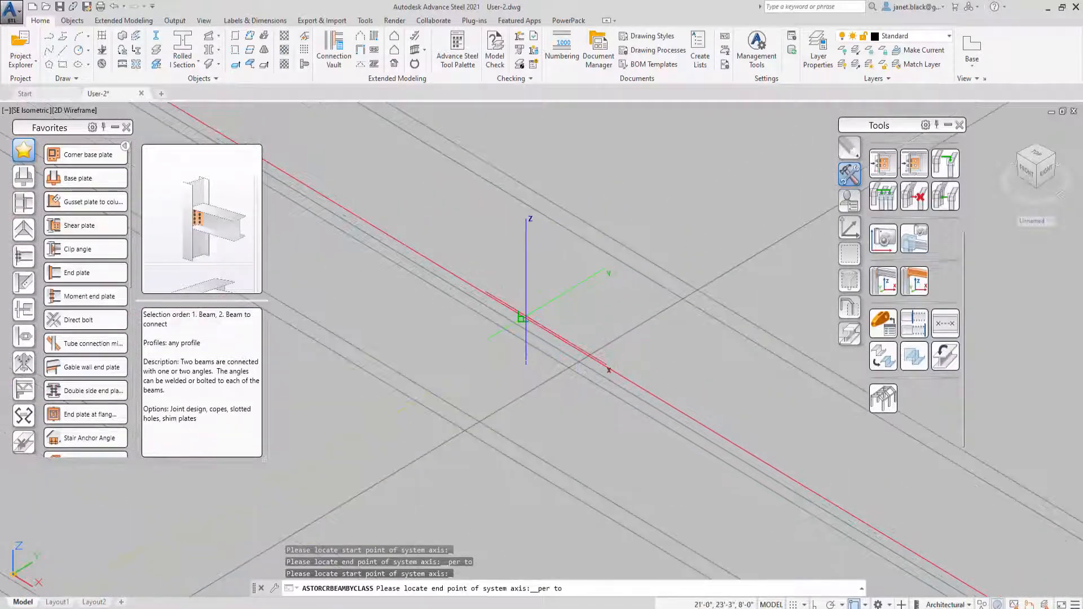
left_click(521, 317)
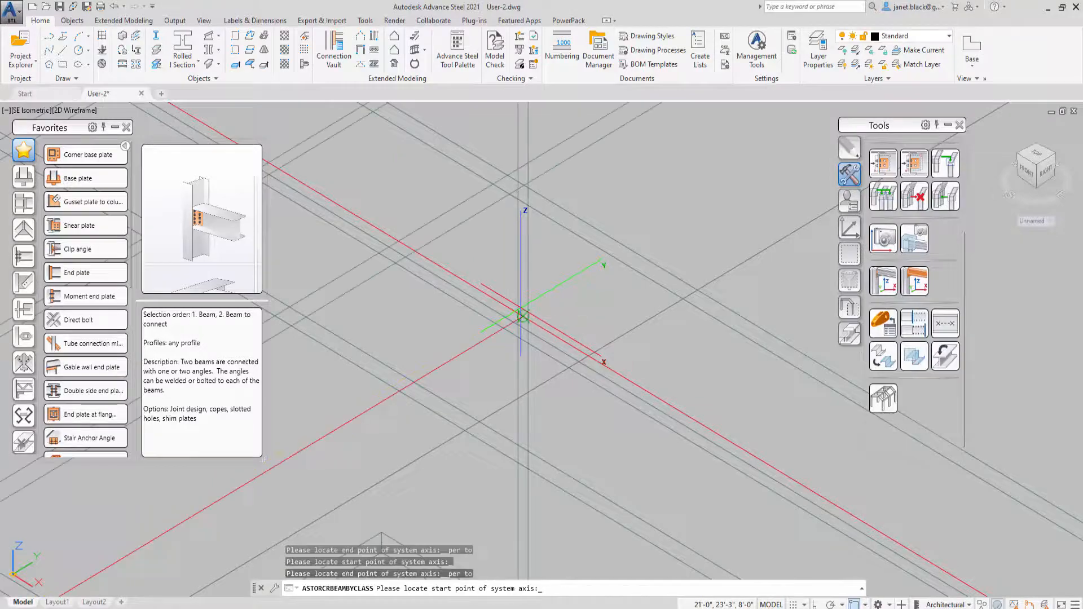
Step: Finish placing beams and set the section of the new infill beams to AISC 14.1 W, W10x26
scroll(522, 307, "down", 5)
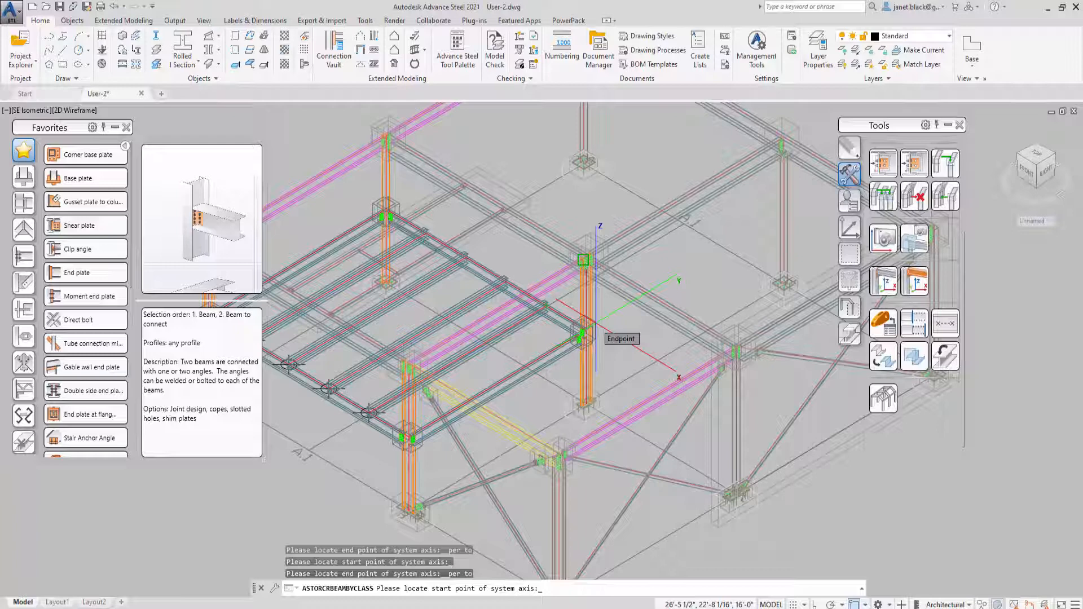
key("Return")
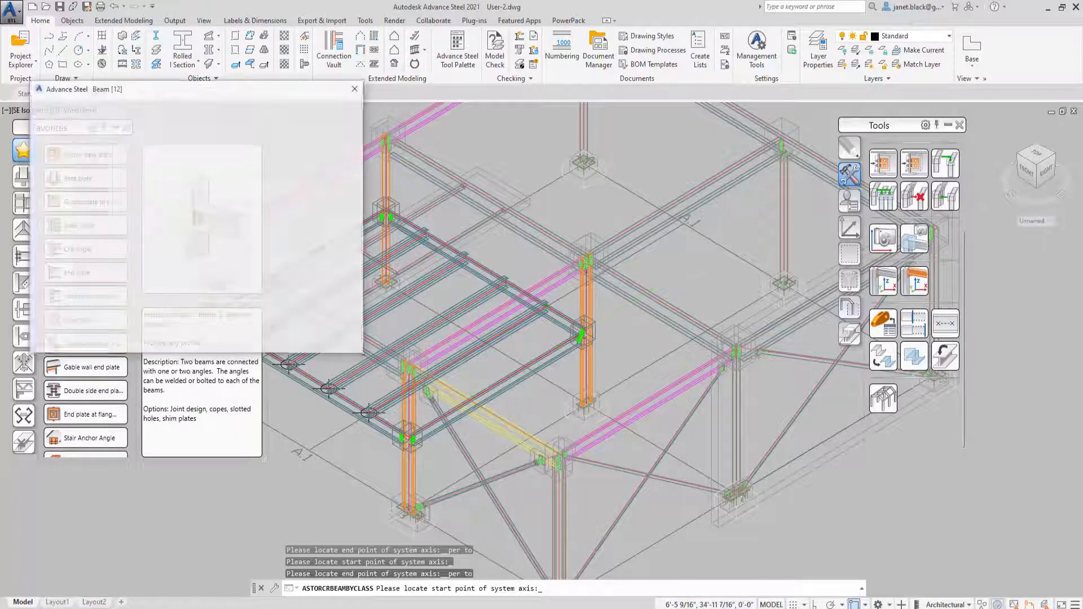
left_click(278, 120)
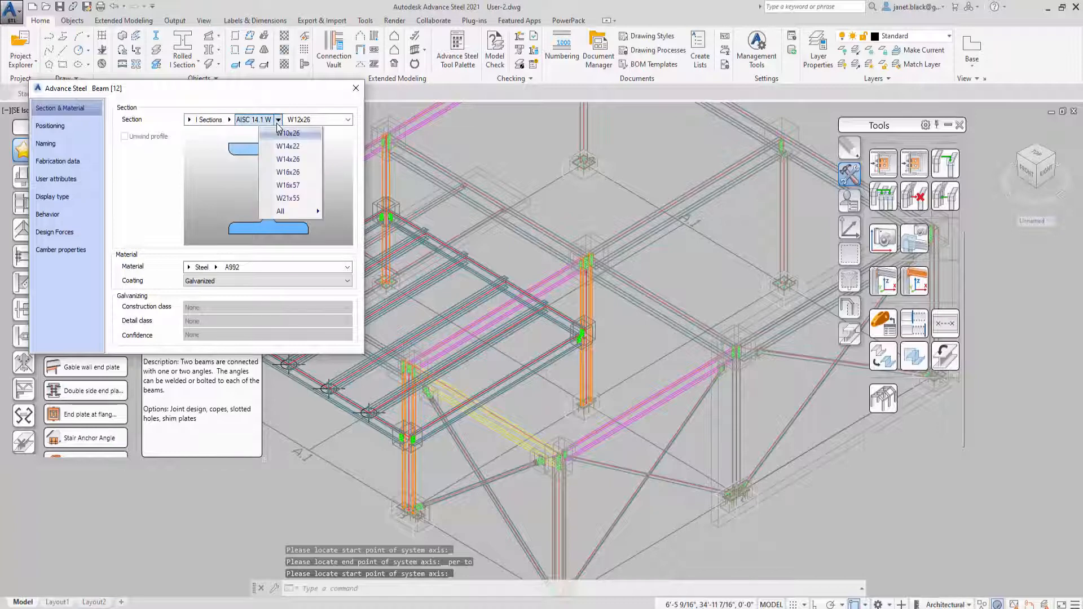
left_click(289, 135)
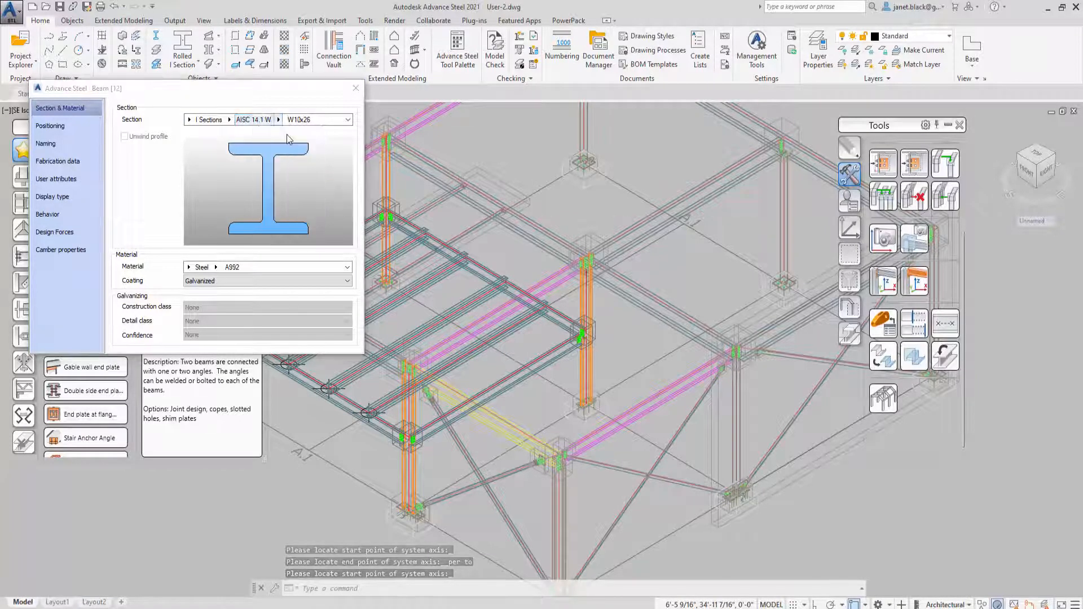
left_click_drag(286, 94, 908, 146)
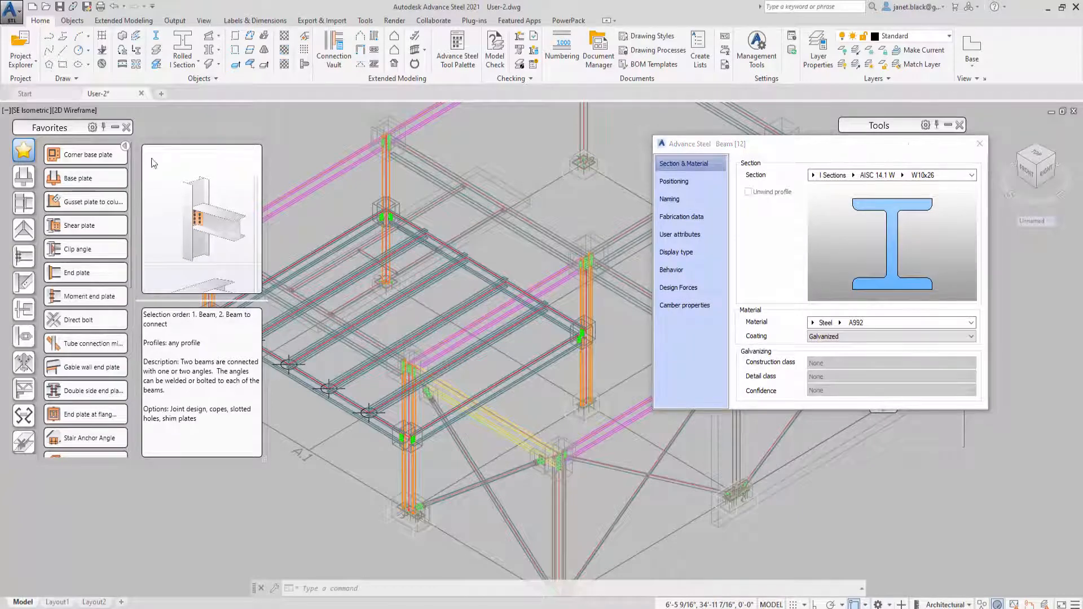
Step: Set the infill beams' offset to the top-centre point and their model role to Beam, and close their properties
left_click(114, 129)
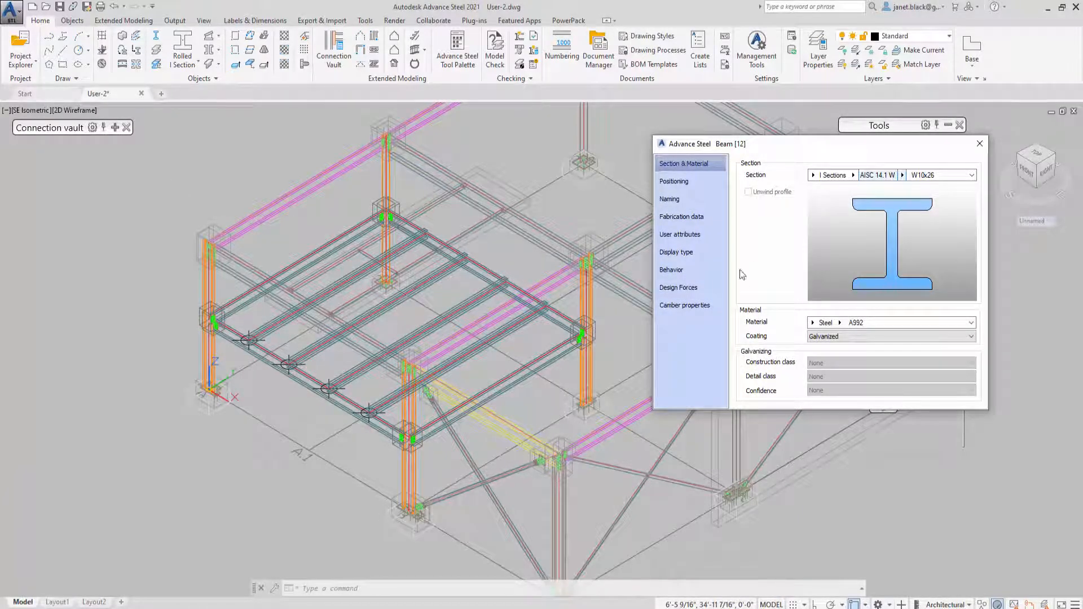
left_click(709, 188)
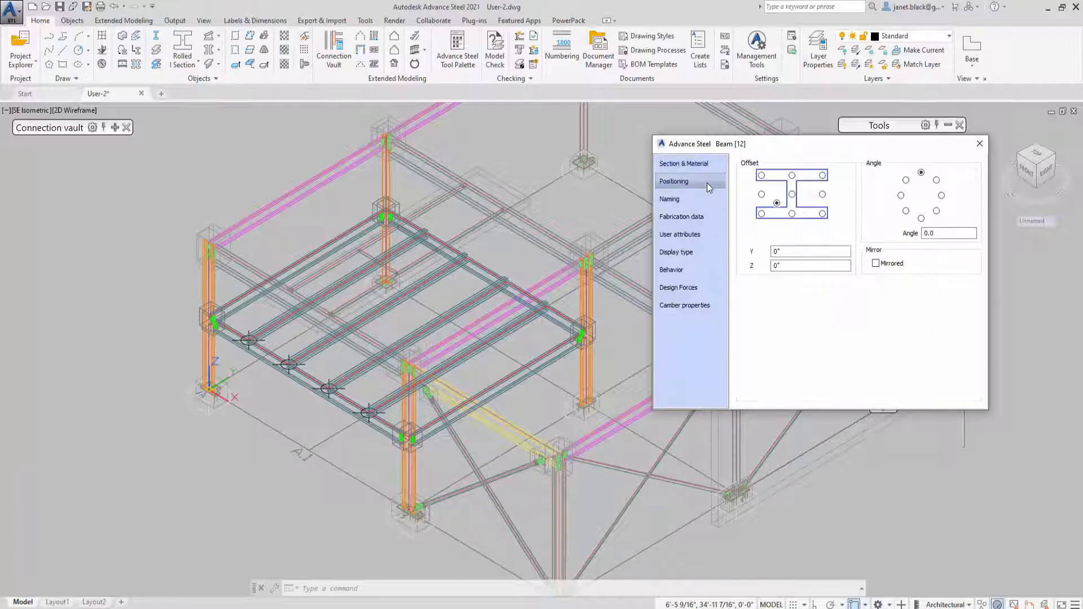
left_click(792, 176)
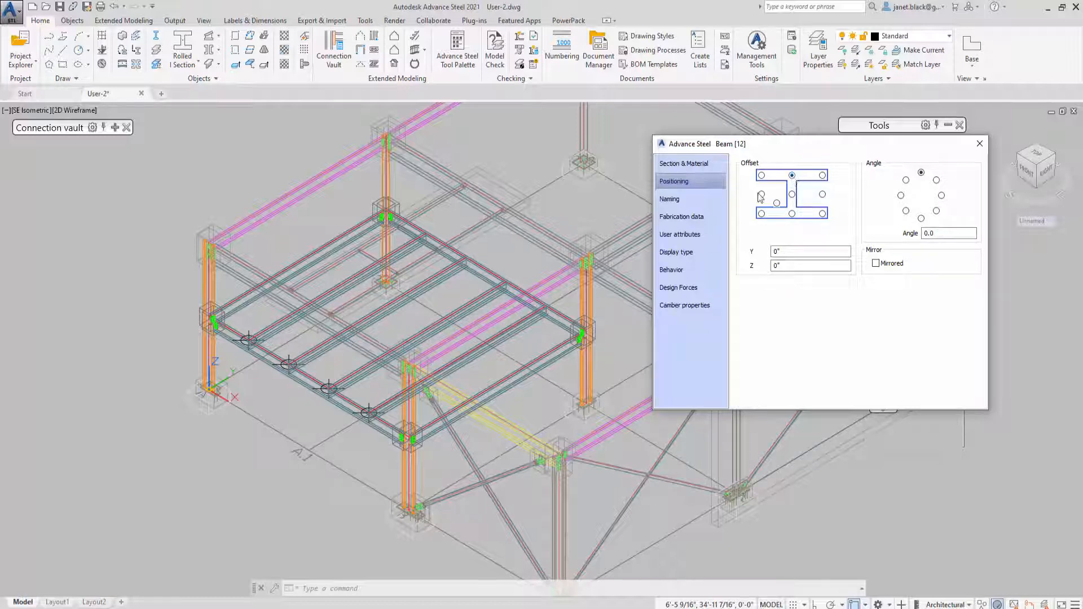
left_click(716, 201)
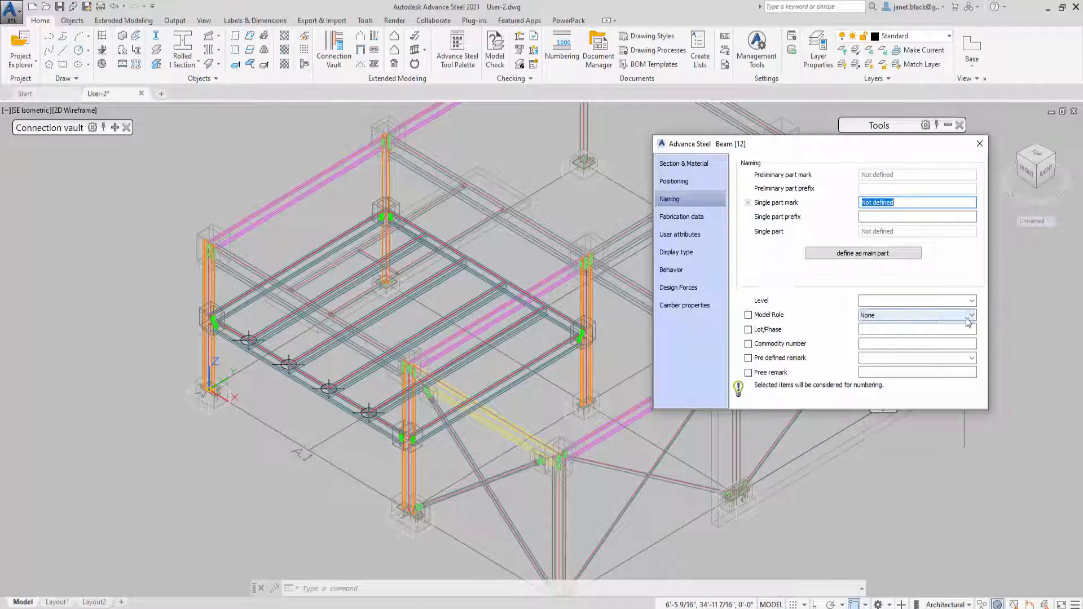
left_click(971, 316)
key("b")
key("Return")
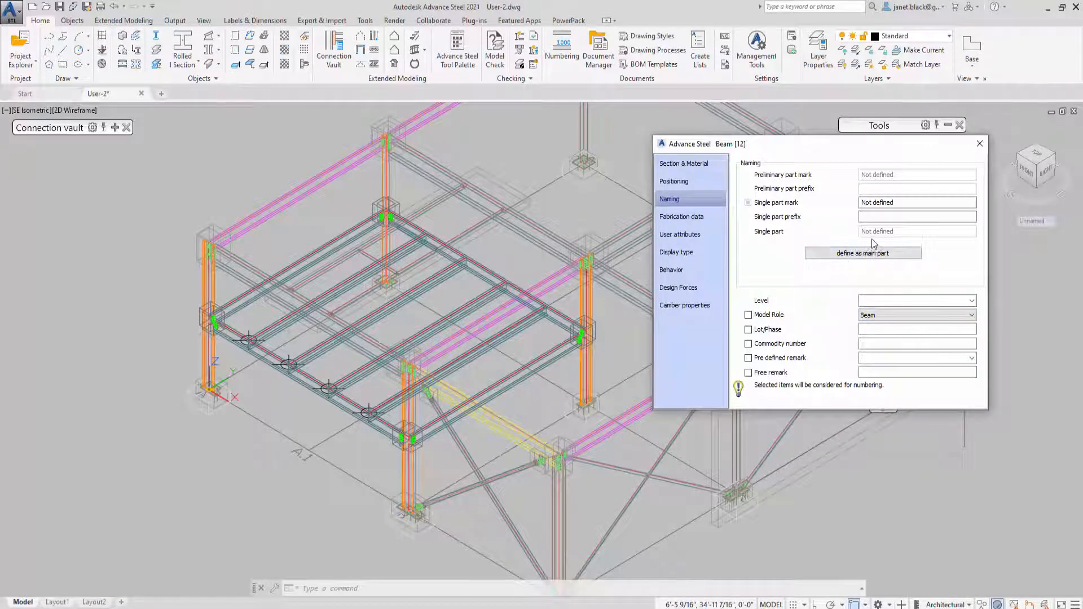
left_click(699, 164)
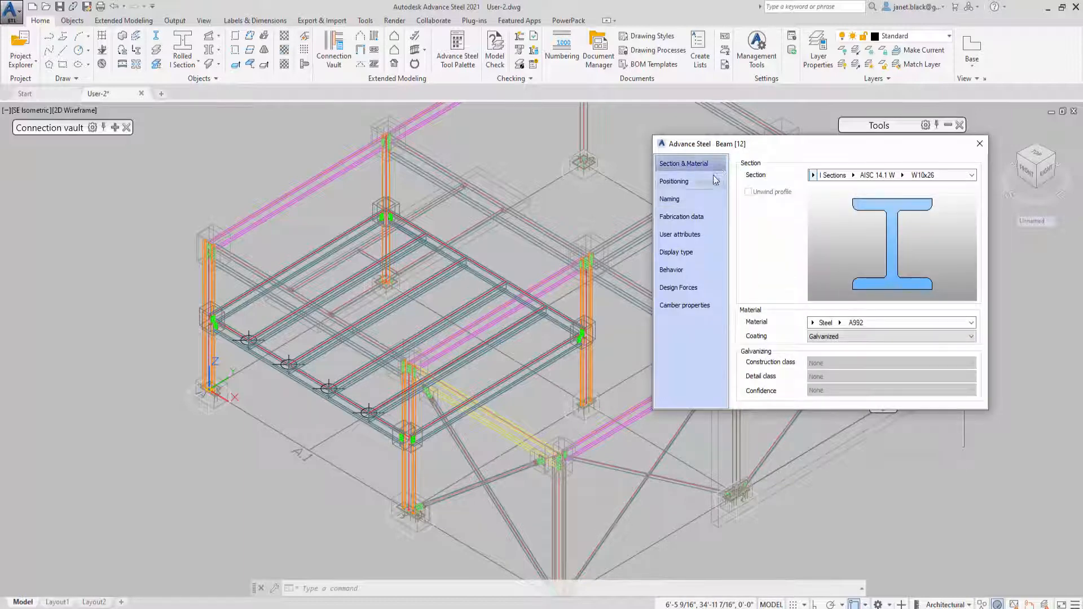
left_click(979, 144)
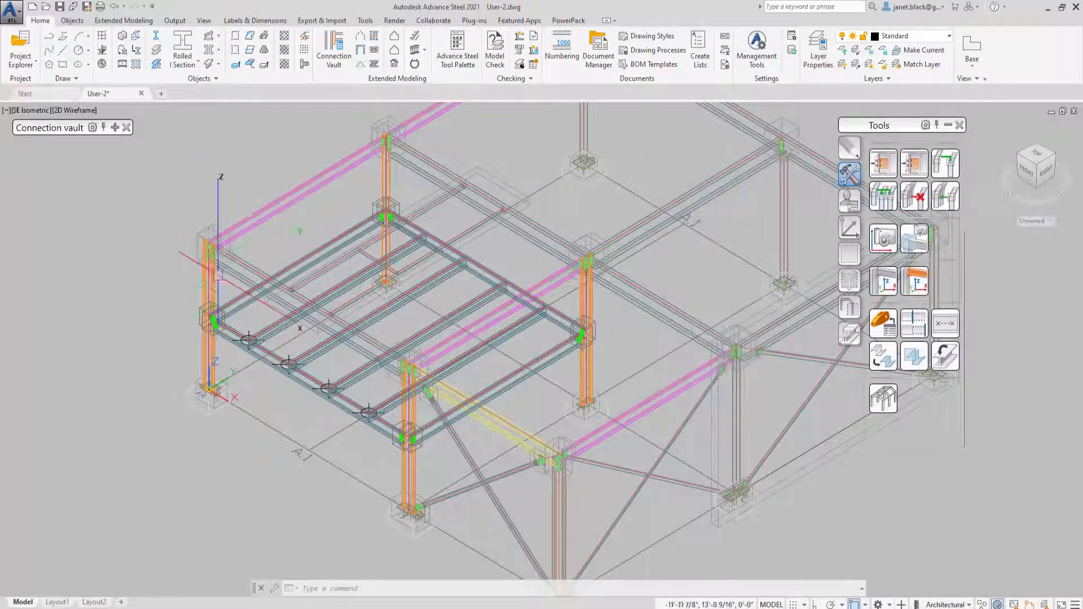
Step: Create a clip angle joint attaching the infill beam nearest the origin to the supporting lower-level beam
scroll(245, 318, "up", 2)
scroll(245, 319, "up", 2)
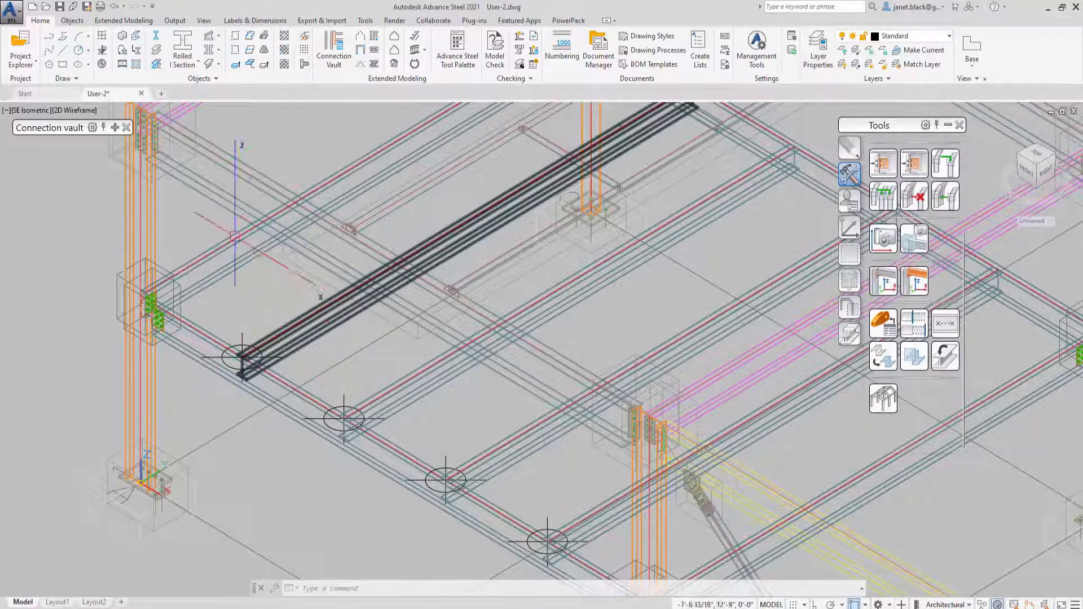
left_click(115, 128)
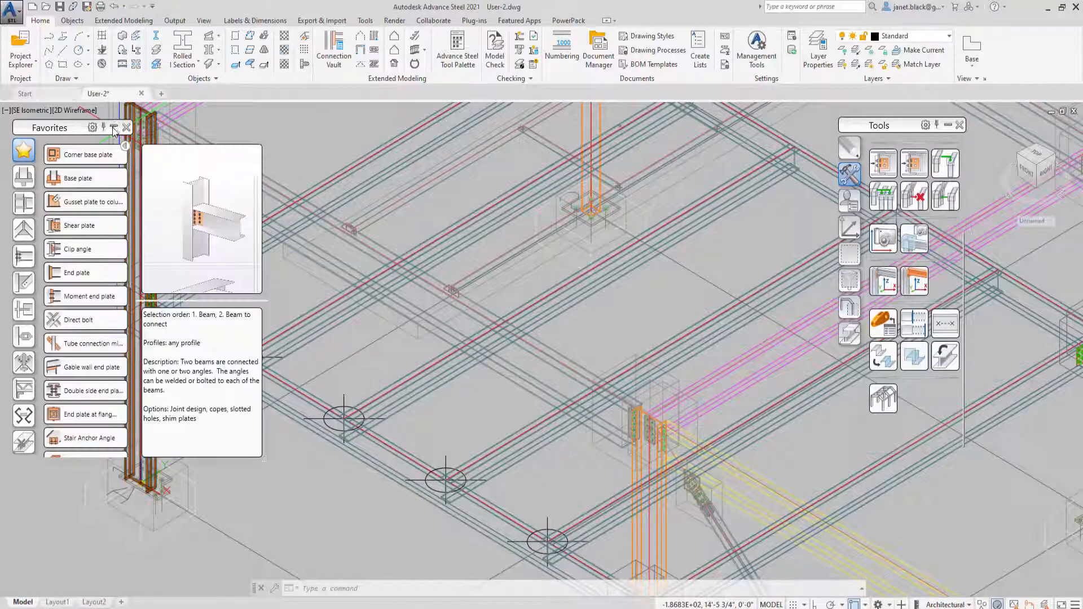
left_click(79, 252)
middle_click_drag(355, 324, 529, 316)
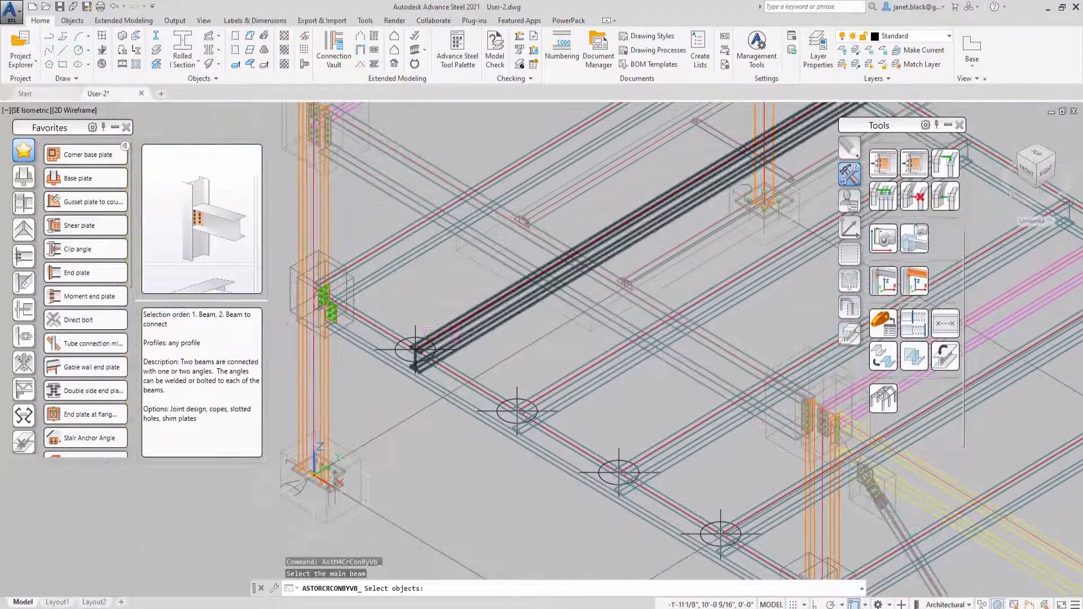
scroll(432, 333, "up", 3)
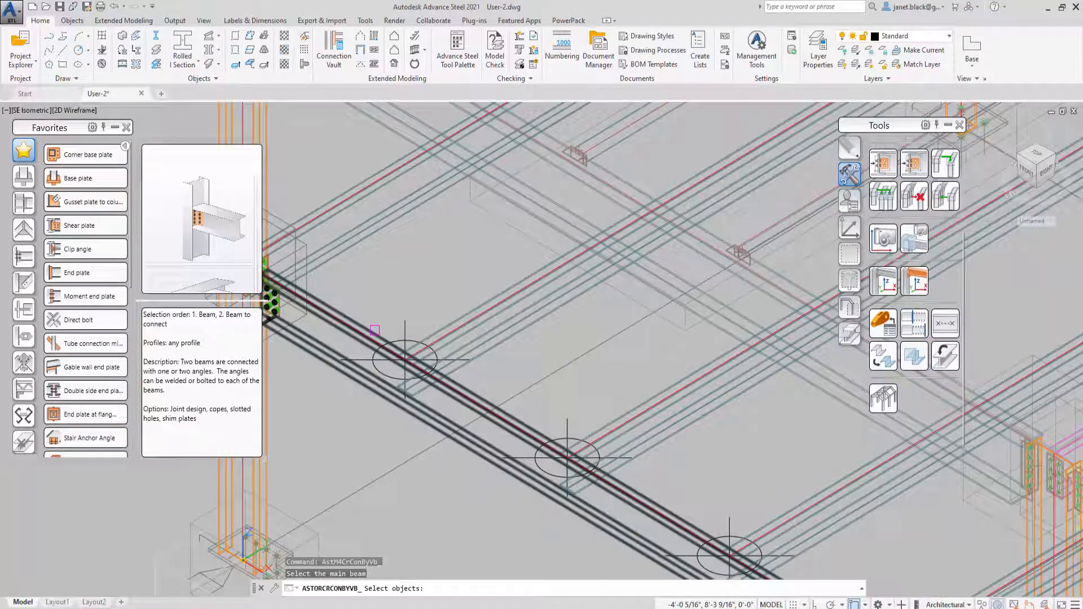
left_click(369, 328)
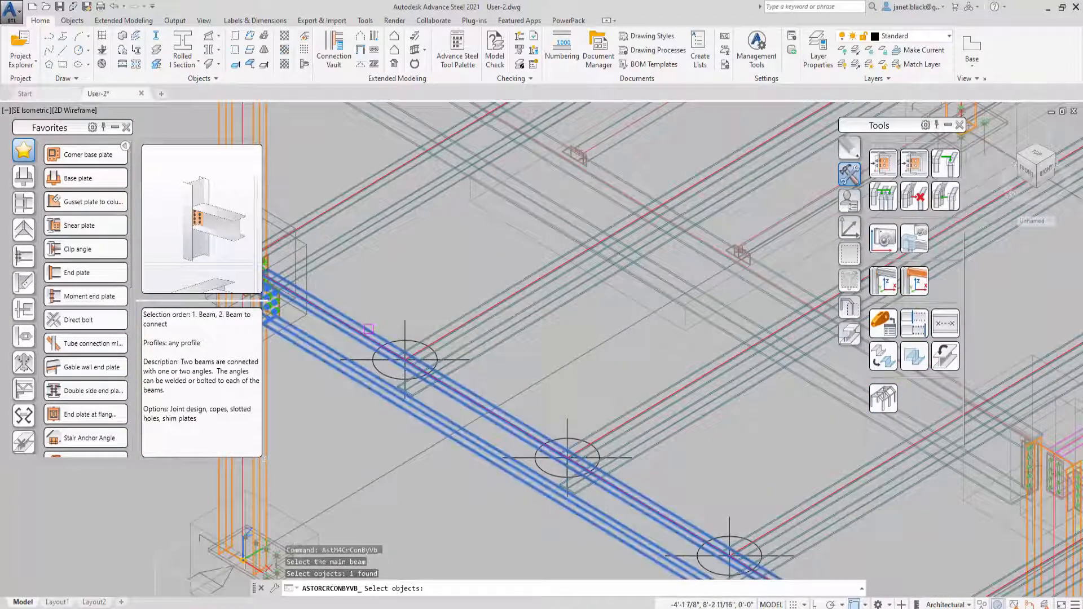
key("Return")
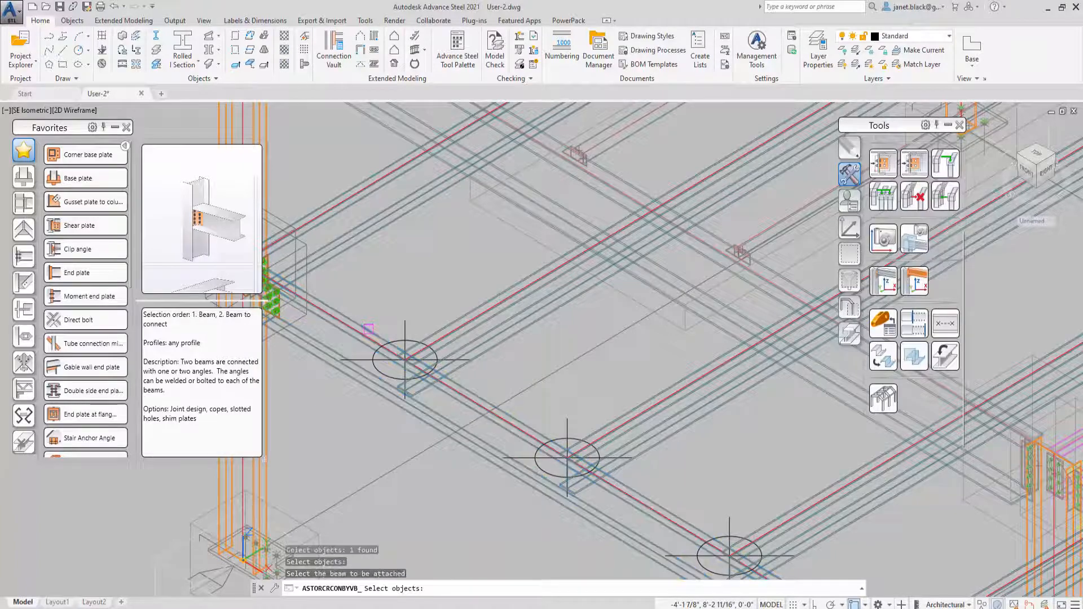
scroll(431, 335, "up", 2)
left_click(431, 335)
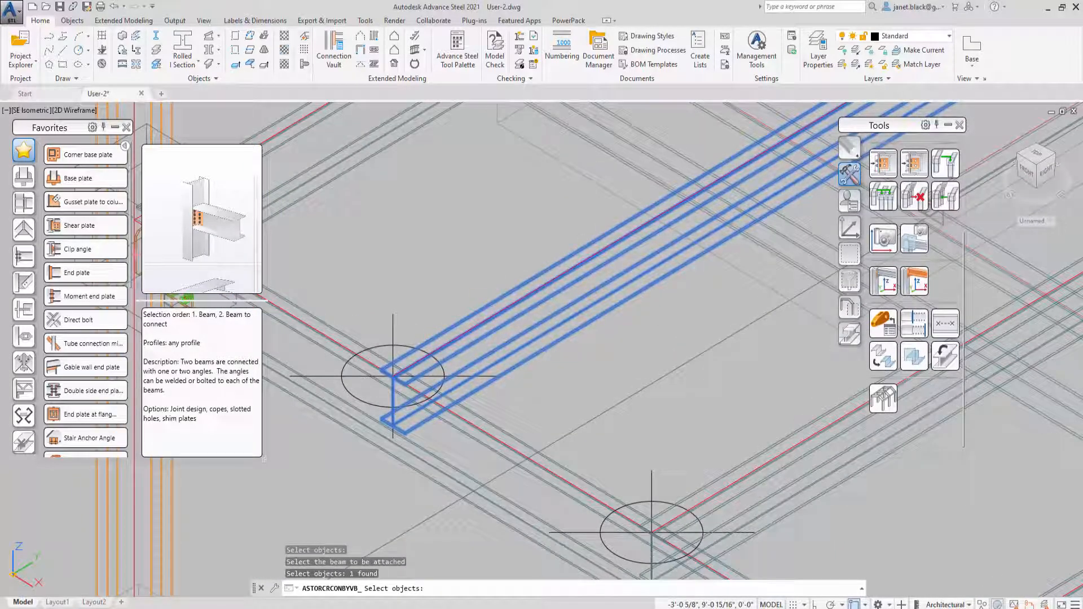
key("Return")
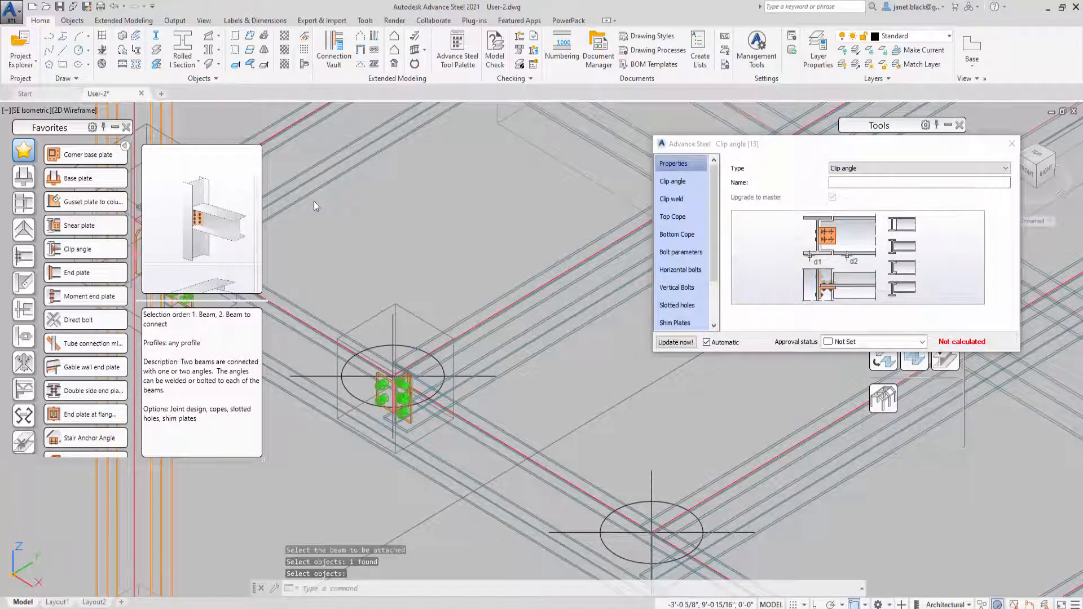
Step: Review the new joint's clip angle settings and close its properties
left_click(684, 181)
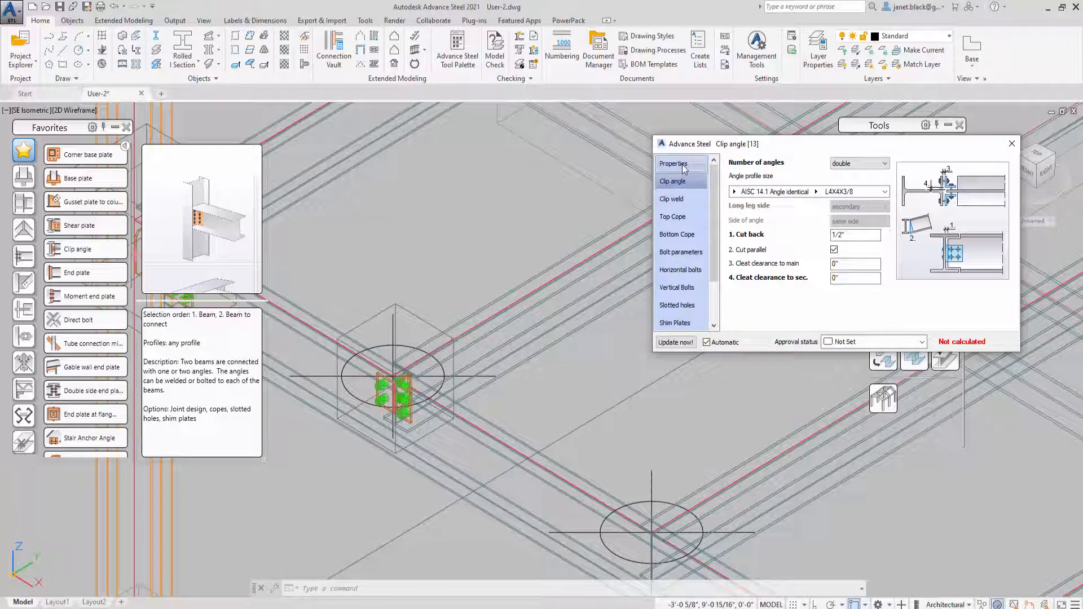
left_click(682, 165)
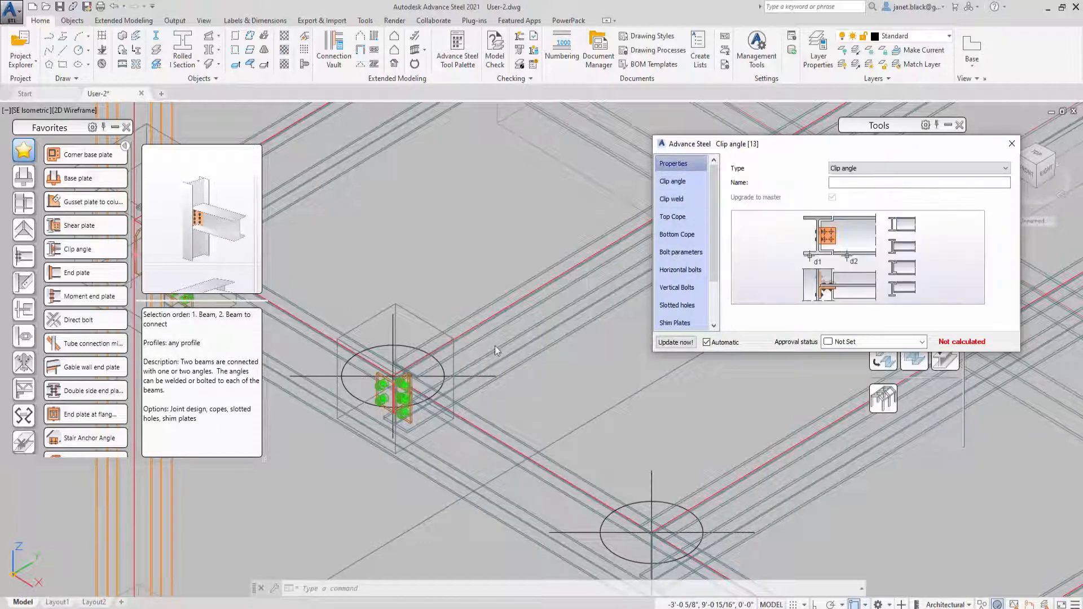
middle_click(526, 386)
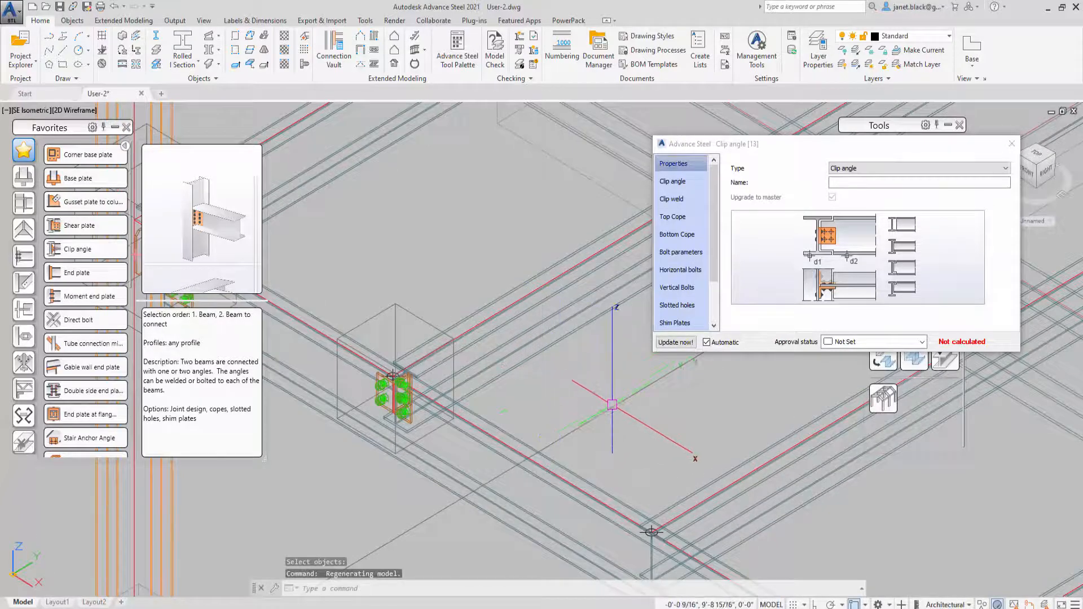
left_click(1011, 143)
Step: Propagate the first infill beam's clip angle joint to the matching beam connections in the lower-level frame
scroll(633, 331, "down", 5)
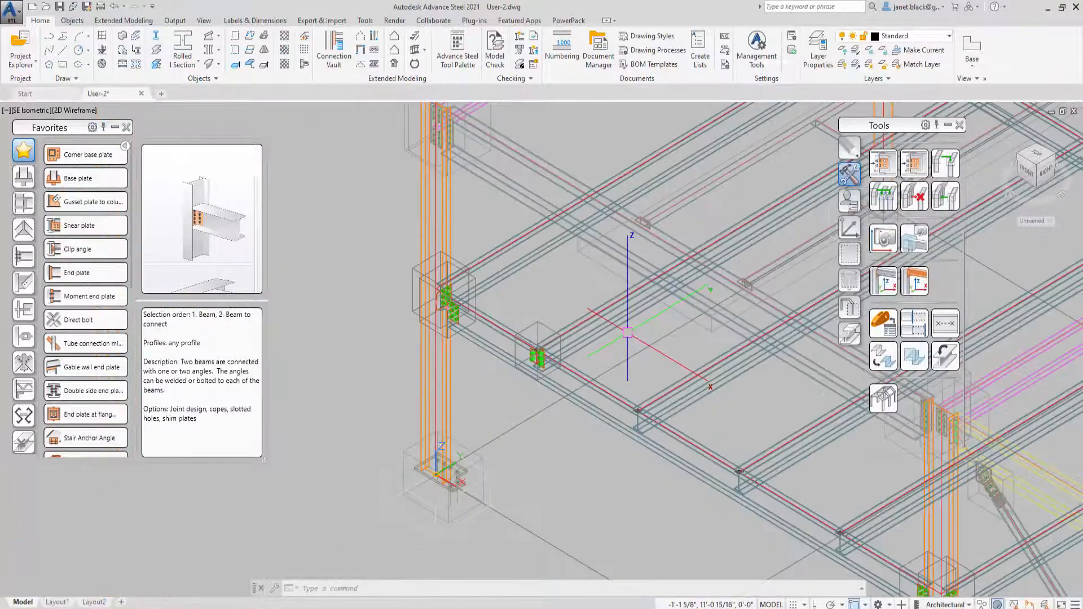
scroll(630, 332, "down", 2)
middle_click_drag(629, 334, 511, 340)
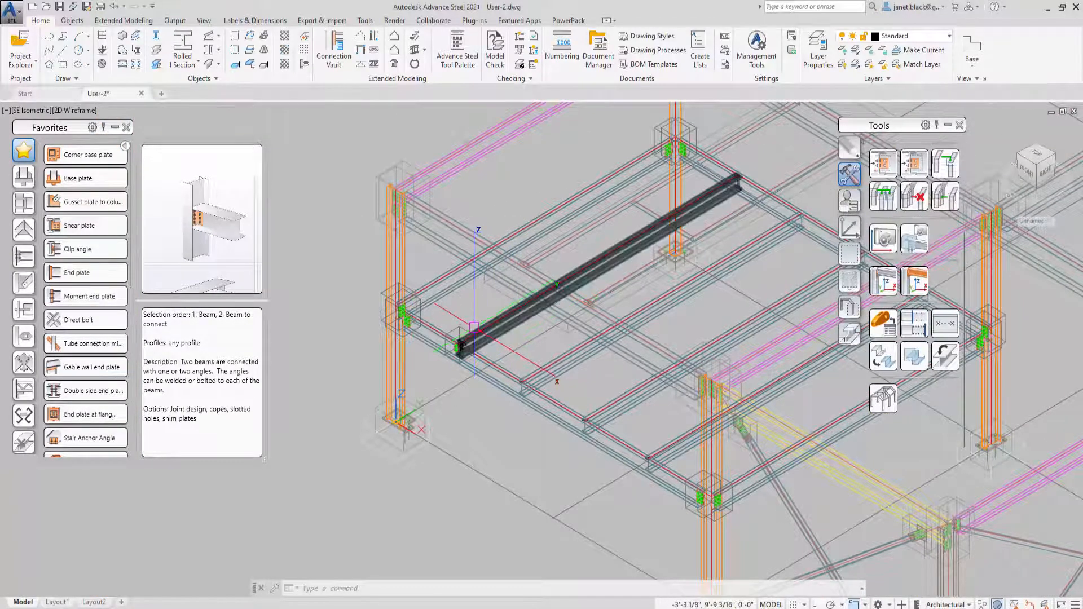
left_click(459, 344)
middle_click_drag(710, 258, 633, 254)
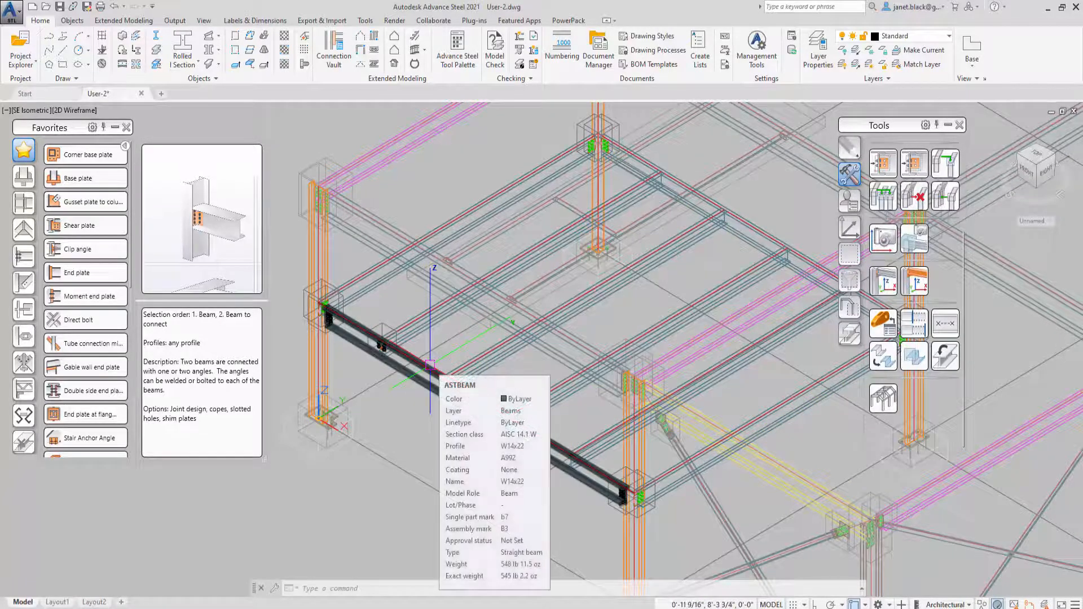
mouse_move(429, 362)
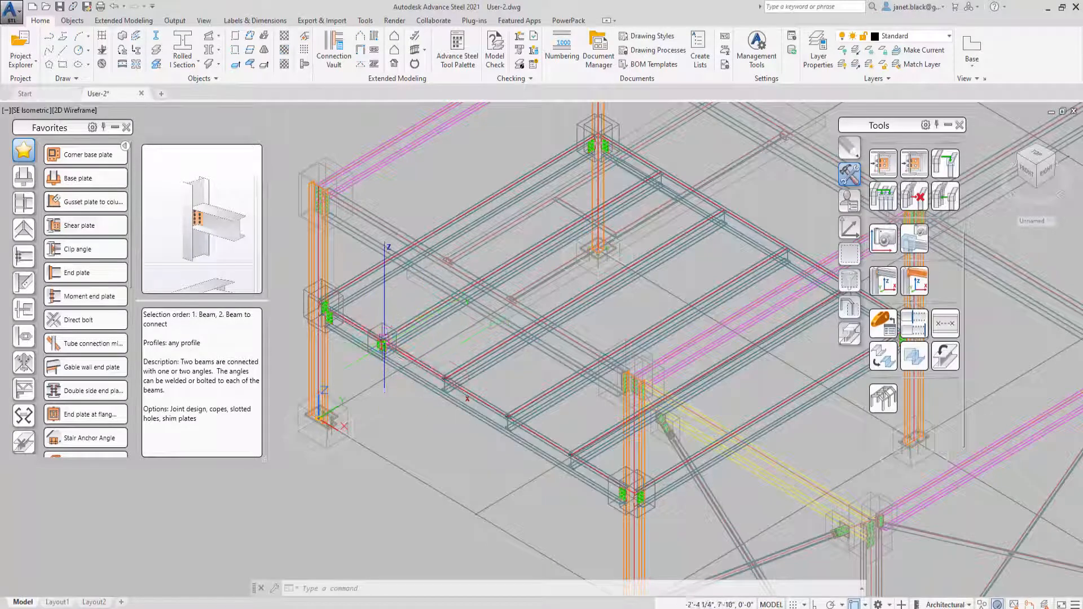
left_click(384, 321)
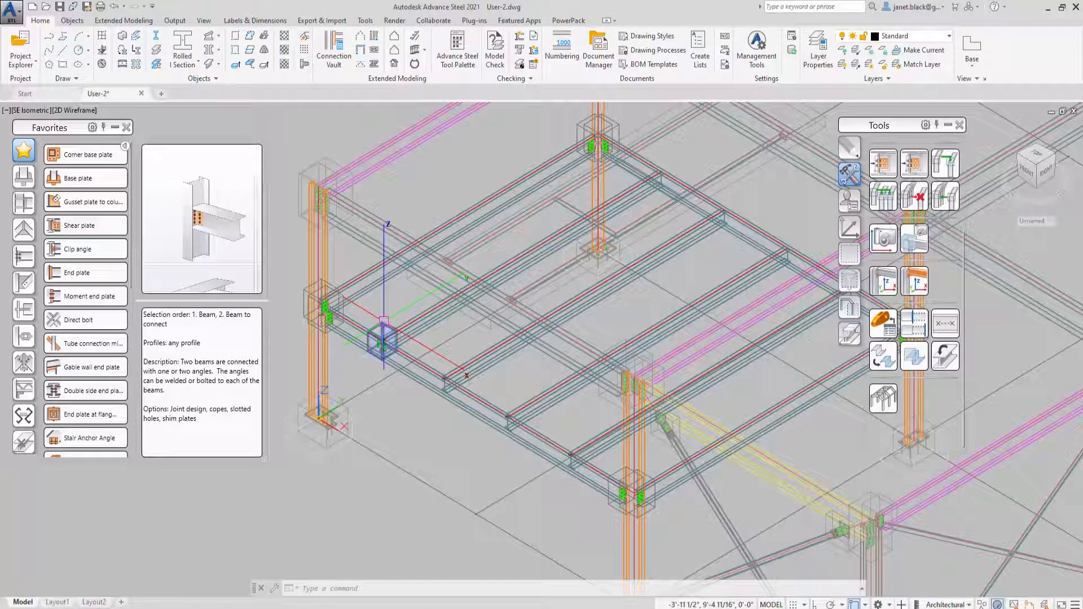
right_click(383, 321)
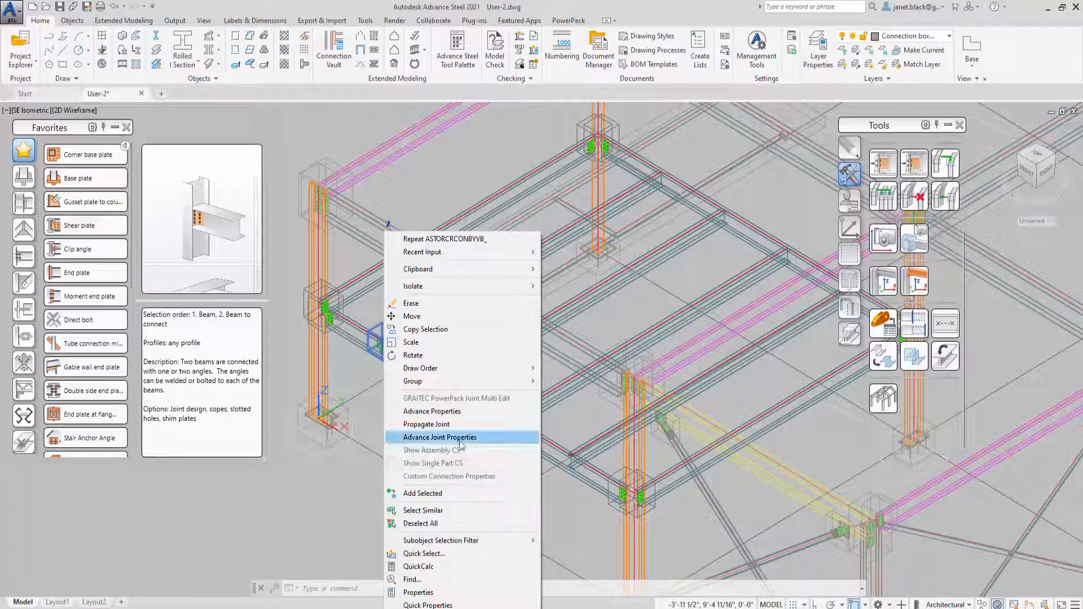
left_click(418, 424)
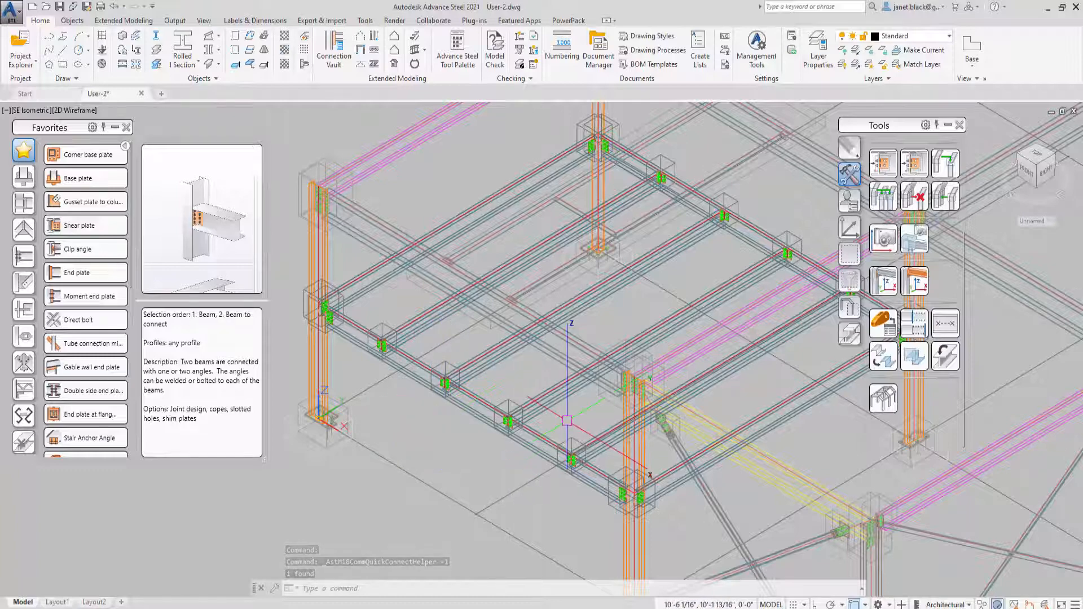
Step: Inspect the propagated clip angles and open the vertical bolt settings of the infill beam joint nearest the origin
middle_click_drag(567, 421, 461, 409)
middle_click_drag(511, 345, 530, 437)
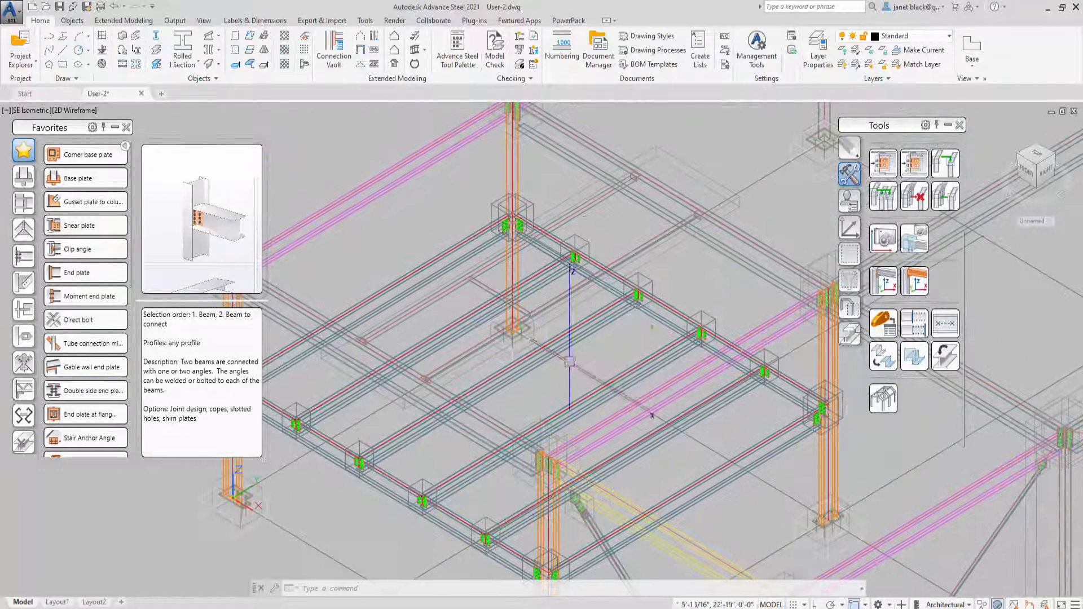
scroll(569, 362, "up", 4)
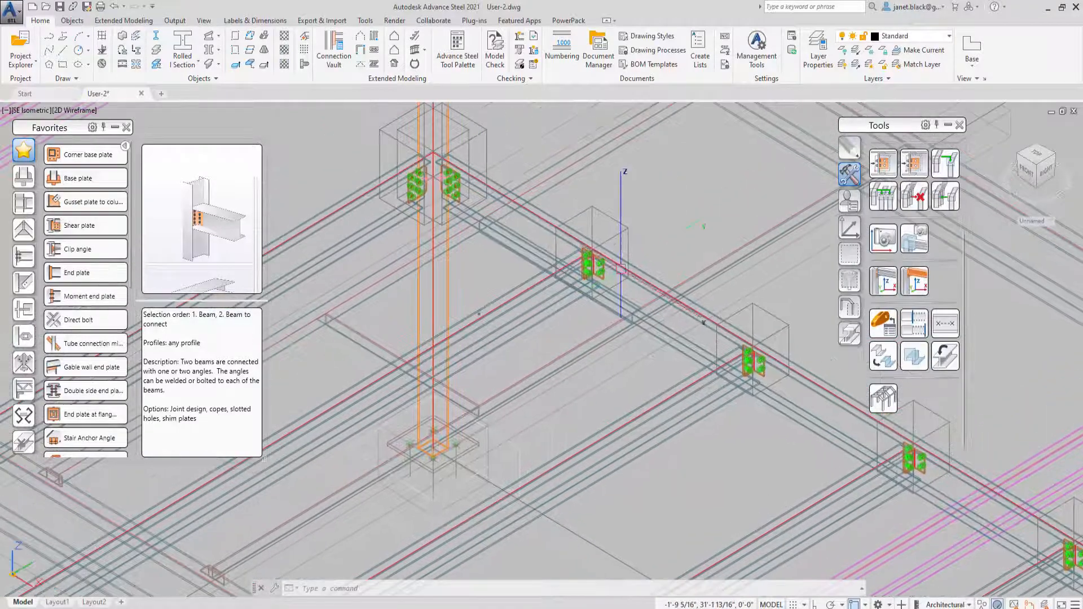
scroll(620, 269, "up", 2)
scroll(633, 242, "down", 3)
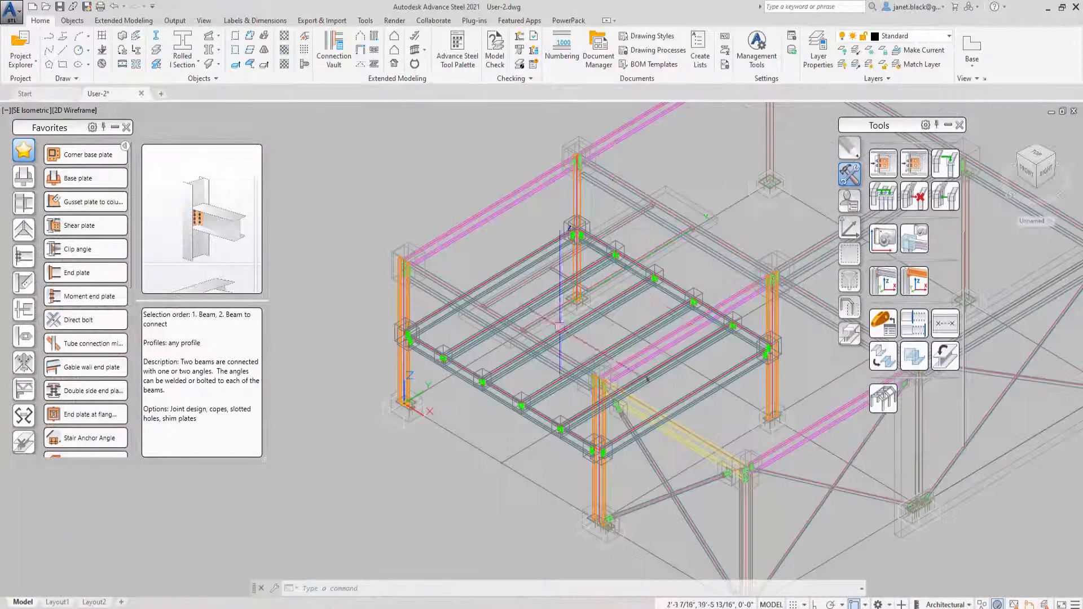
scroll(451, 271, "up", 6)
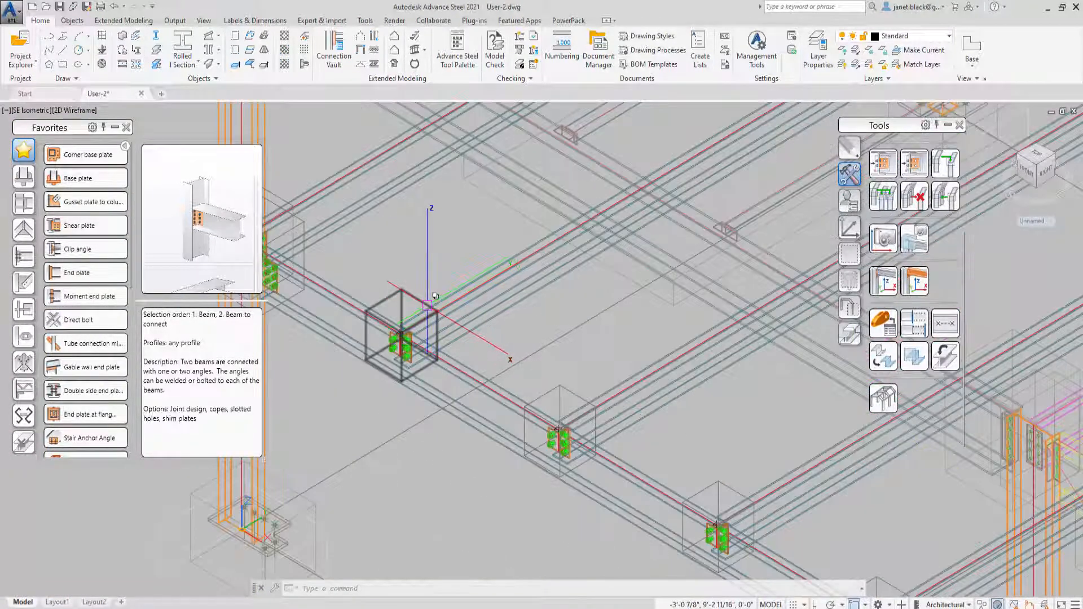
double_click(443, 295)
left_click(484, 346)
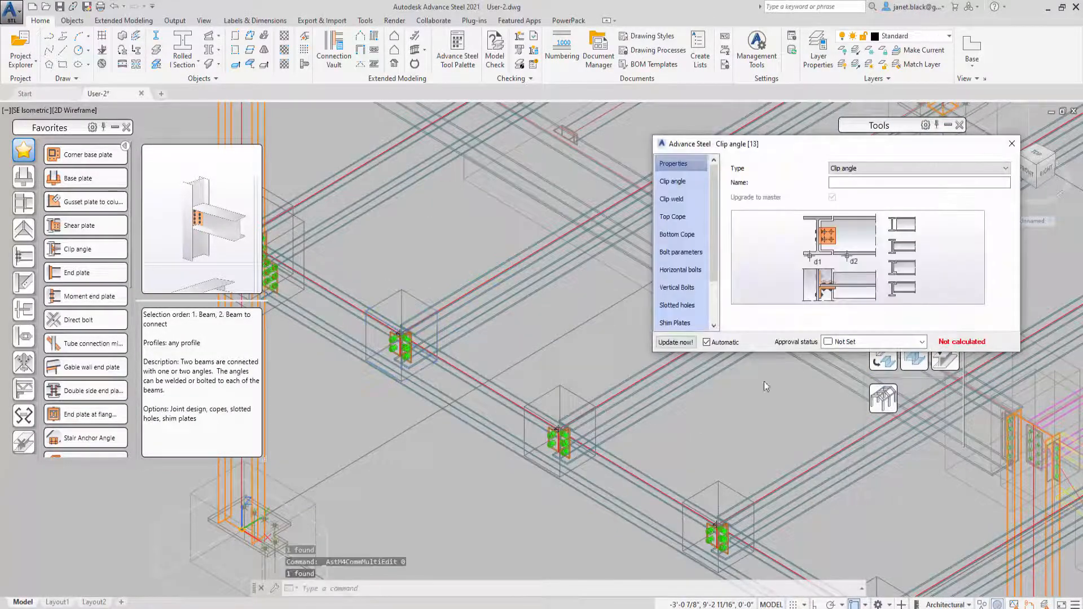
left_click(695, 289)
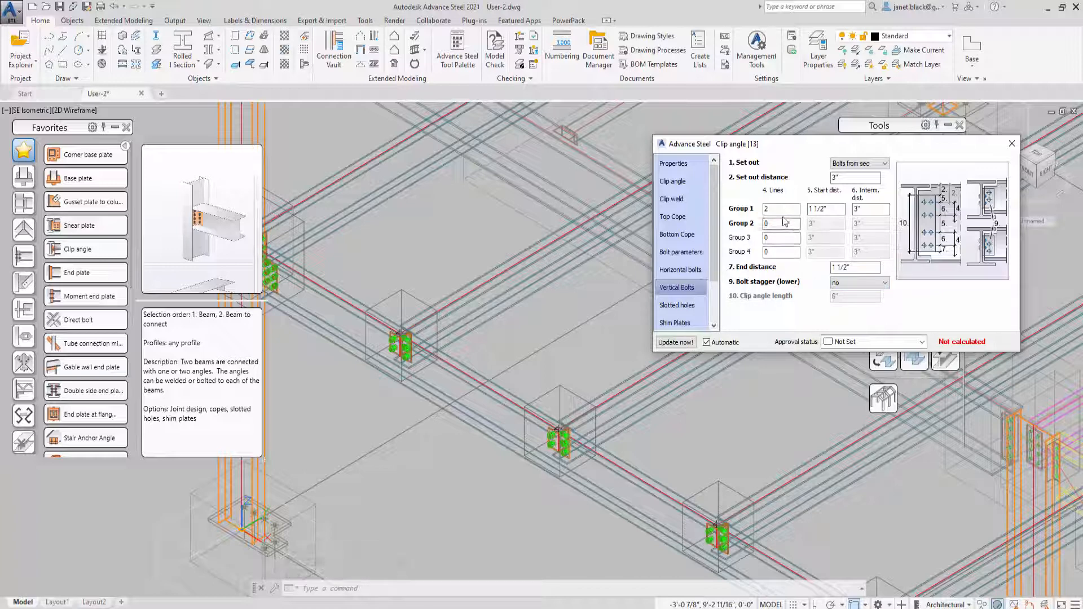
Step: Set the clip angle's group 1 vertical bolt lines to 3 and inspect the propagated joints along the supporting beam
scroll(627, 295, "down", 2)
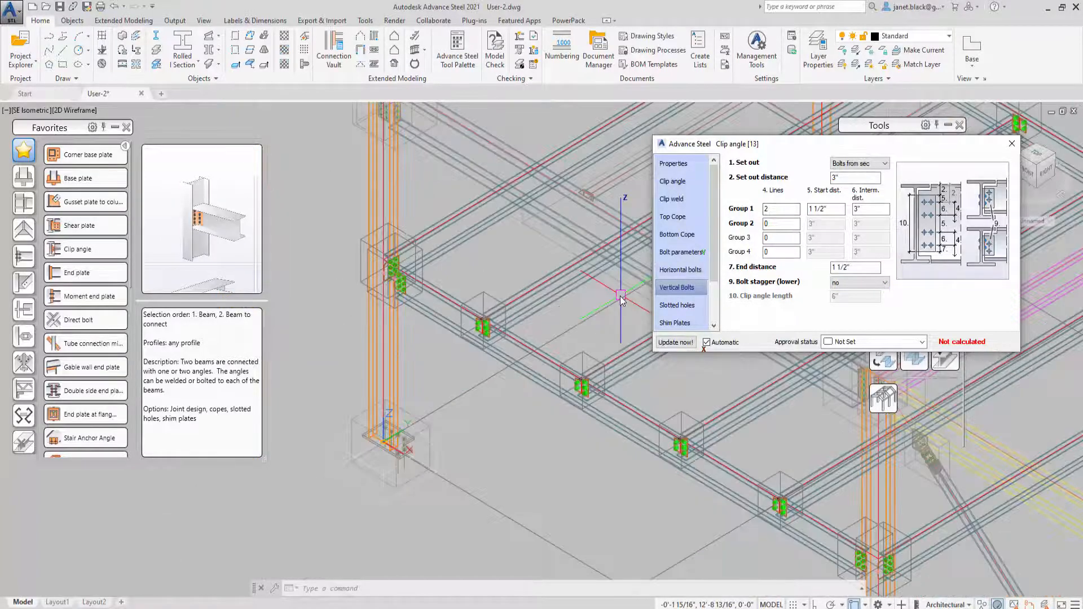
middle_click_drag(571, 305, 349, 398)
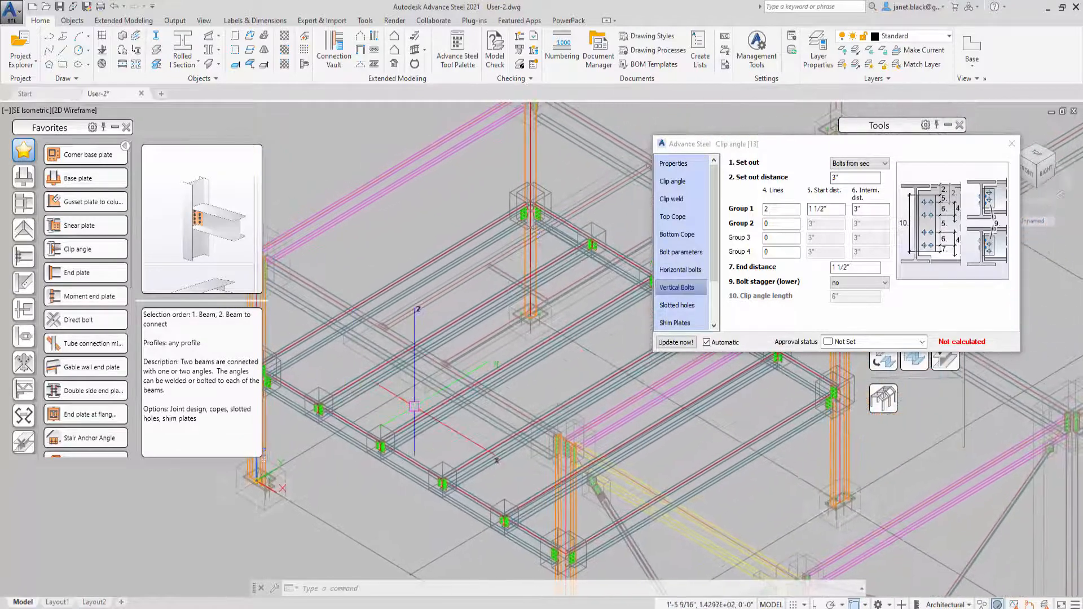
scroll(416, 405, "down", 2)
left_click_drag(774, 210, 757, 210)
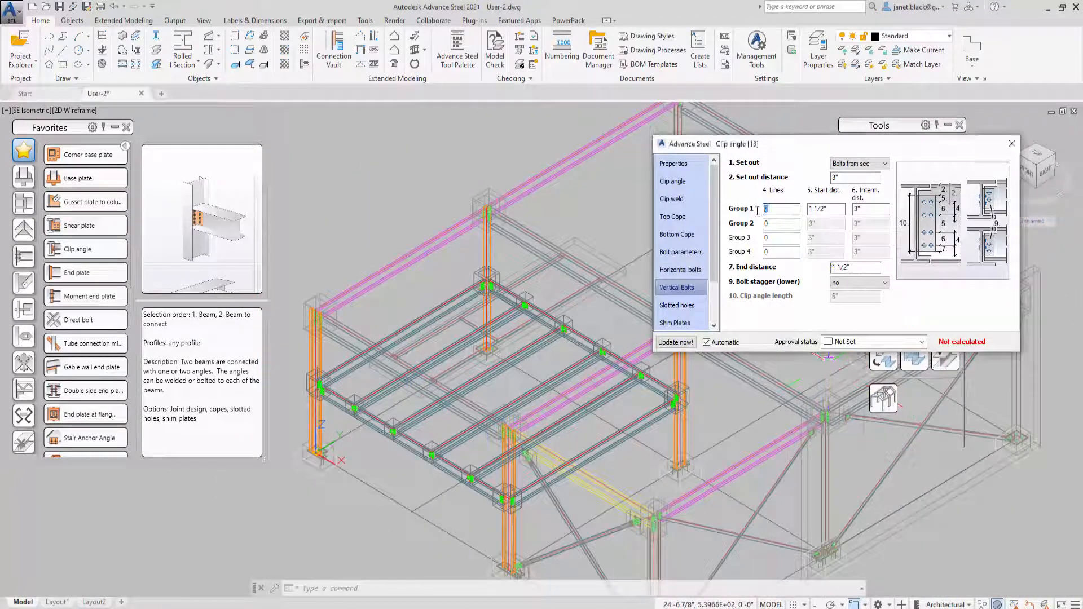
type("3")
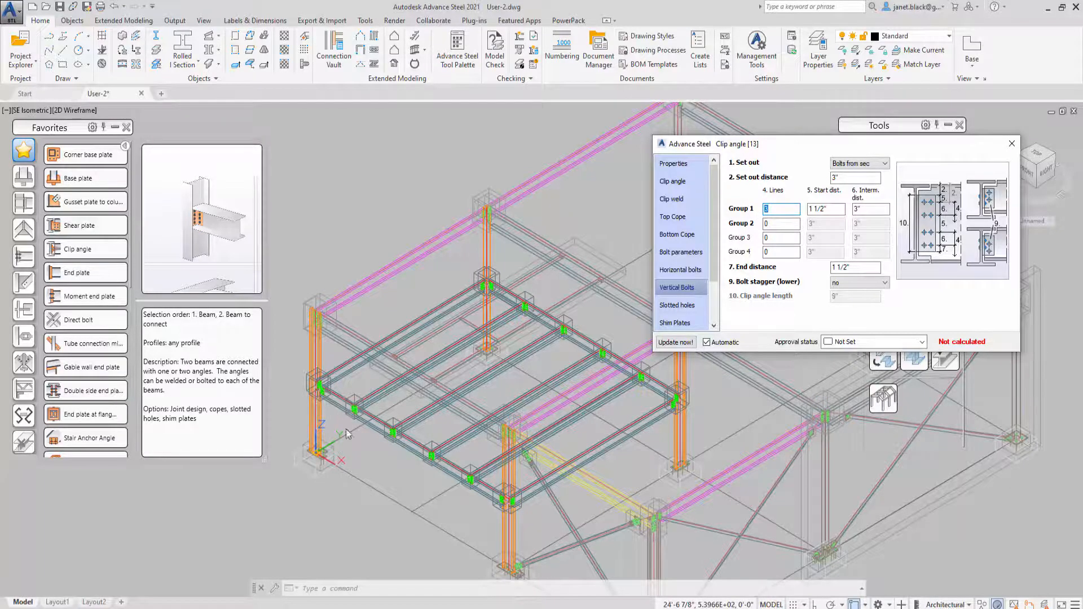
scroll(520, 381, "up", 5)
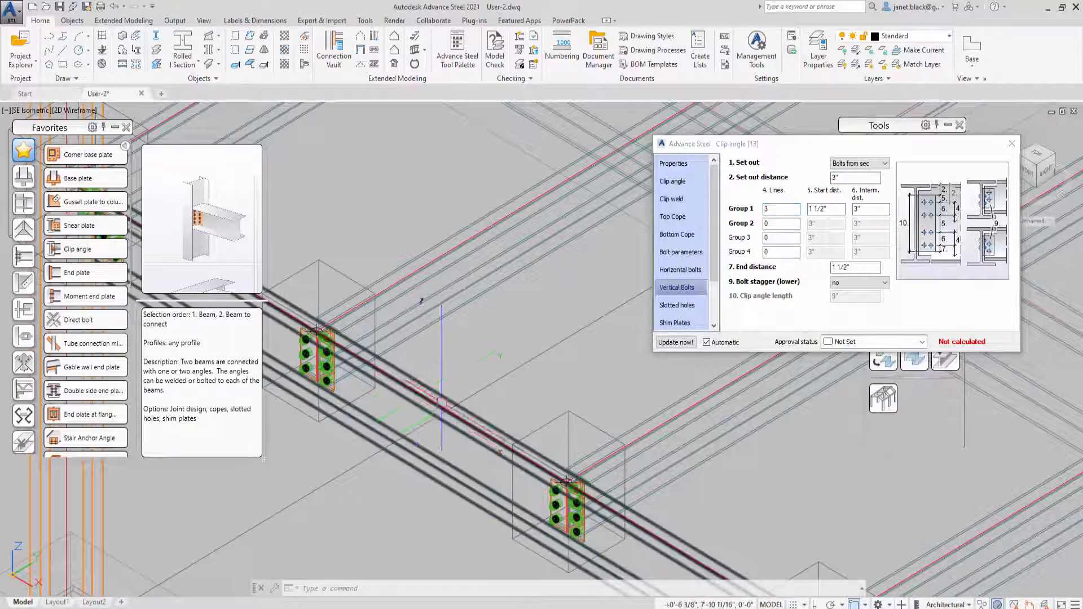
middle_click_drag(478, 396, 528, 356)
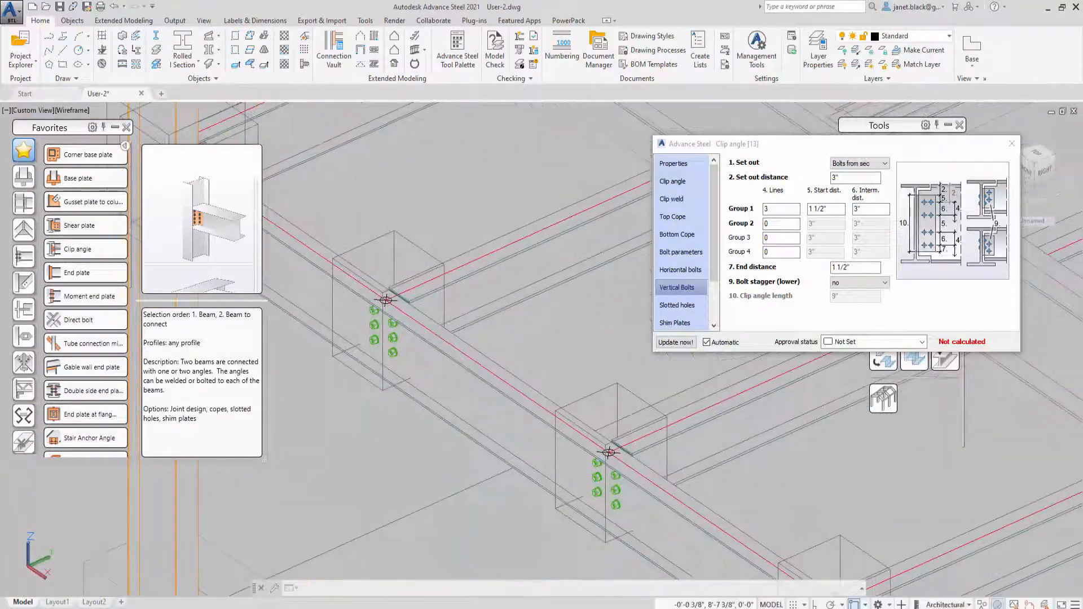
scroll(487, 384, "down", 8)
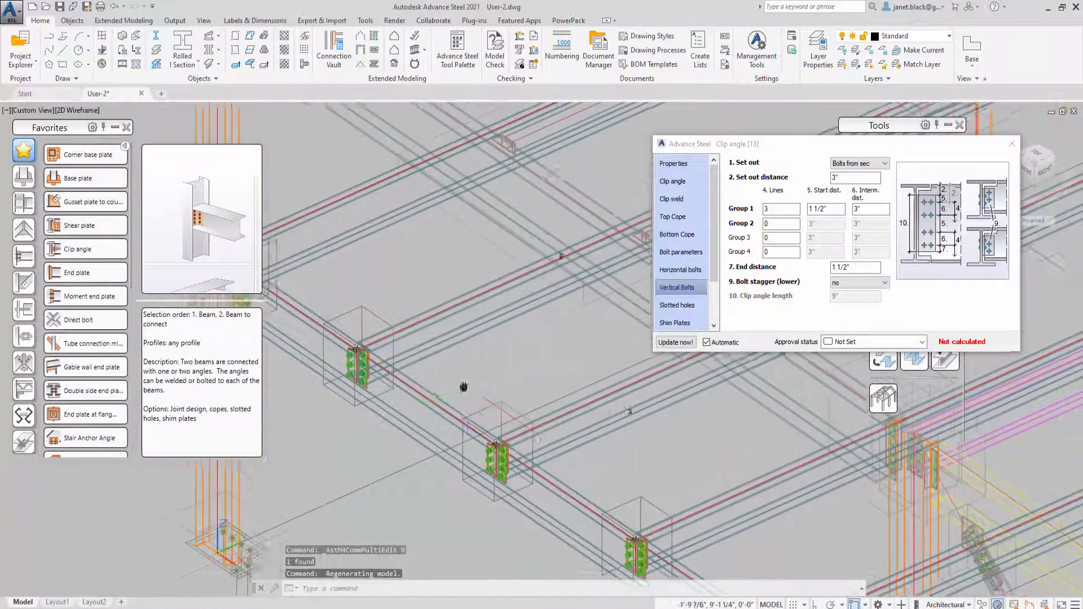
middle_click_drag(487, 384, 373, 428)
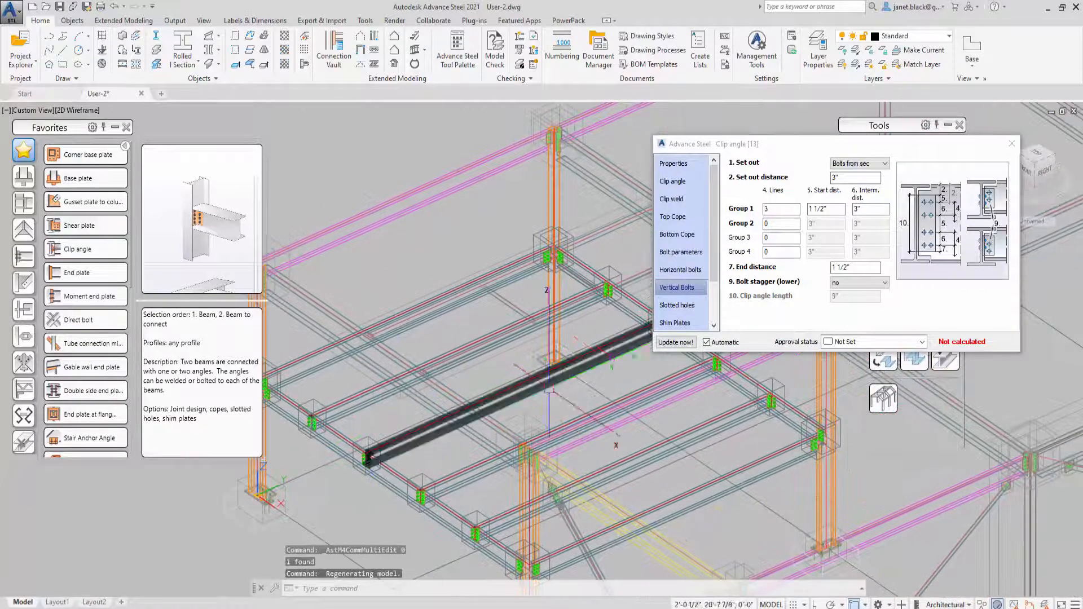
Step: Set the group 1 vertical bolt lines to 2, run the AISC joint design check and close the joint properties
double_click(768, 210)
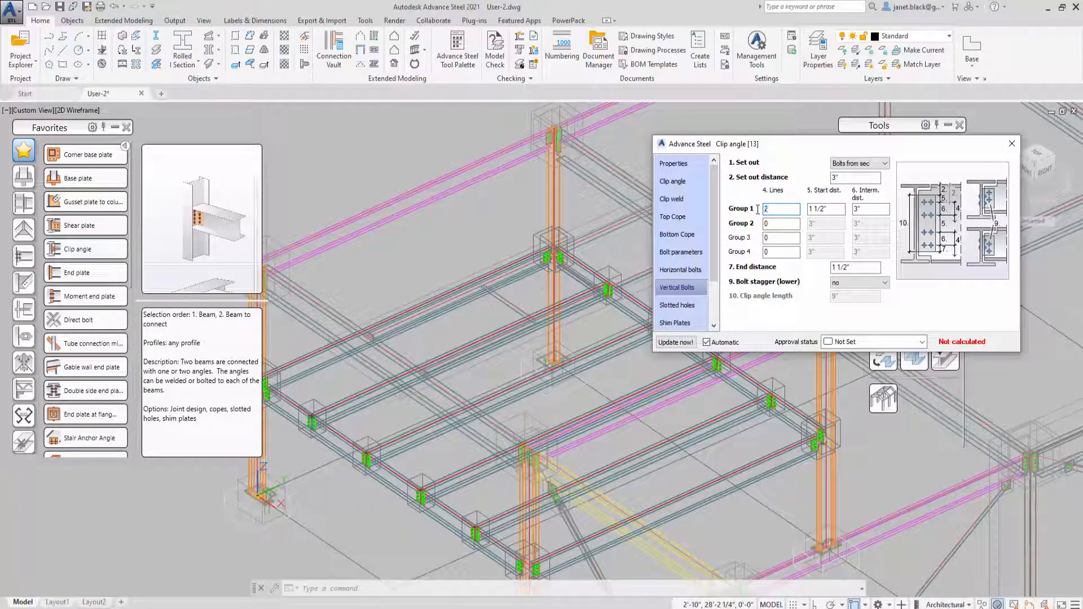
type("2")
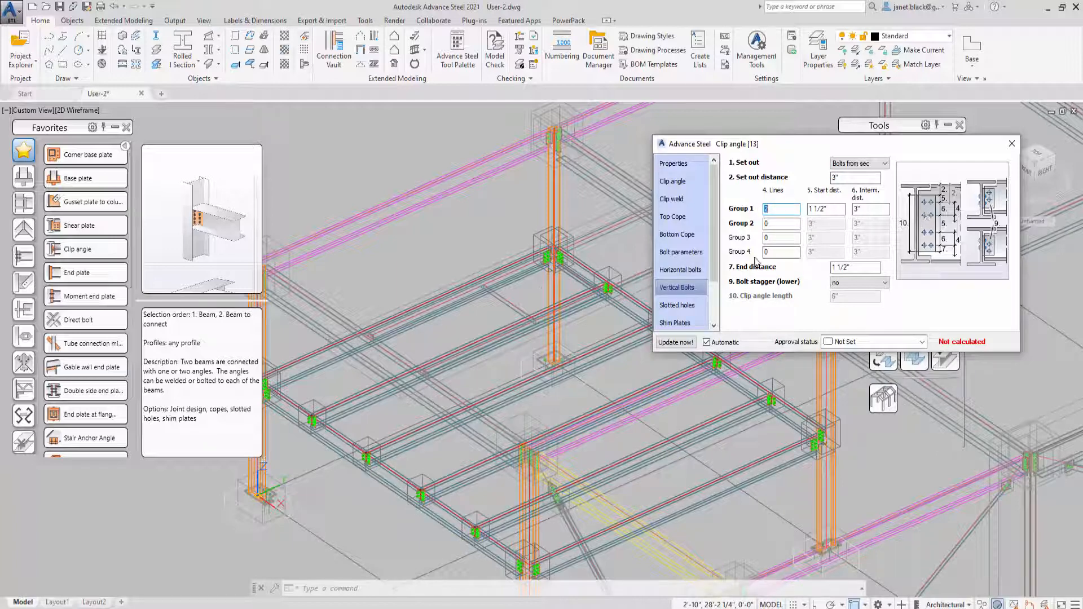
scroll(716, 299, "down", 2)
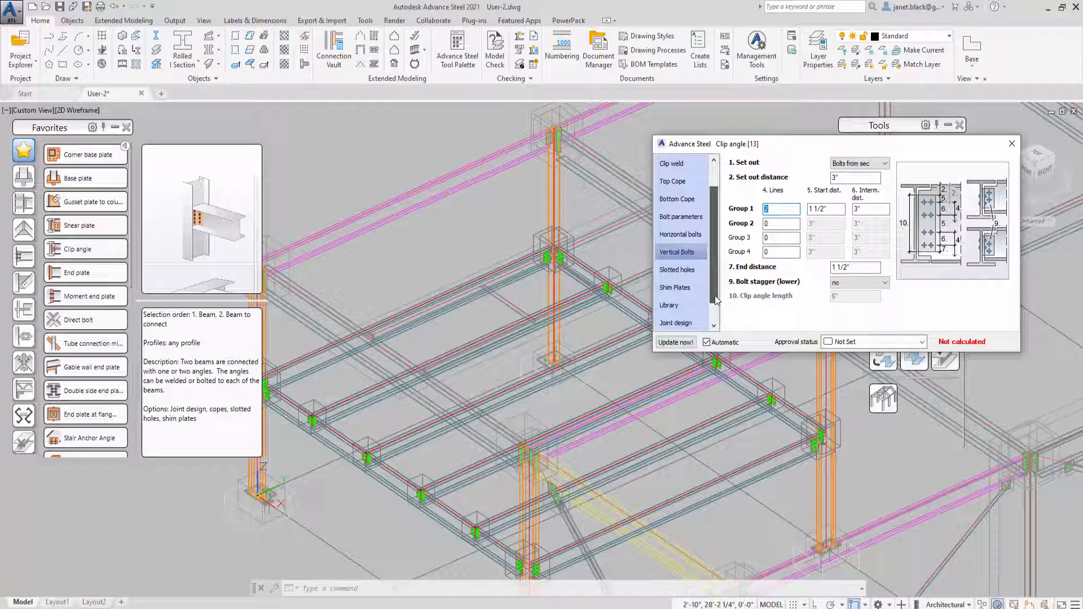
left_click(676, 323)
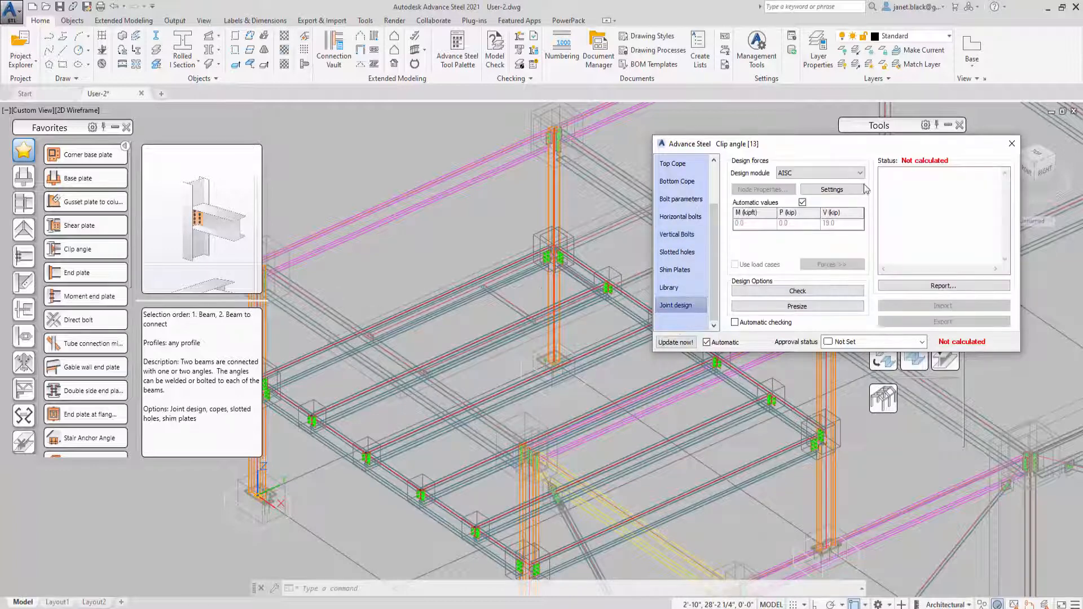
left_click(810, 291)
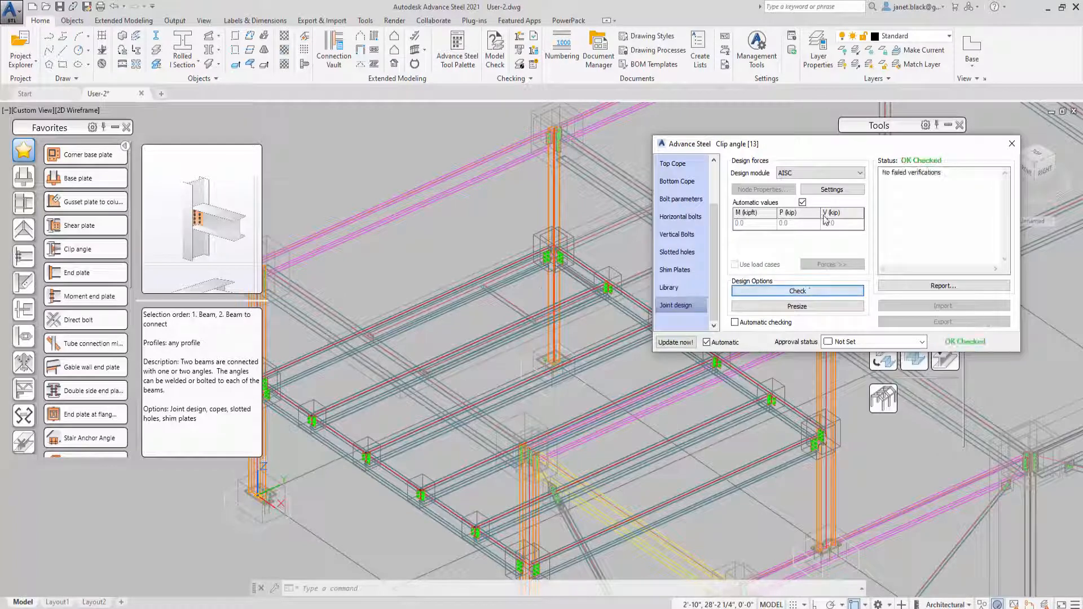
left_click(1011, 145)
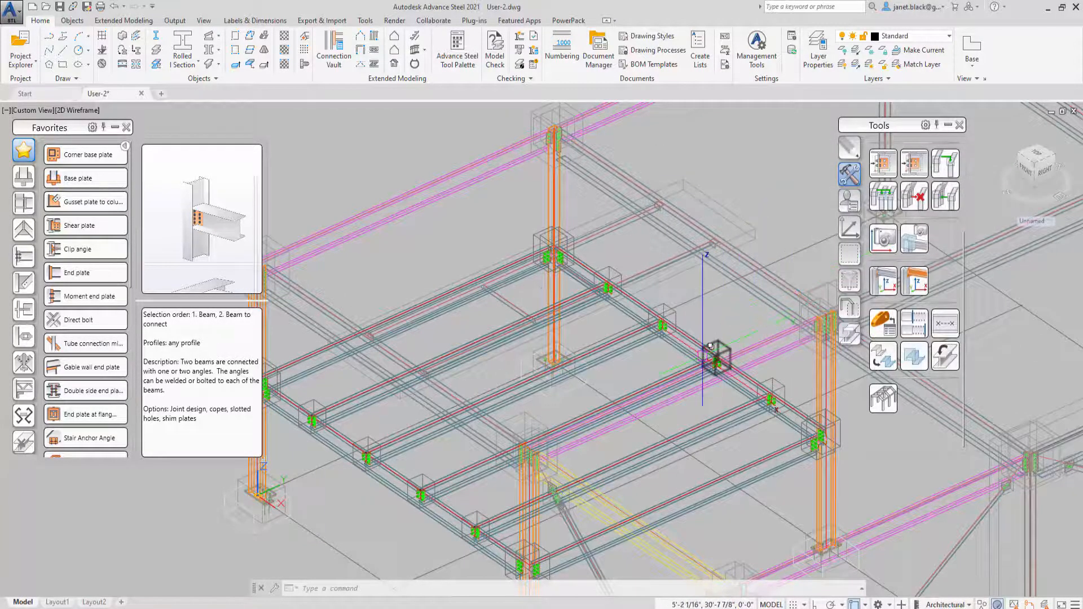
Step: Close the Connection Vault and the Advance Steel Tool Palette, and bring the whole model into view
middle_click_drag(674, 360, 711, 342)
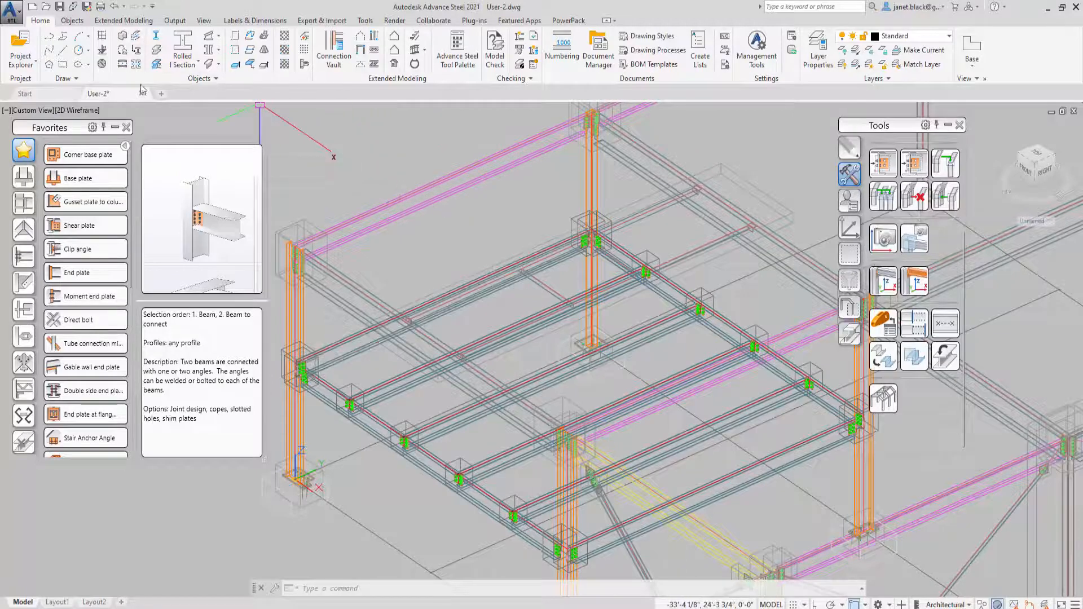
left_click(127, 128)
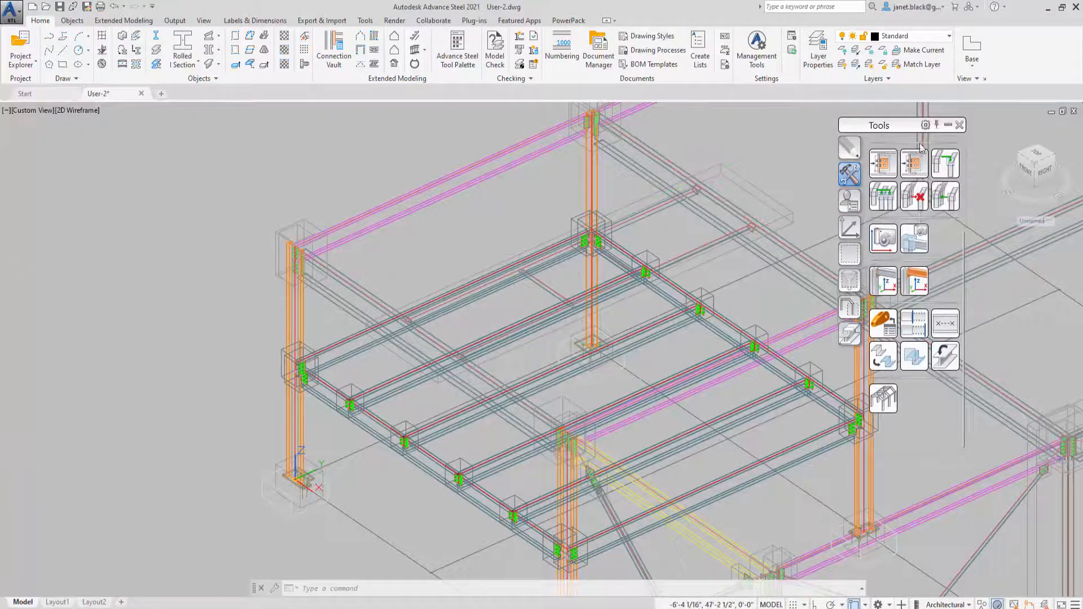
left_click(959, 126)
scroll(745, 235, "down", 5)
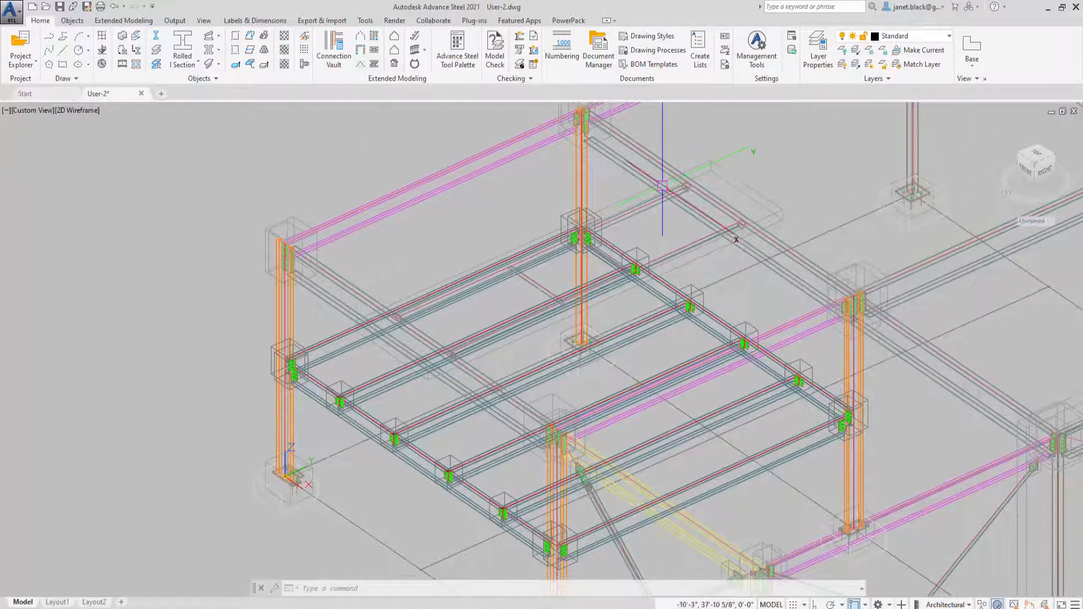
middle_click_drag(643, 220, 472, 244)
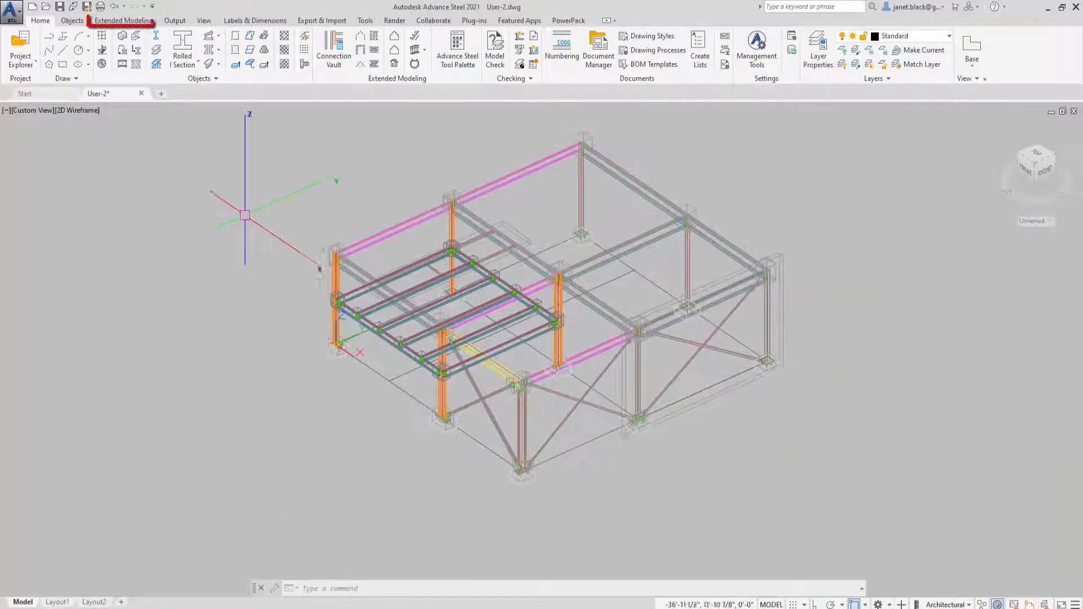
middle_click_drag(244, 215, 227, 254)
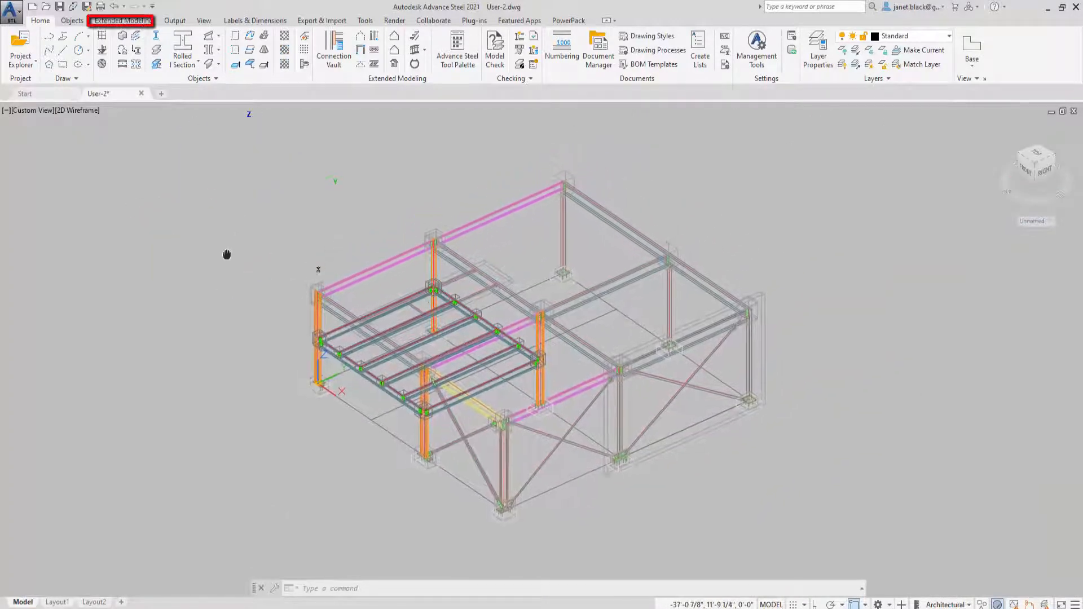
Step: Check the checked-out lower-level frame objects and new infill beams back in to the multi-user project
left_click(124, 21)
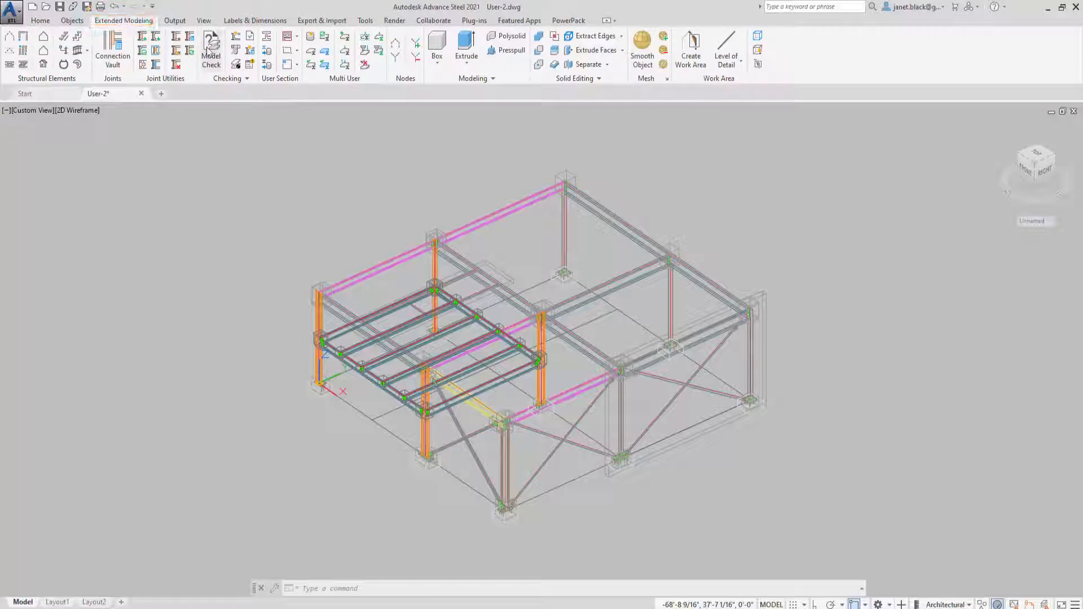
left_click(345, 53)
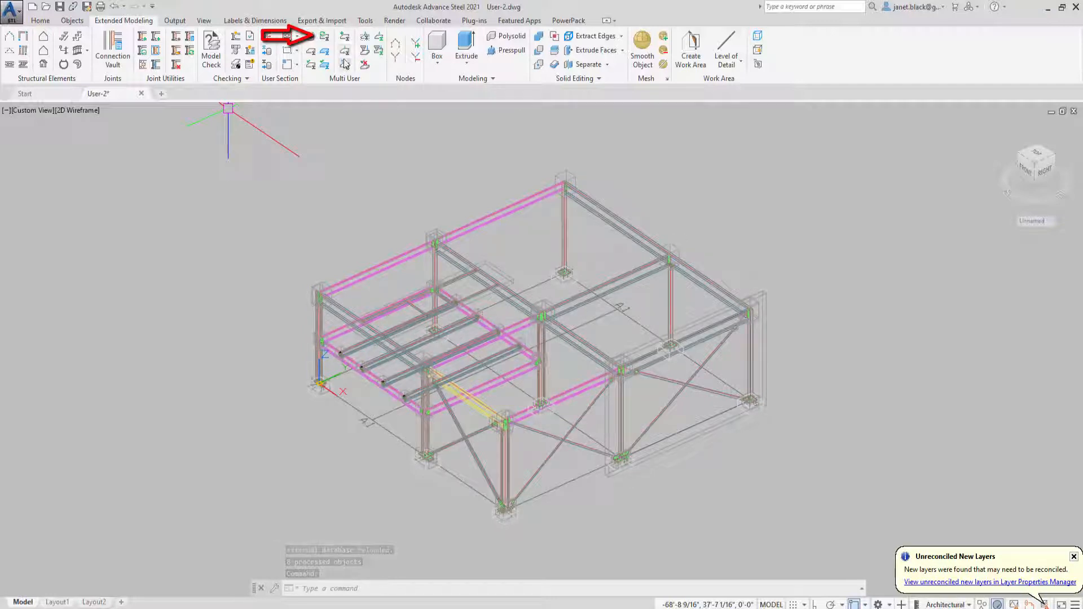
left_click(325, 38)
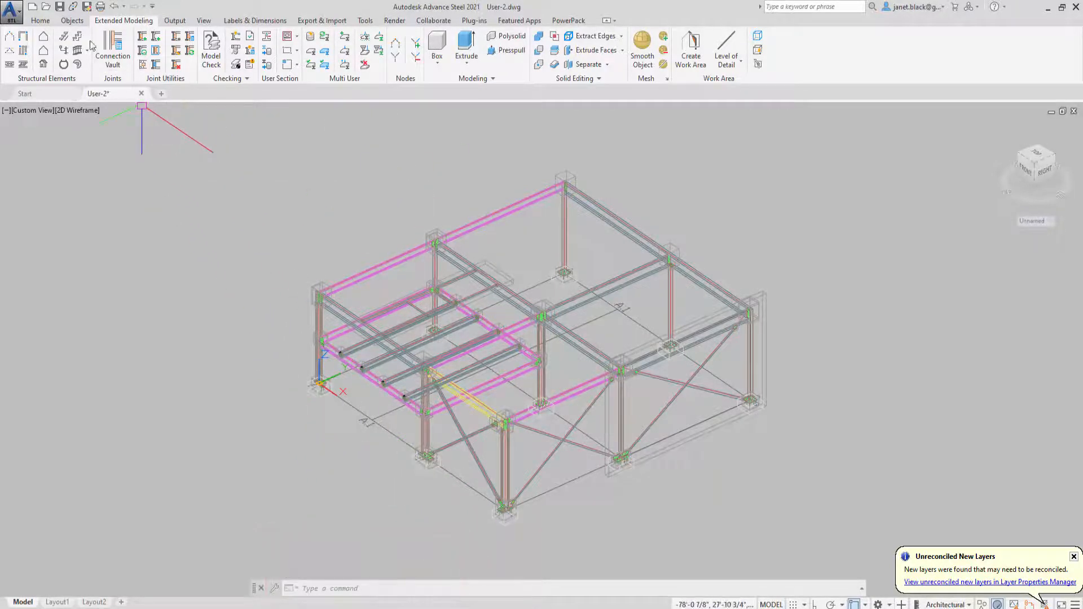
Step: Save and close the User-2 drawing
left_click(60, 8)
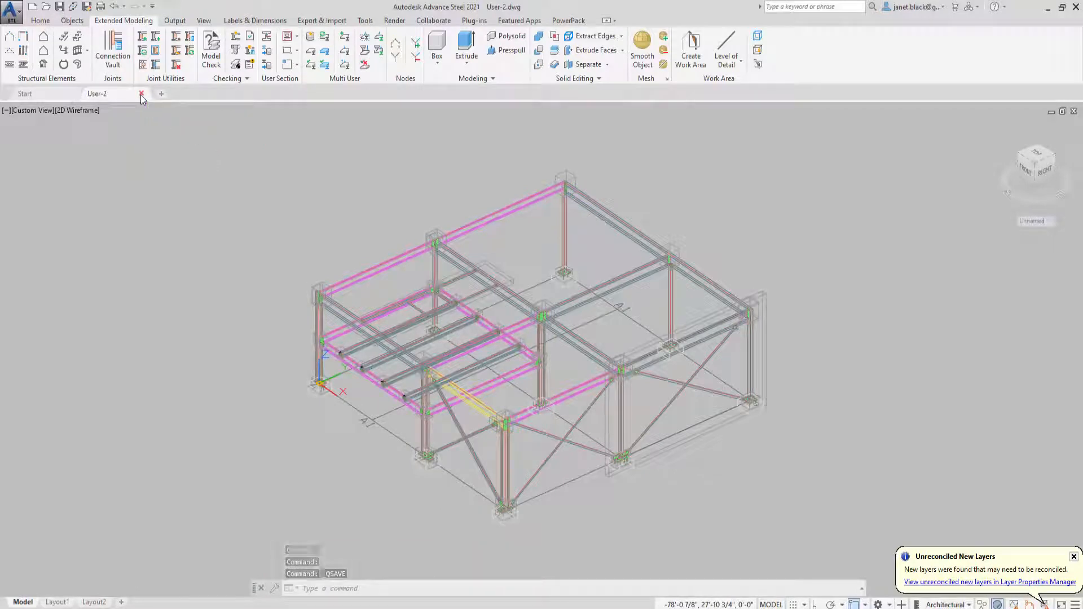
left_click(141, 94)
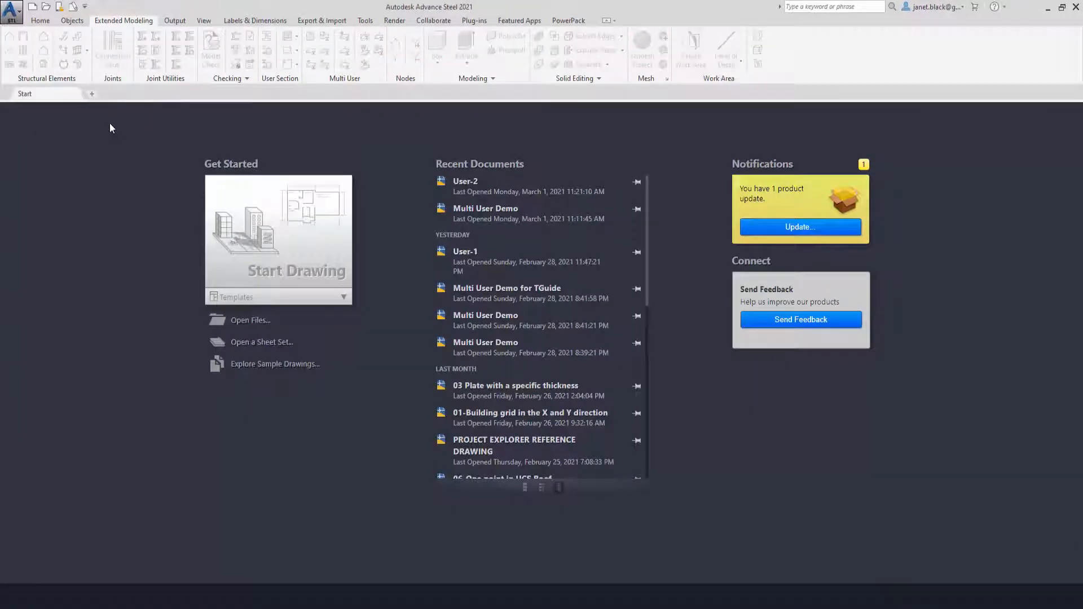
Step: Open the master drawing Multi User Demo.dwg from the Multi User Demo Webinar folder
left_click(46, 8)
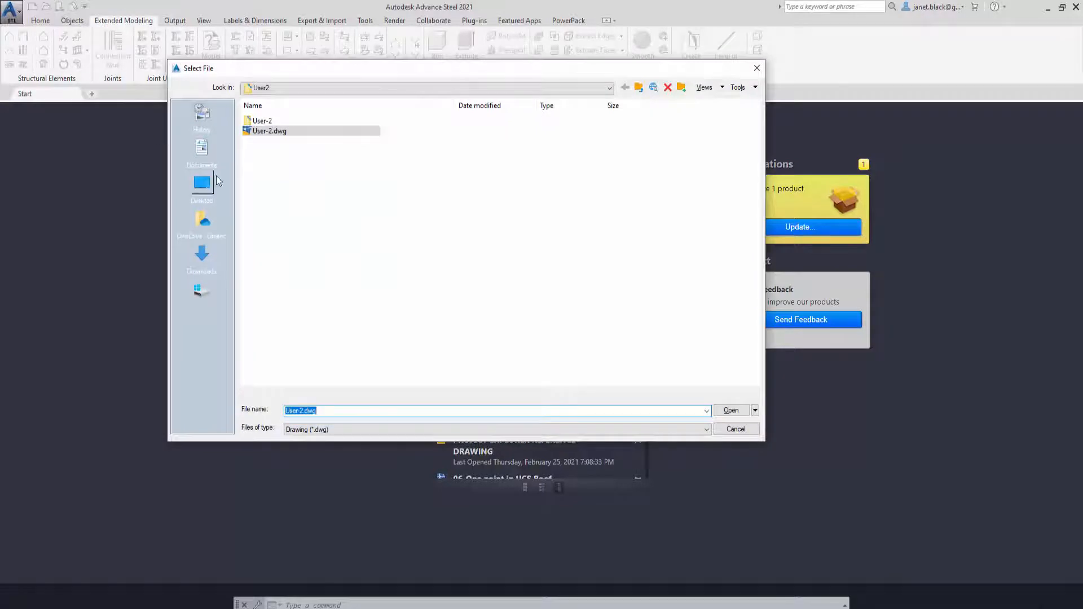
left_click(640, 87)
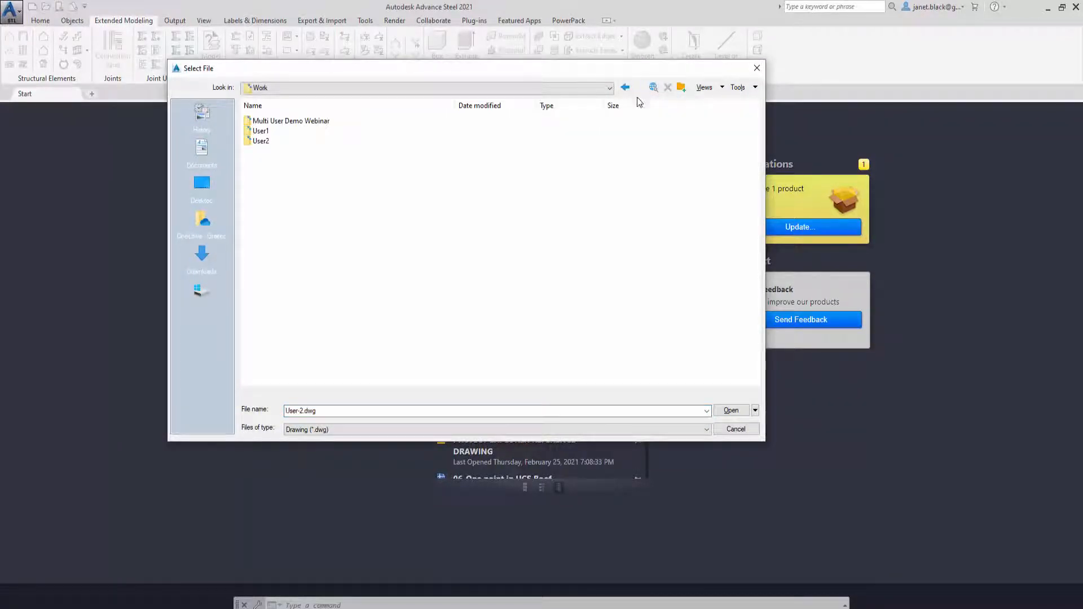
left_click(247, 122)
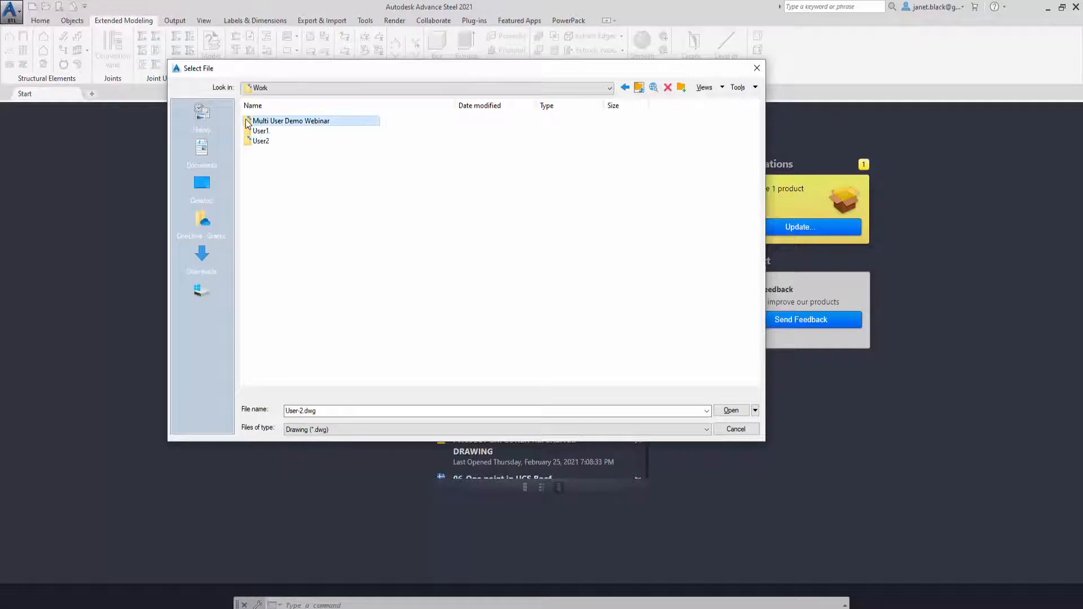
double_click(246, 122)
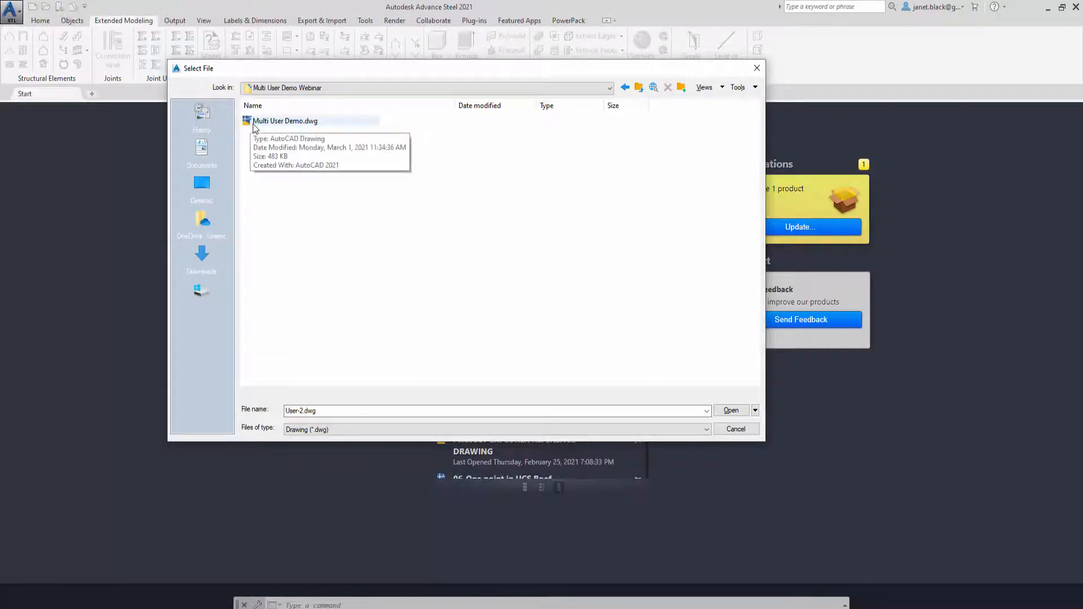
left_click(256, 124)
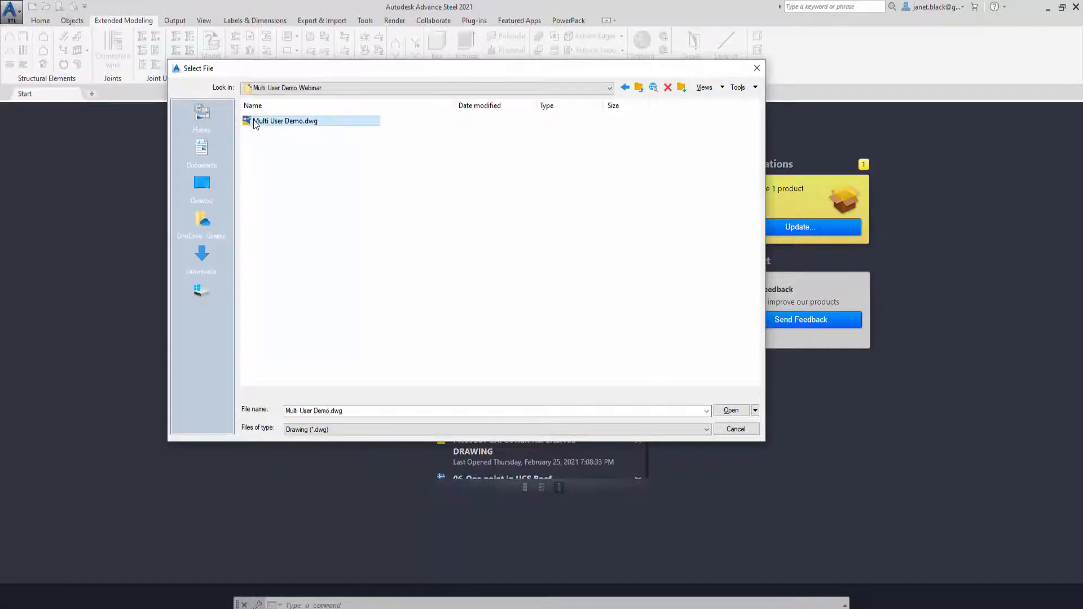
left_click(735, 412)
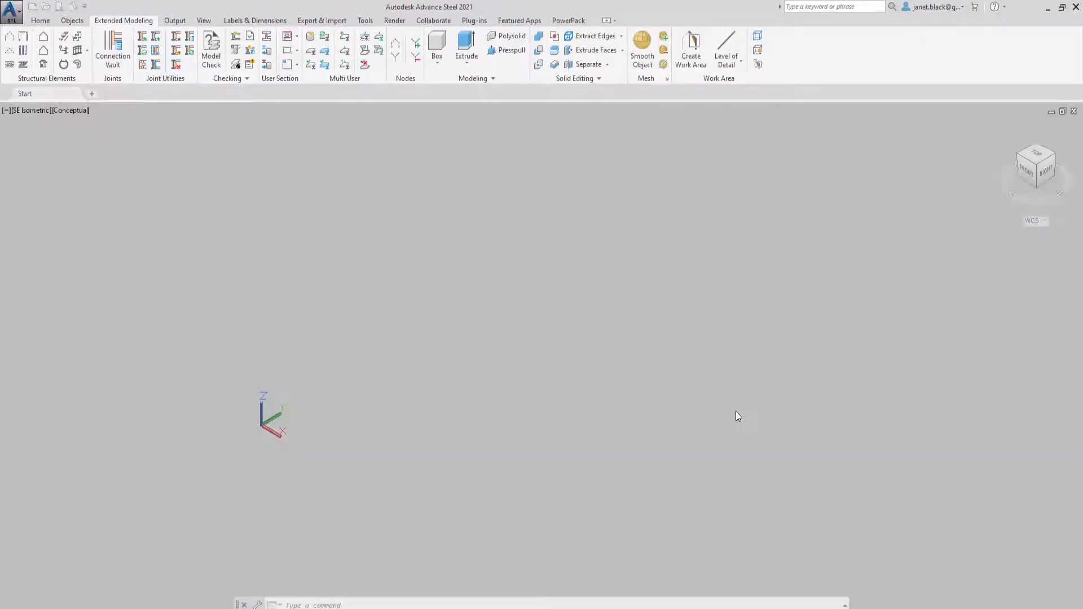